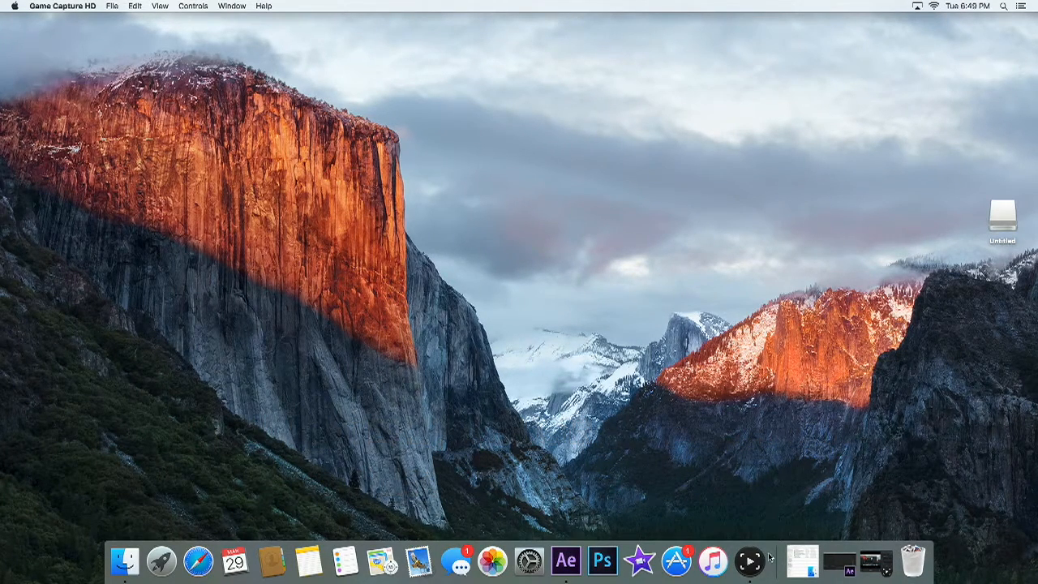
- In Finder, select Black Ops III Fringe Cinematic.m4v, BuRN Vector Fringe Quadfeed.m4v and Widescreen Bars together in All My Files
click(800, 561)
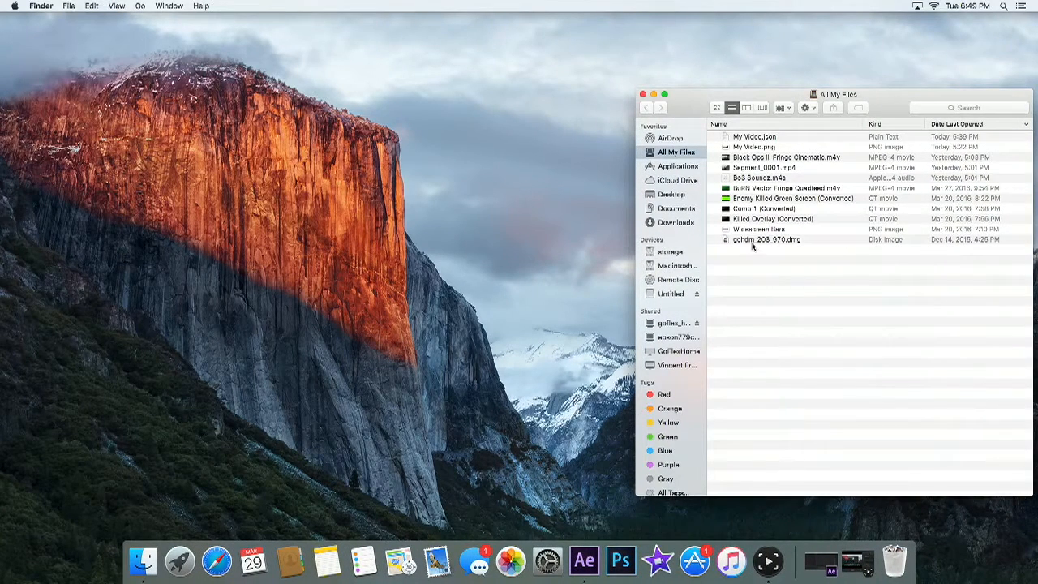
click(750, 229)
click(752, 189)
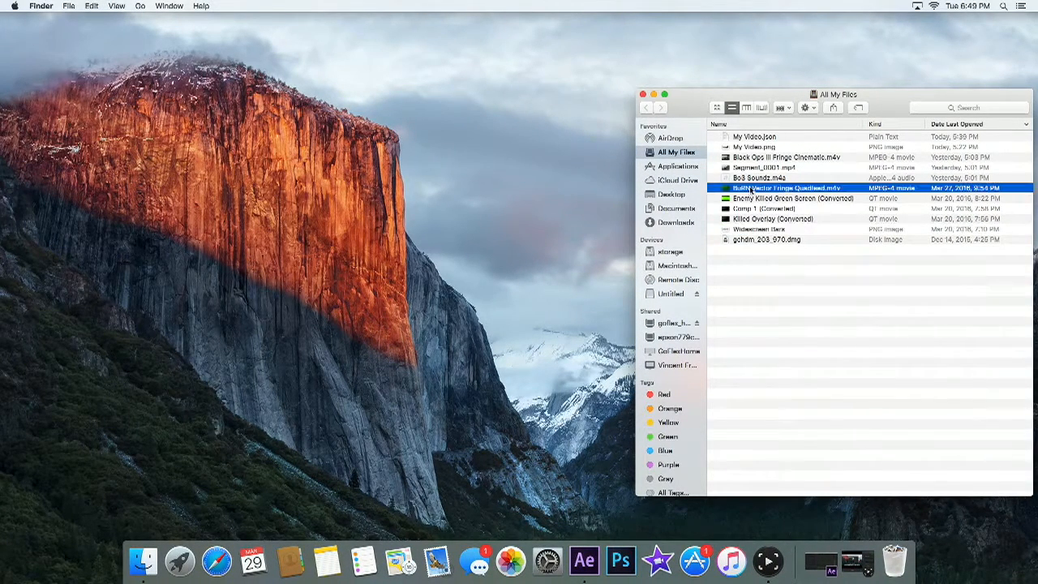
click(787, 158)
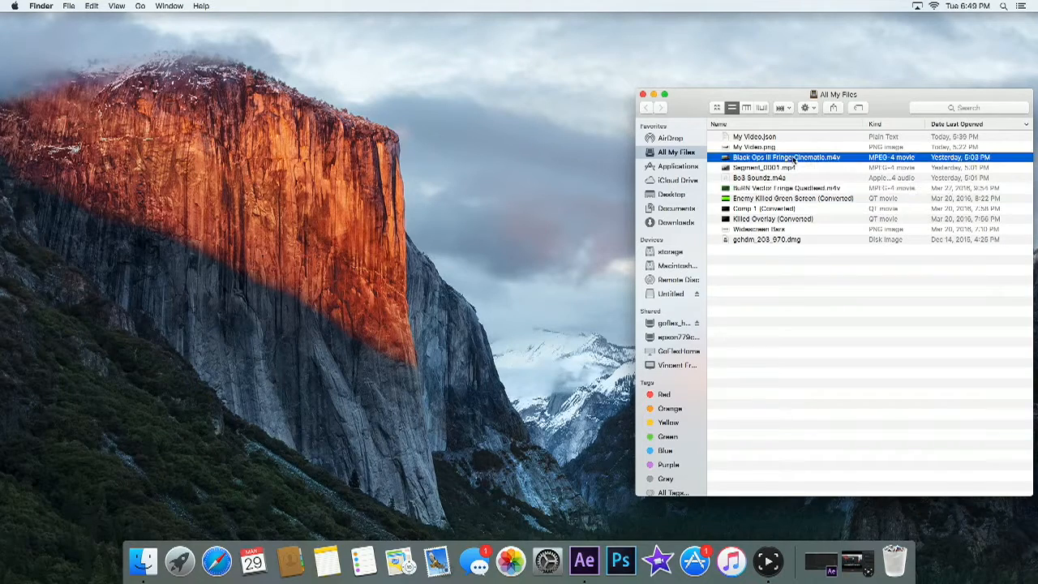
click(795, 189)
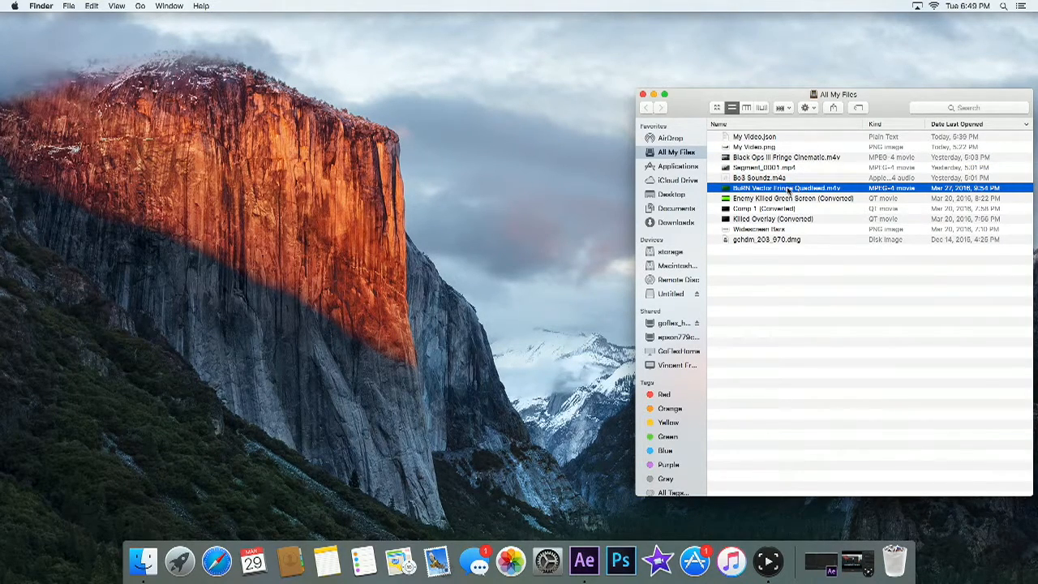
click(794, 159)
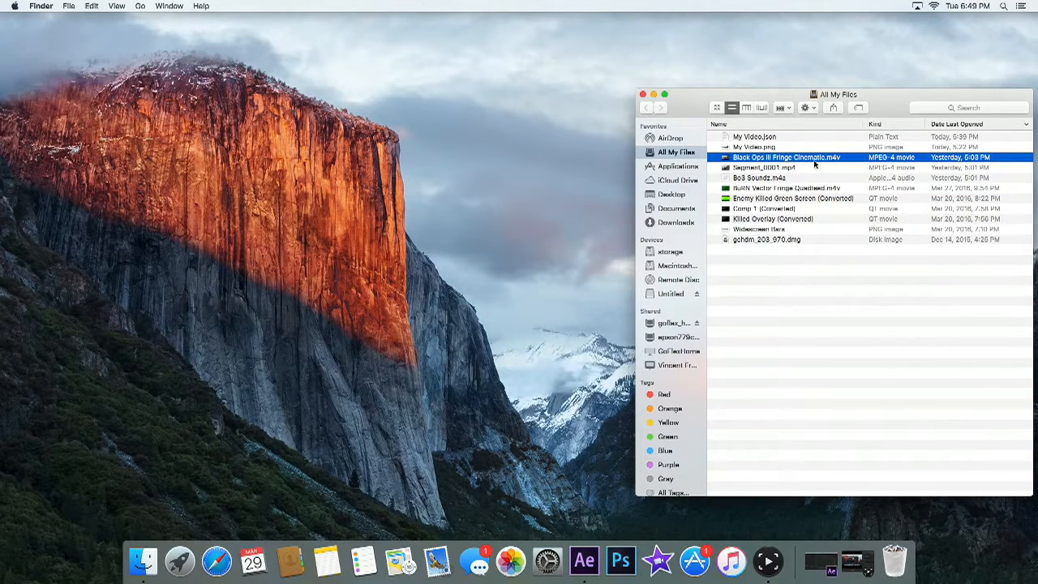
click(798, 187)
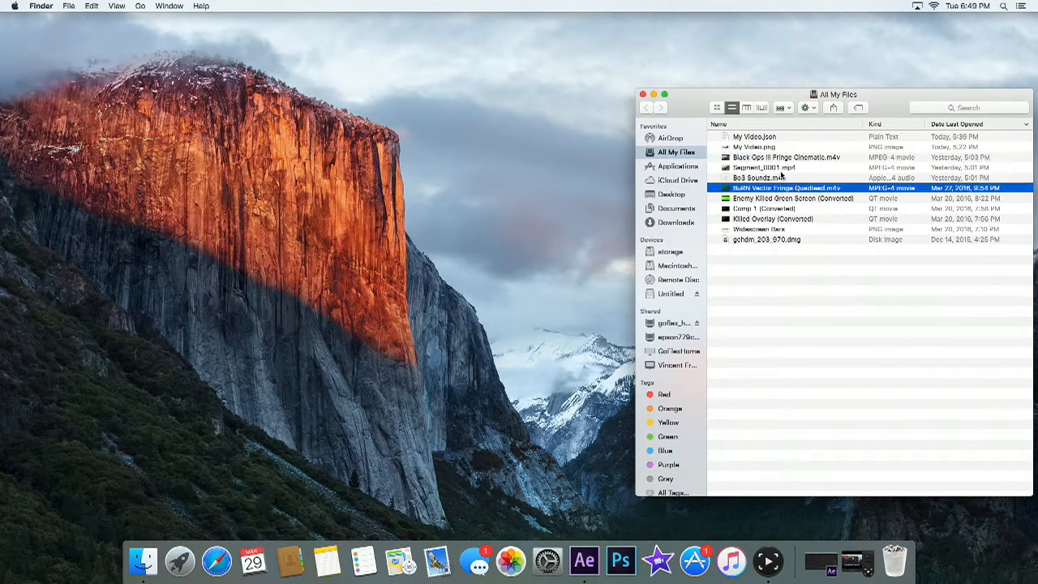
click(770, 158)
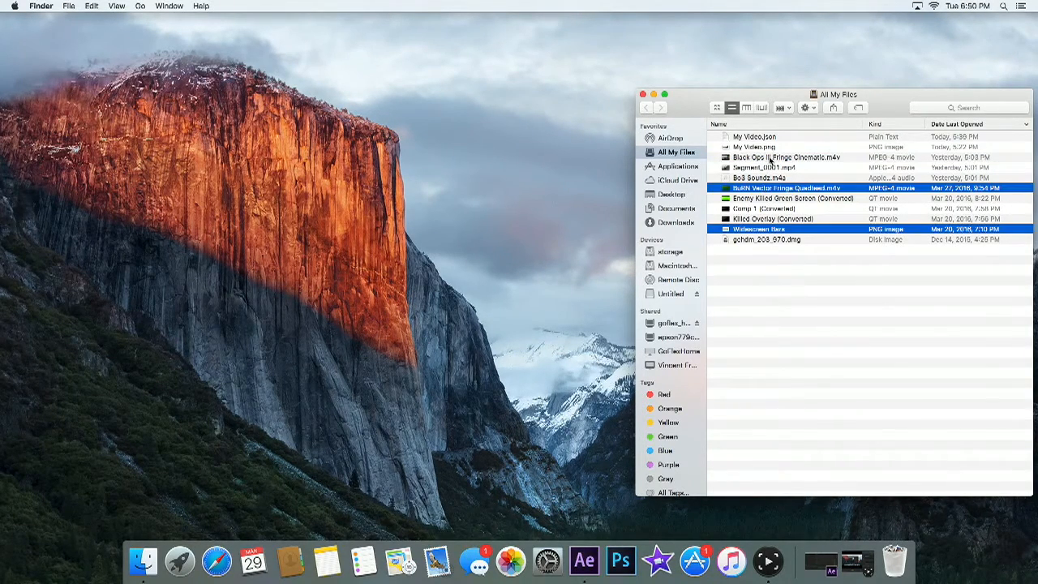
super+click(769, 158)
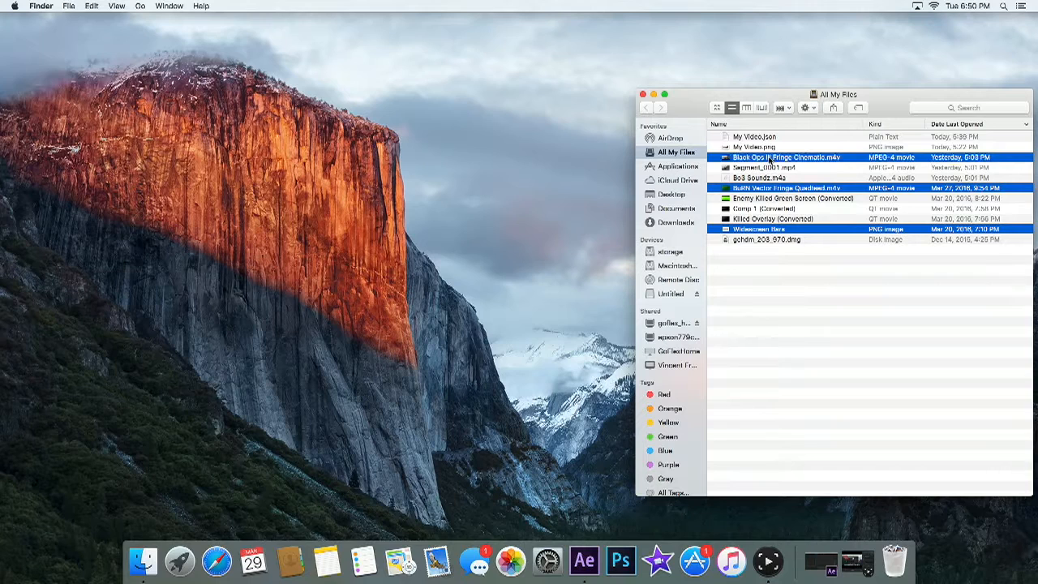
- Switch to After Effects, shrink its window beside the Finder window, and import the three selected files into the project
click(584, 561)
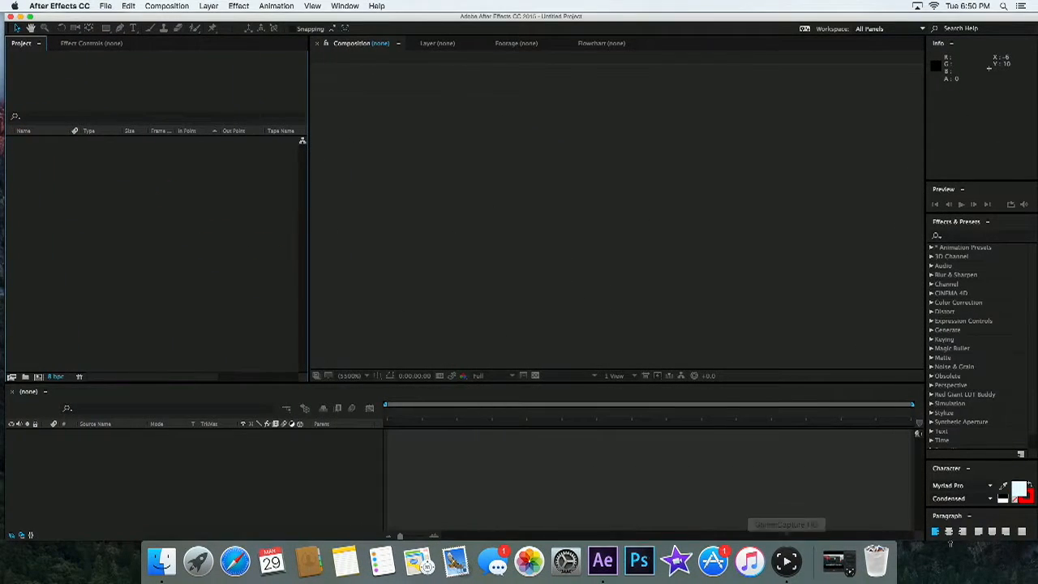
drag(1030, 535, 501, 388)
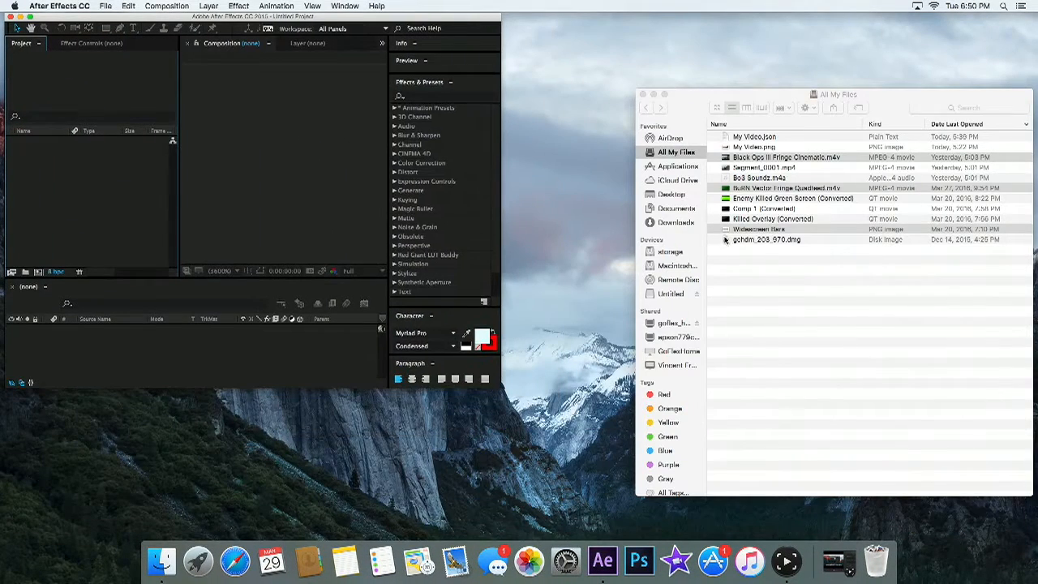
drag(746, 191, 51, 193)
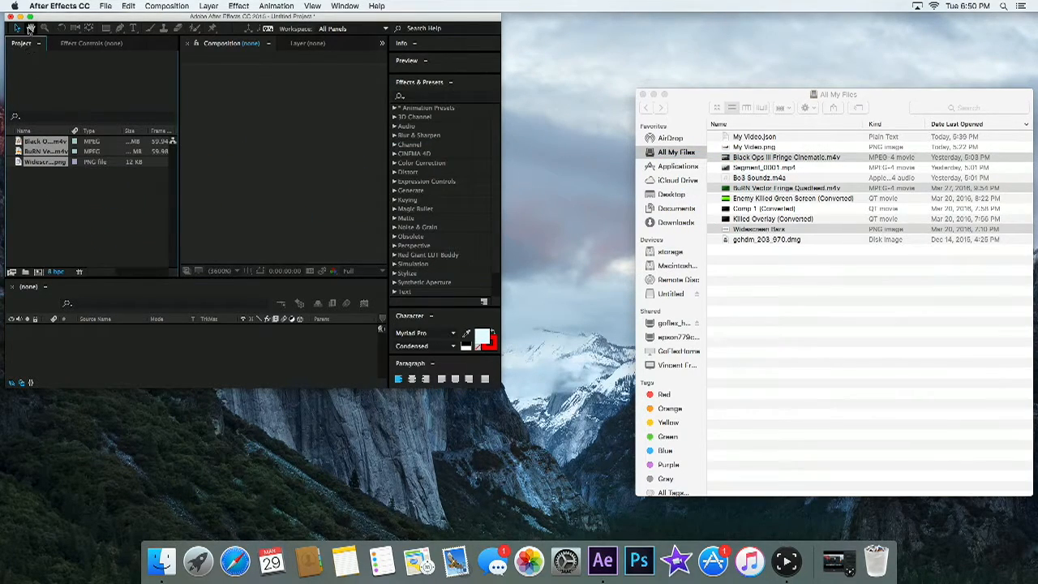
- Enlarge the After Effects window and create a composition from Black Ops III Fringe Cinematic.m4v
click(30, 16)
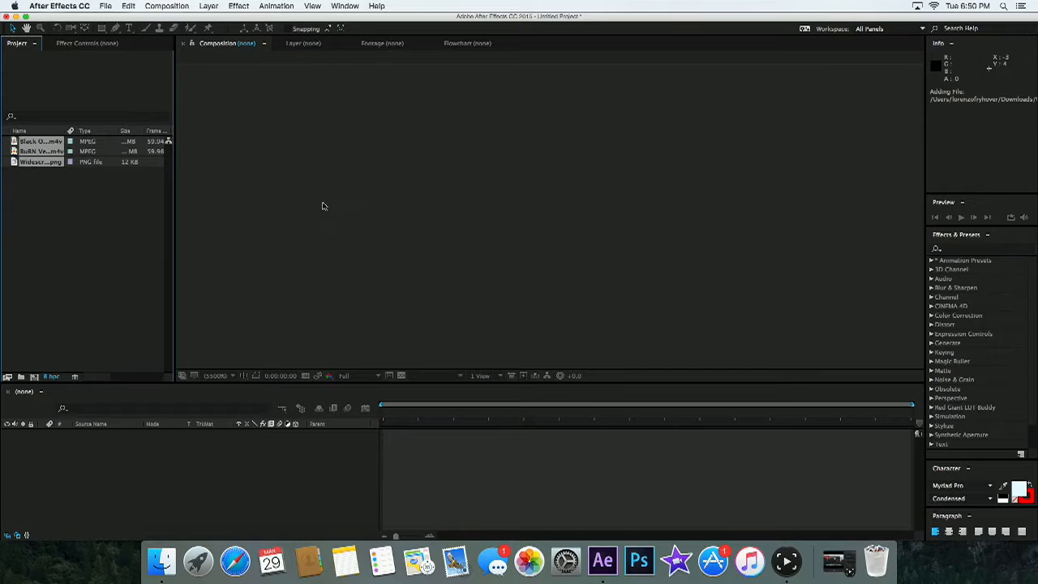
click(38, 142)
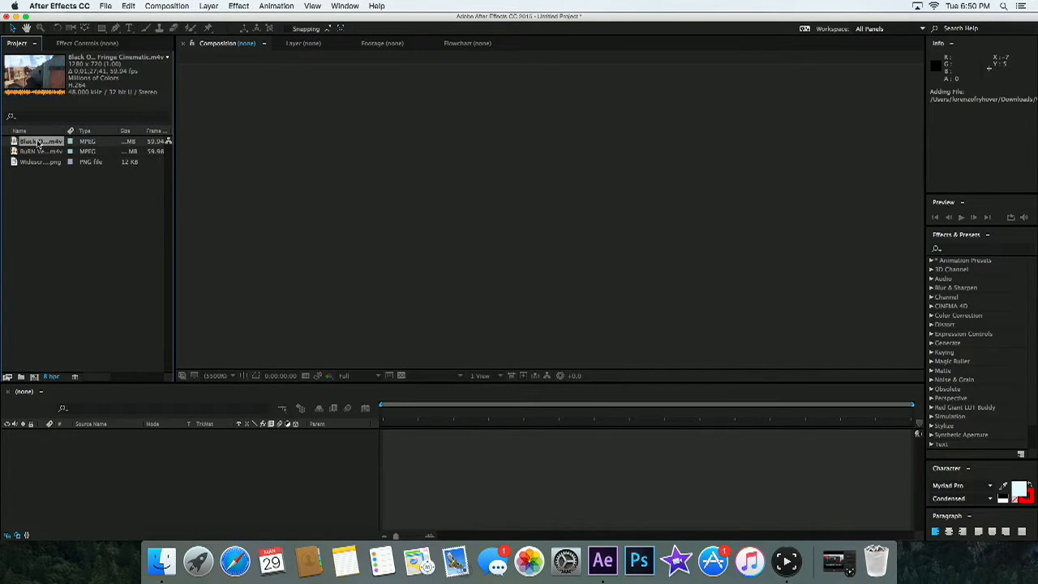
drag(39, 142, 77, 480)
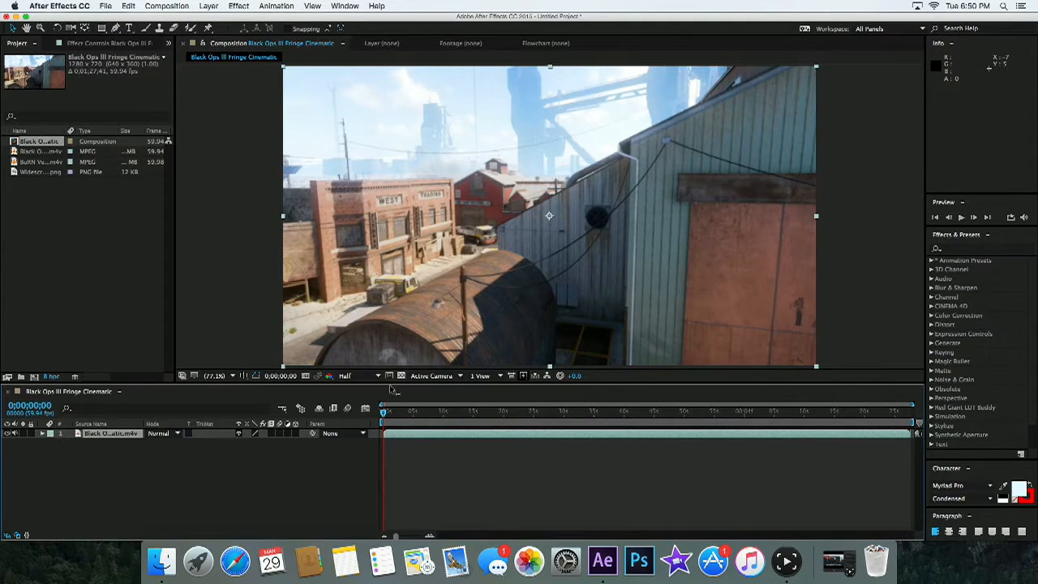
- Trim the cinematic layer to run from about 0;00;13;28 to about 0;00;24;46
drag(393, 412, 467, 413)
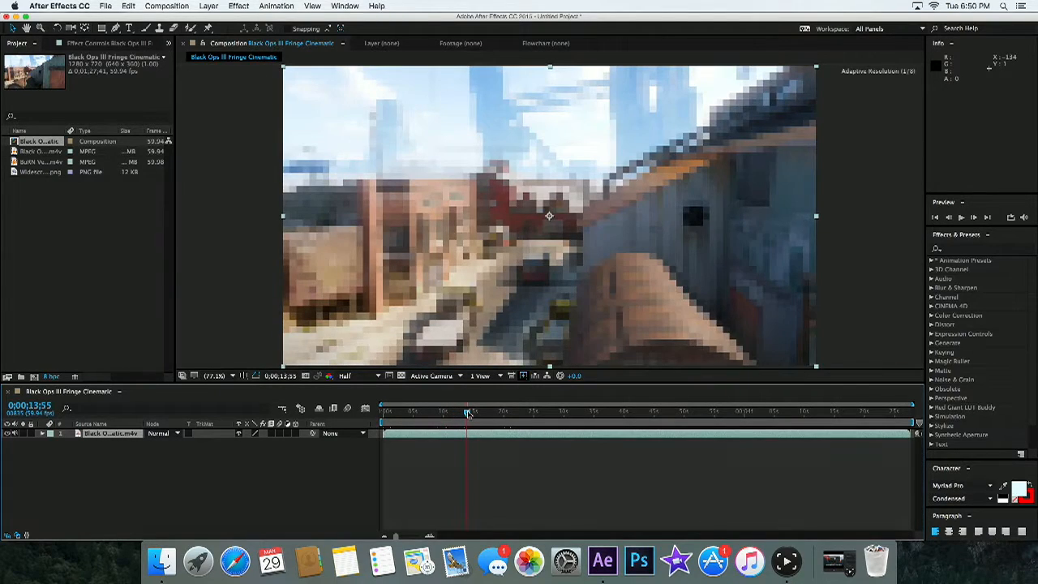
drag(383, 435, 543, 424)
drag(909, 434, 514, 436)
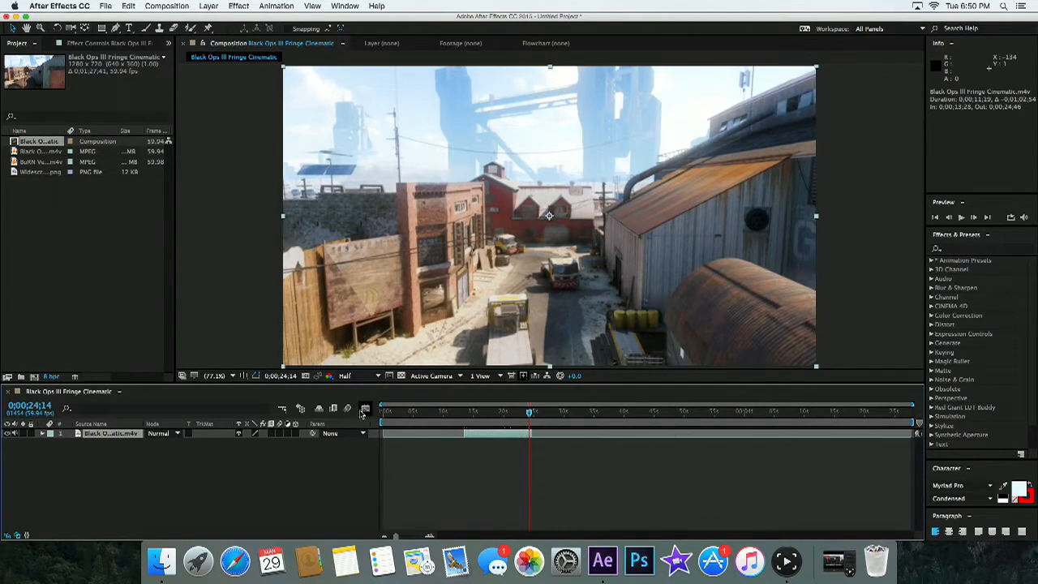
- Move the trimmed cinematic layer so that it starts at 0;00;00;00
key(Home)
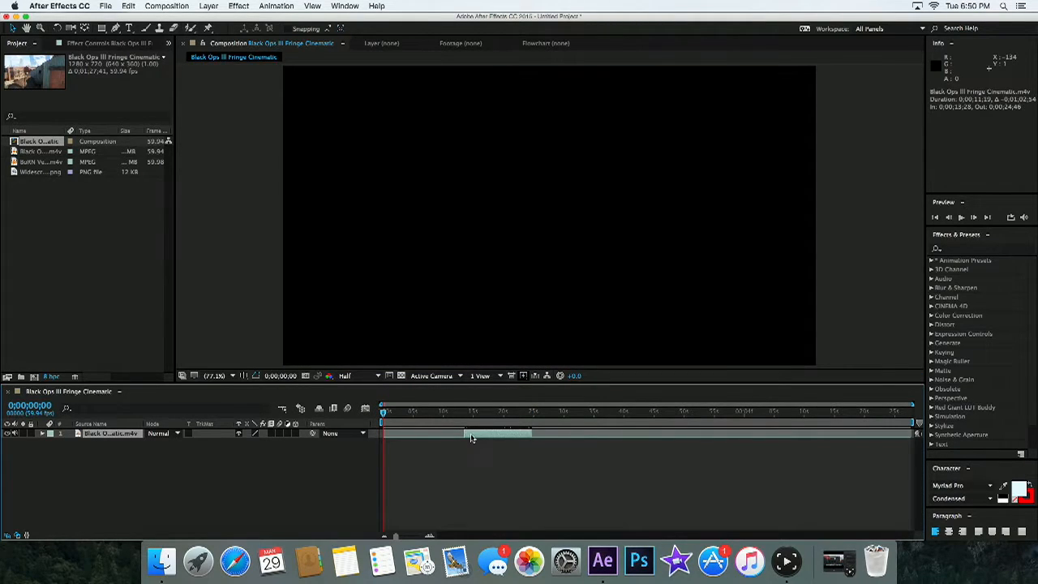
drag(482, 412, 378, 419)
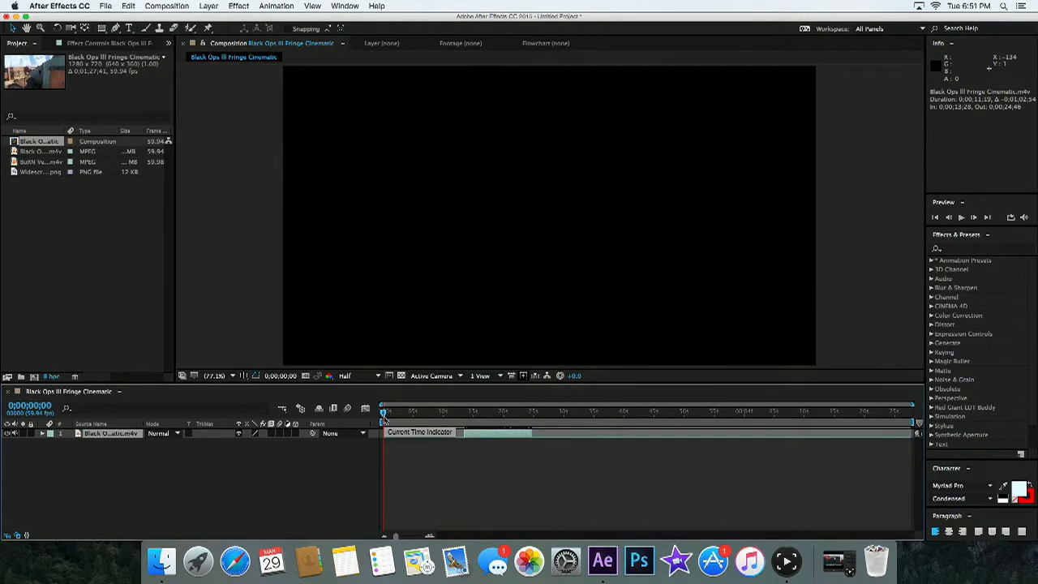
mouse_move(385, 413)
mouse_down()
mouse_move(406, 414)
mouse_move(378, 417)
mouse_up()
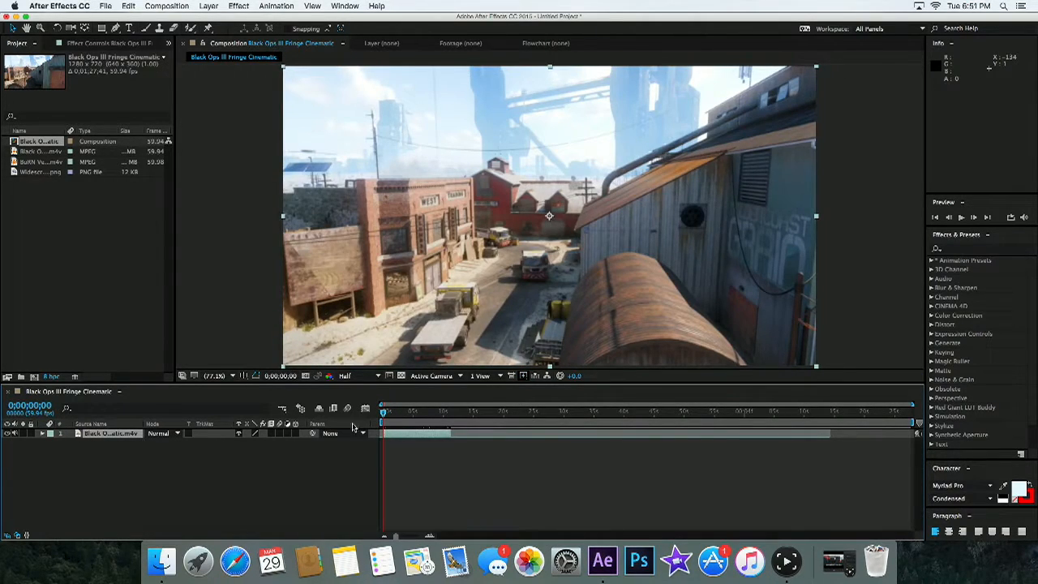
drag(406, 437, 399, 428)
key(super+z)
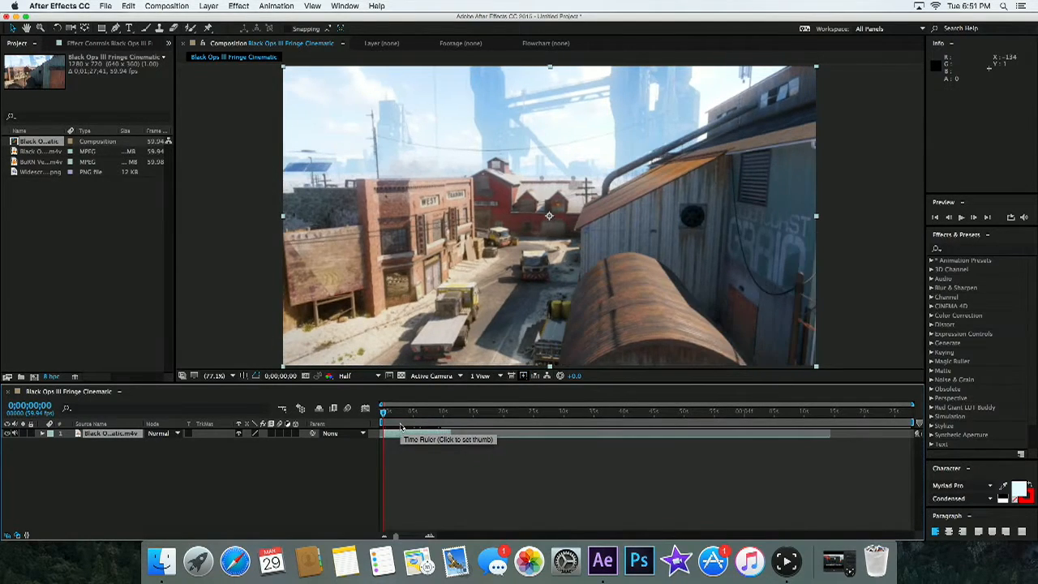
- Add the BuRN Vector Fringe Quadfeed clip below the cinematic layer and Widescreen Bars.png above it
click(40, 208)
mouse_move(36, 165)
mouse_down()
mouse_move(79, 336)
mouse_move(94, 480)
mouse_up()
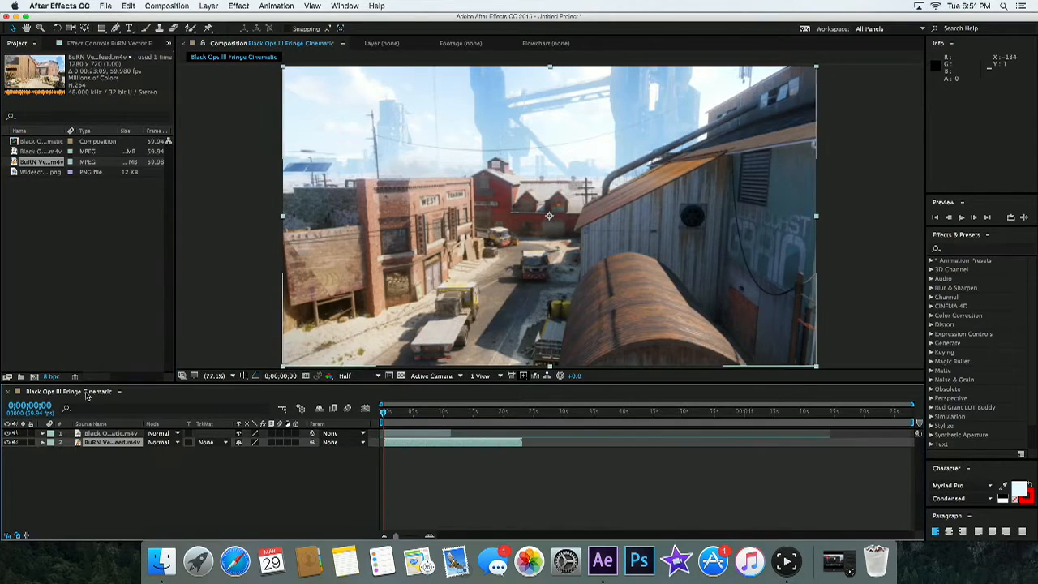
drag(35, 174, 95, 430)
- Scale the Widescreen Bars layer down to about 82% and fit the composition to the viewer
scroll(341, 264, down, 1)
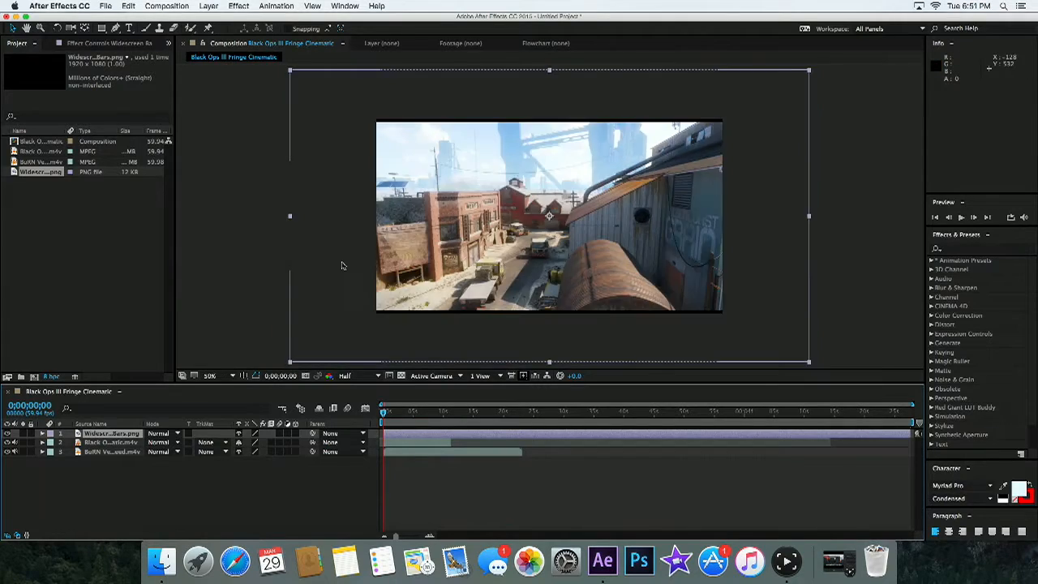
scroll(341, 265, down, 2)
drag(420, 292, 431, 273)
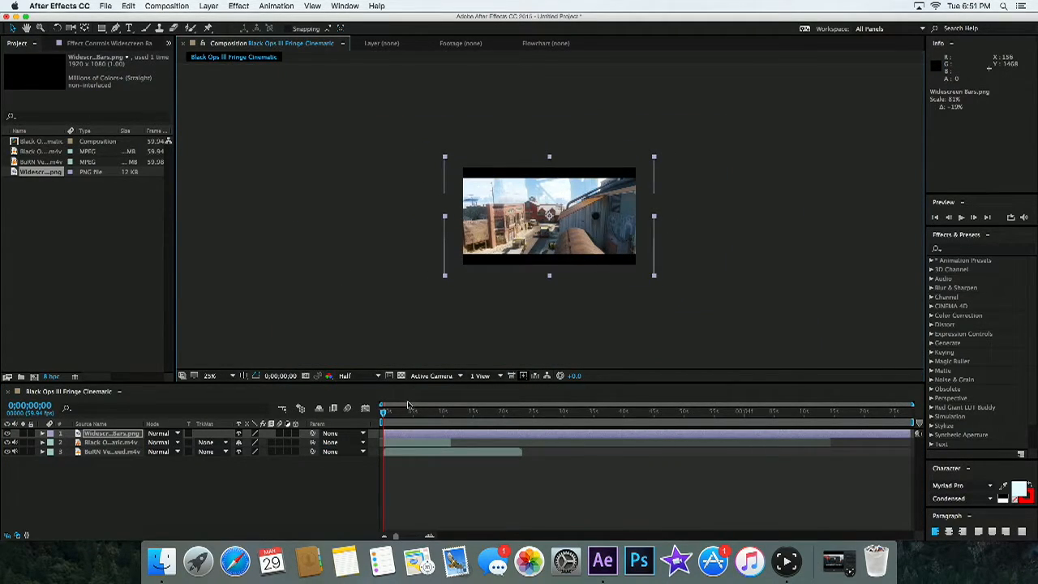
click(210, 375)
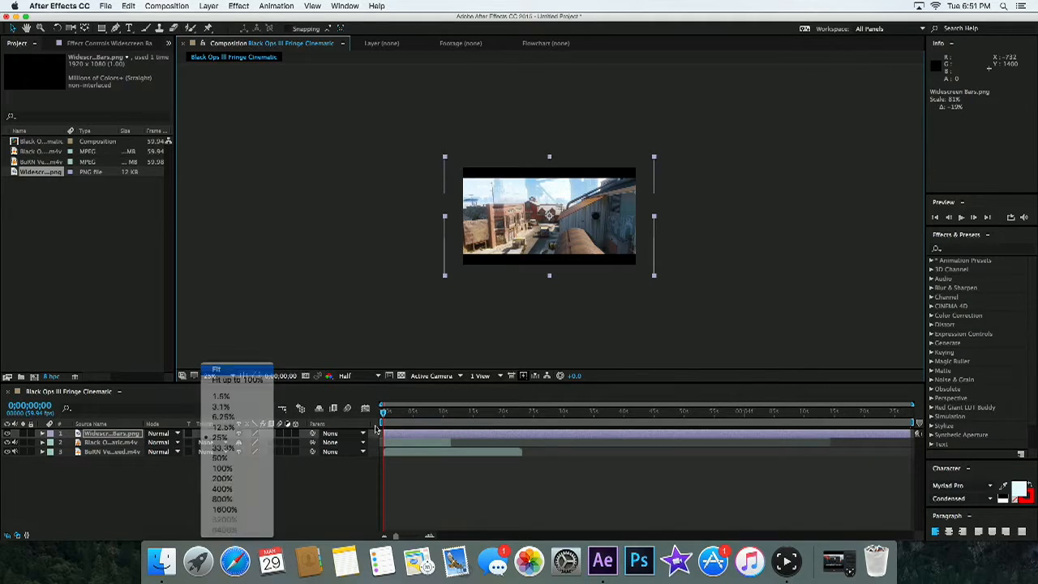
key(Return)
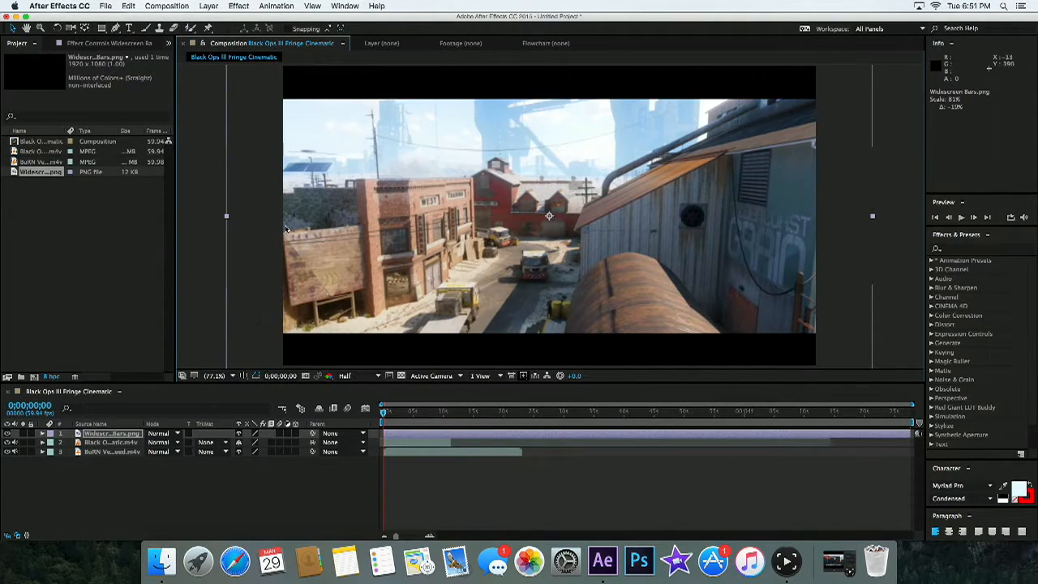
key(comma)
key(comma)
key(comma)
key(comma)
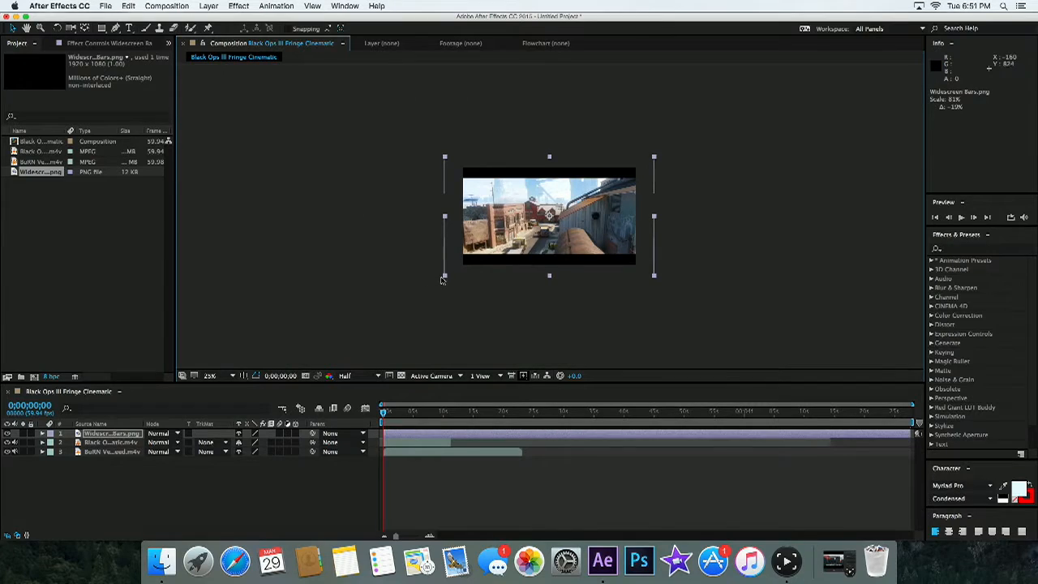
drag(445, 277, 441, 275)
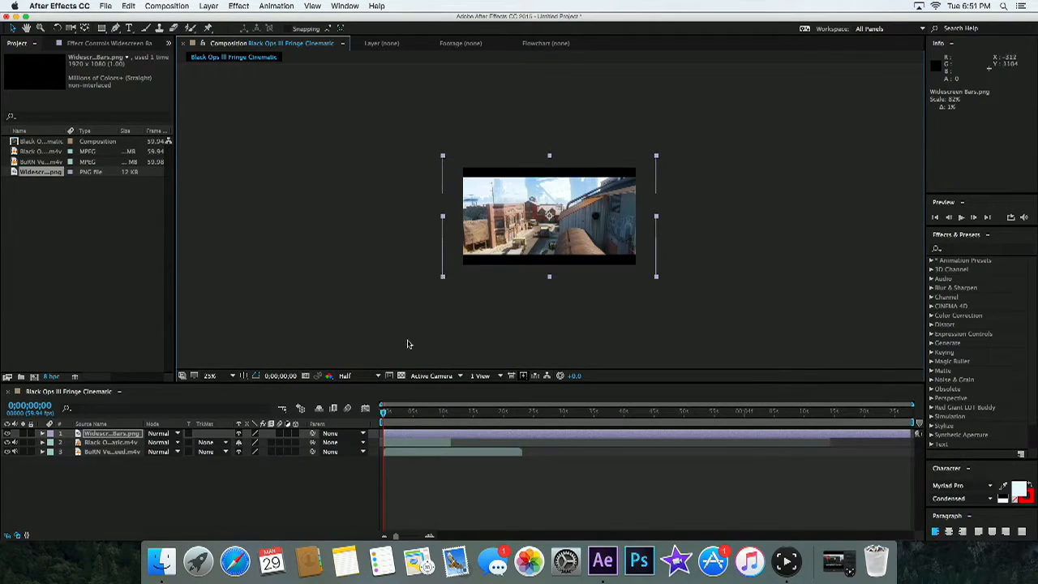
click(219, 375)
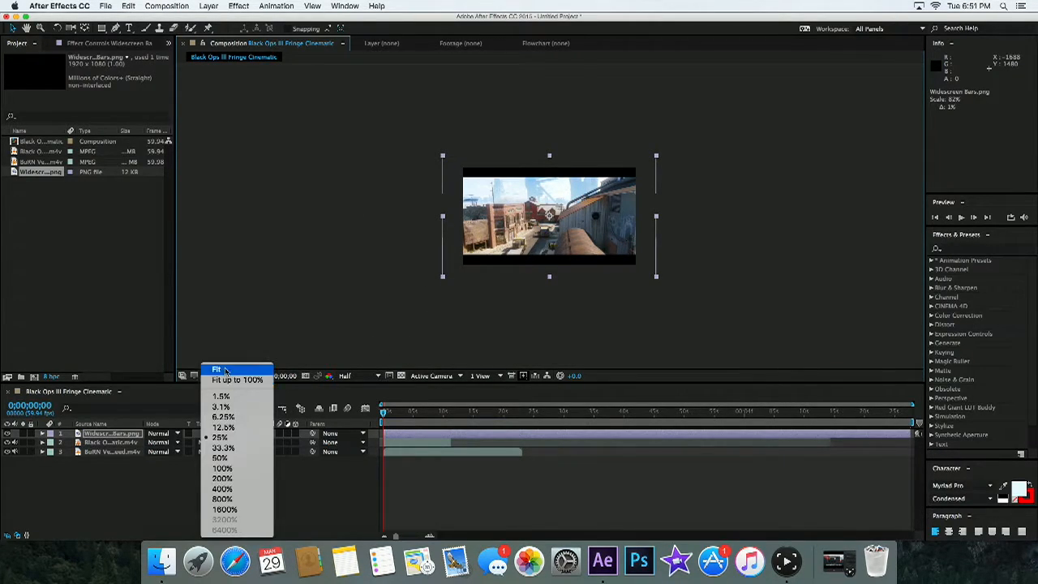
click(223, 365)
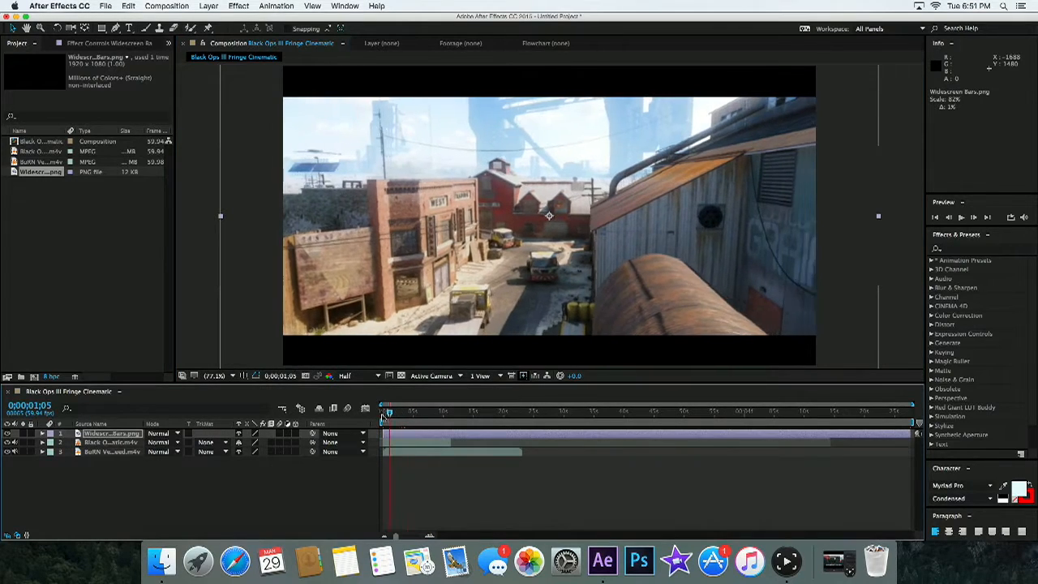
- Find the 3D Camera Tracker effect by searching for "3d camera" and apply it to the Black Ops III Fringe Cinematic layer
click(978, 249)
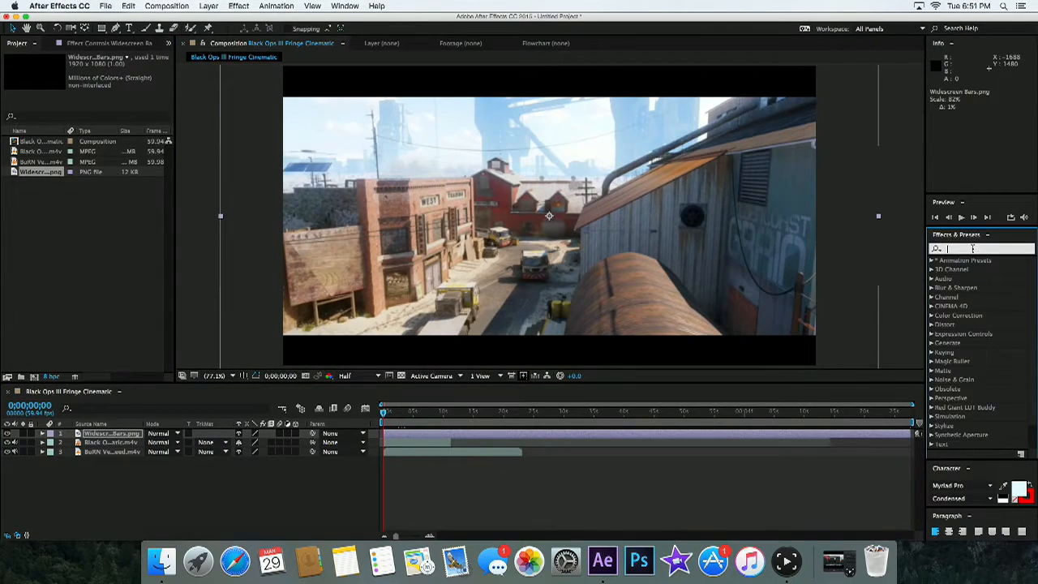
text(3d camera)
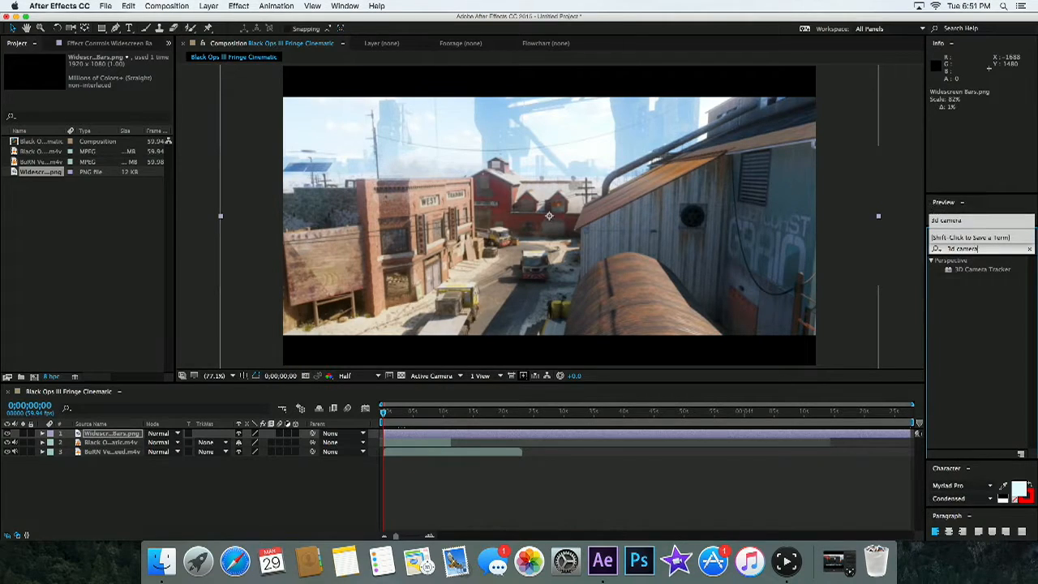
click(977, 292)
drag(971, 271, 117, 443)
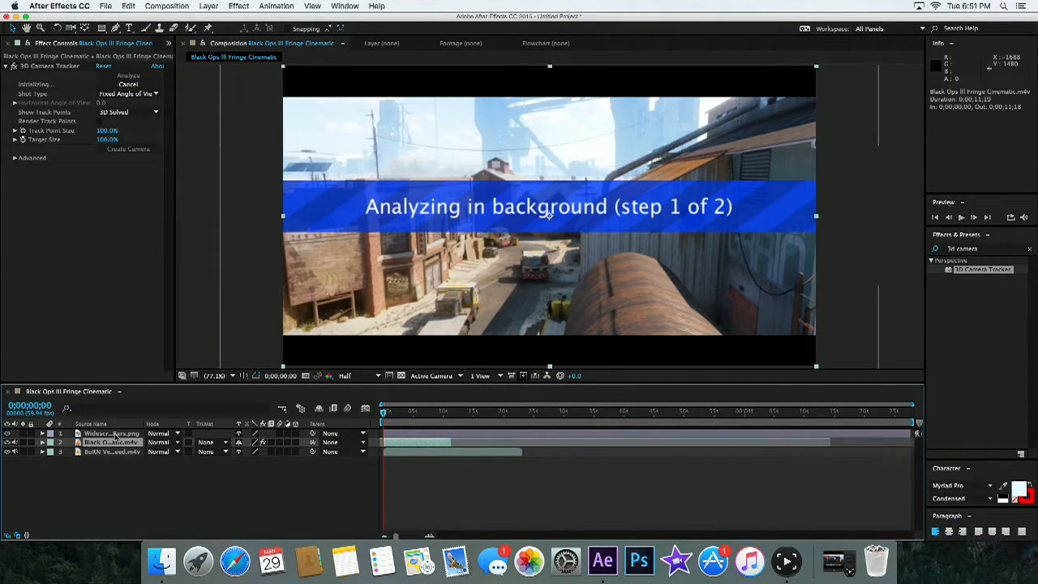
- Rename the Black Ops III Fringe Cinematic layer as Cinematic
key(Return)
text(C)
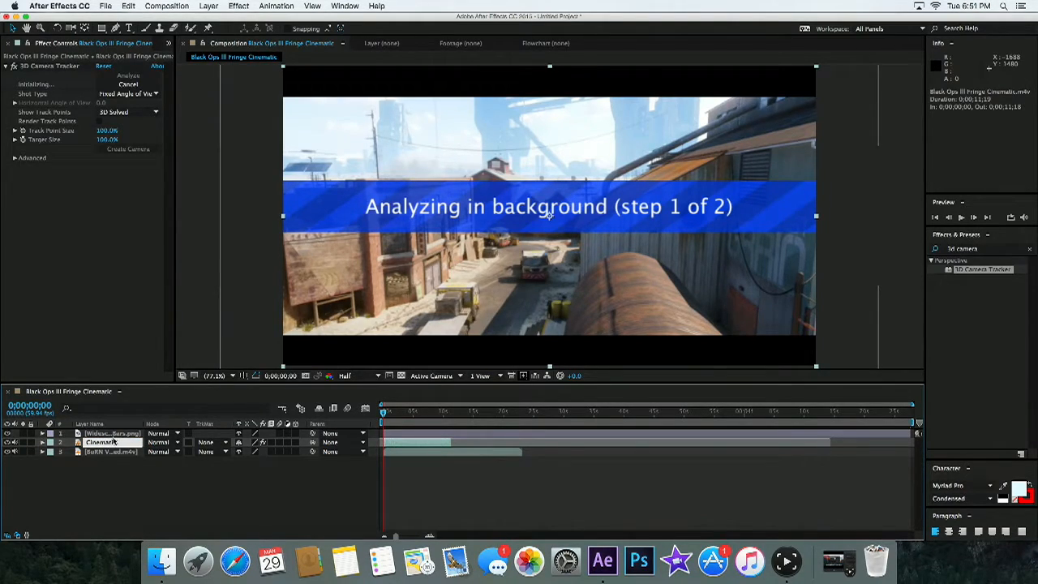
text(inematic)
click(91, 477)
- Rename the BuRN Vector Fringe Quadfeed layer as Clip
click(91, 454)
key(Return)
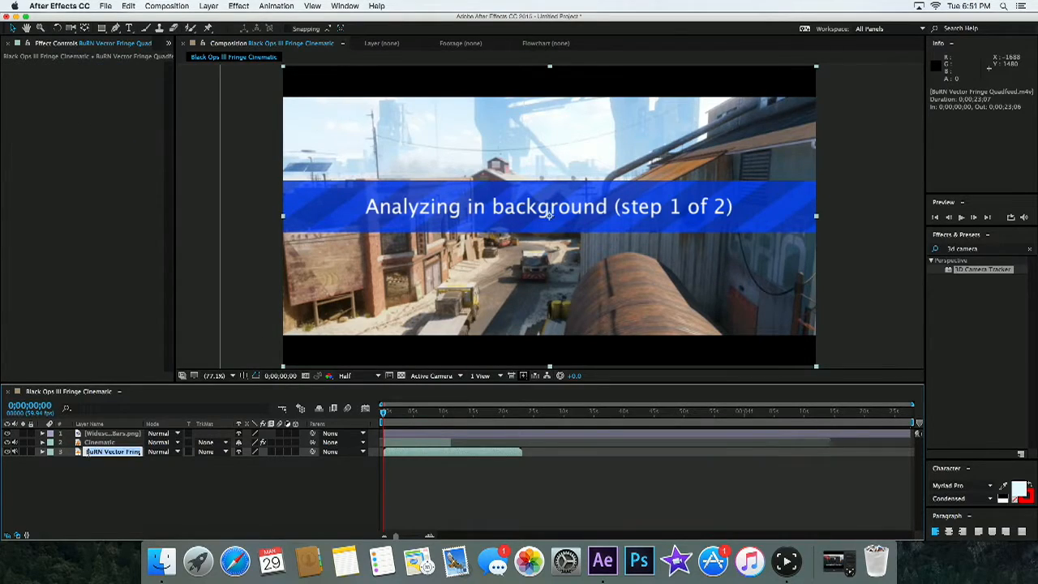
text(clip)
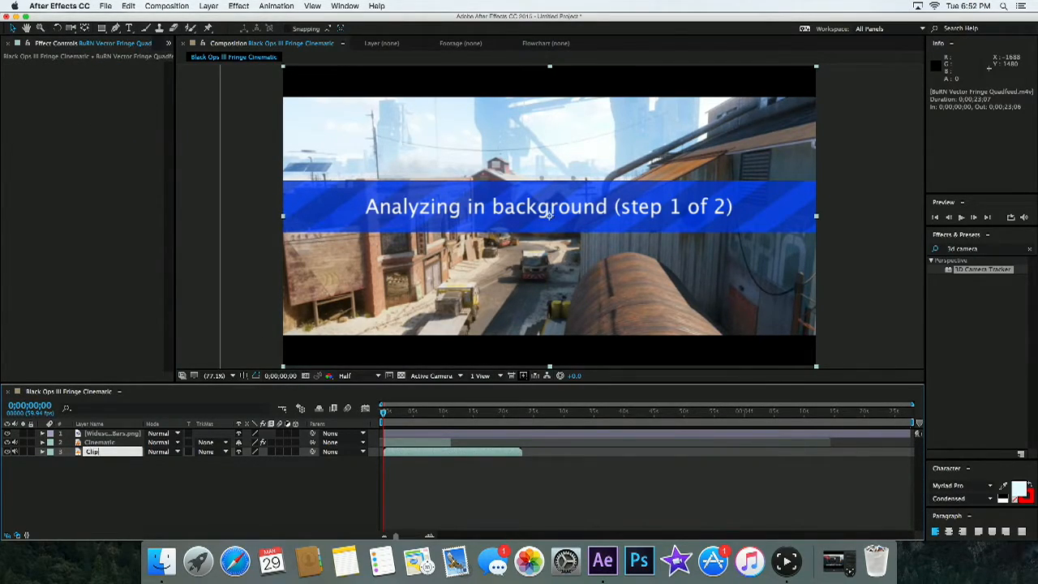
click(82, 489)
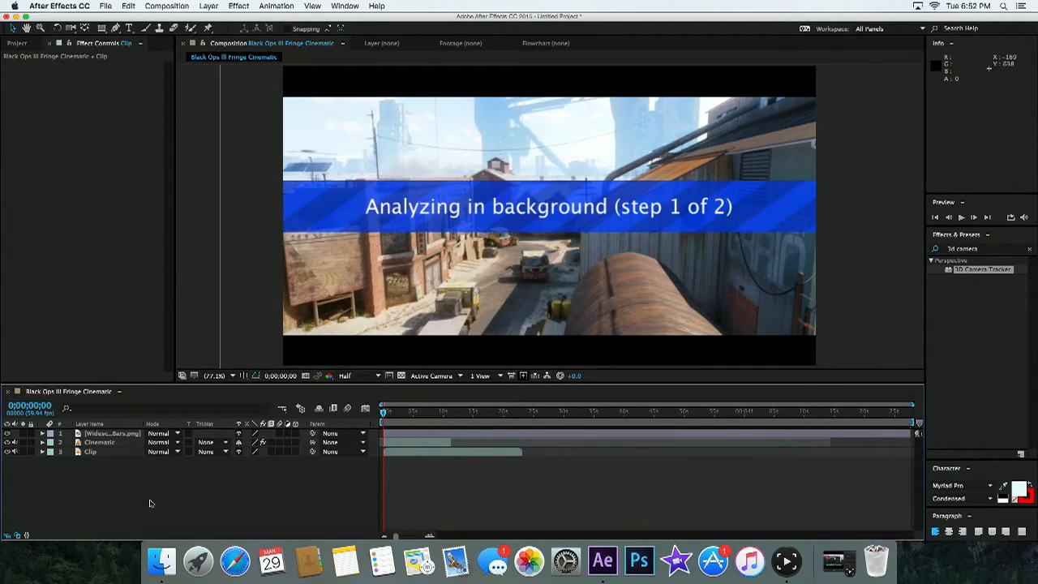
- Display the solved 3D Camera Tracker points on the Cinematic layer and move the playhead to 0;00;06;17
click(91, 443)
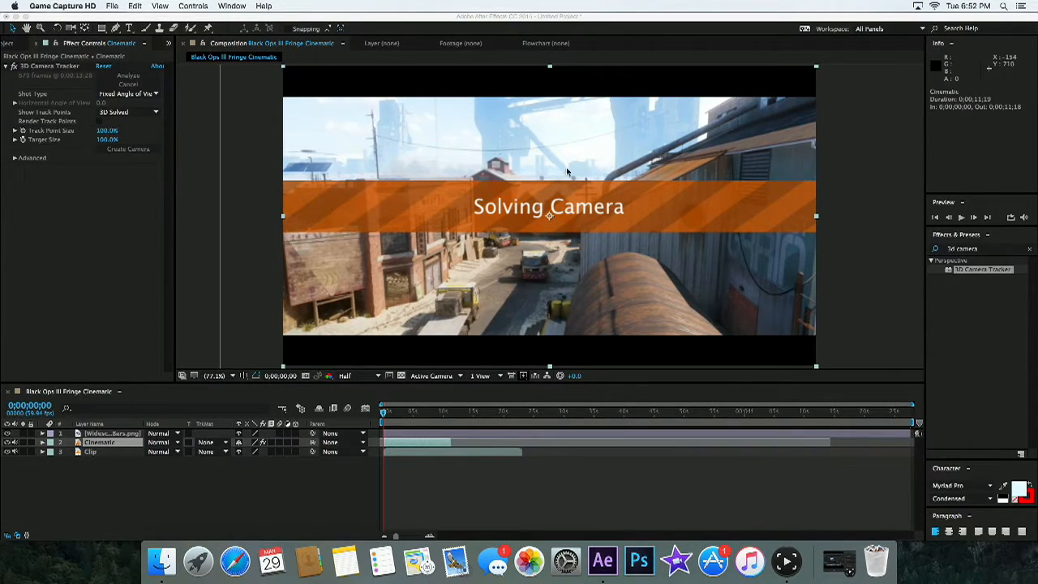
click(95, 464)
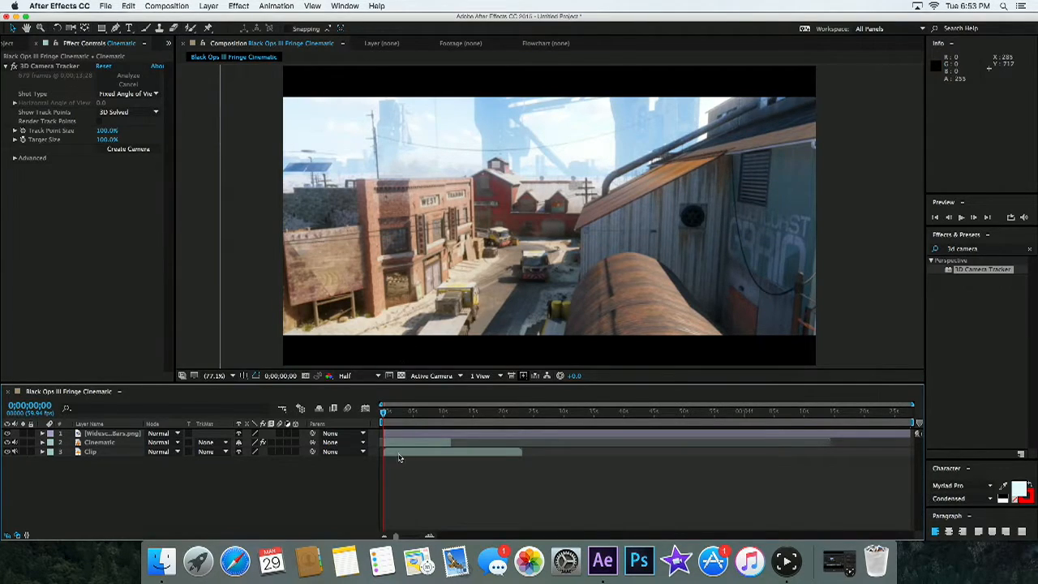
drag(396, 415, 380, 415)
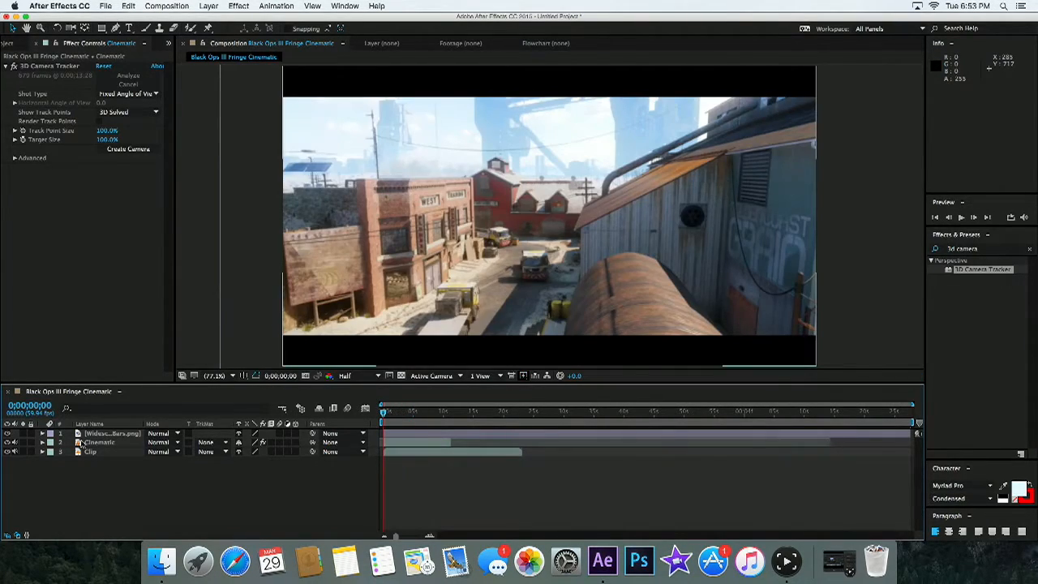
click(94, 442)
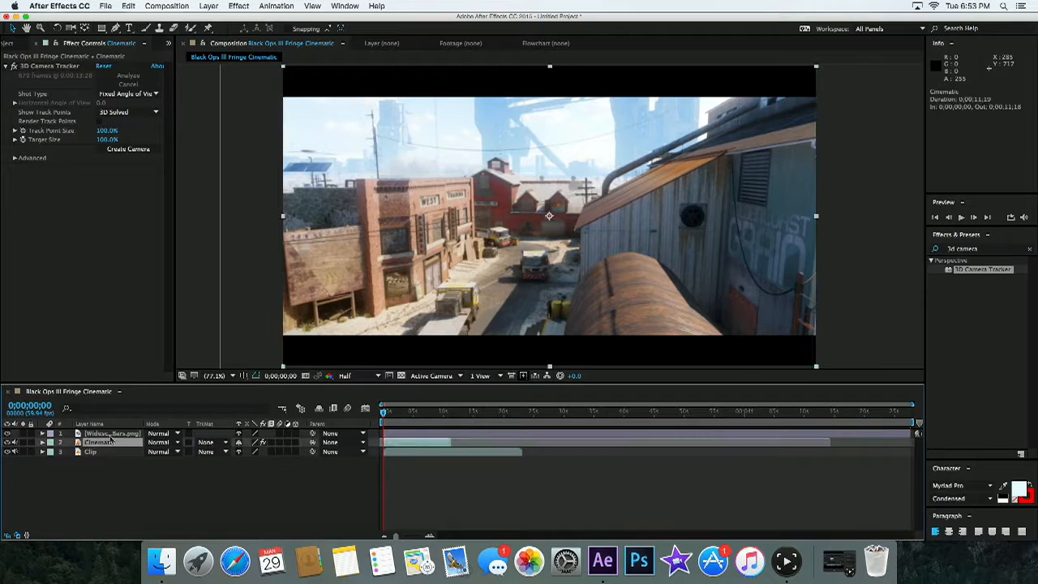
click(32, 65)
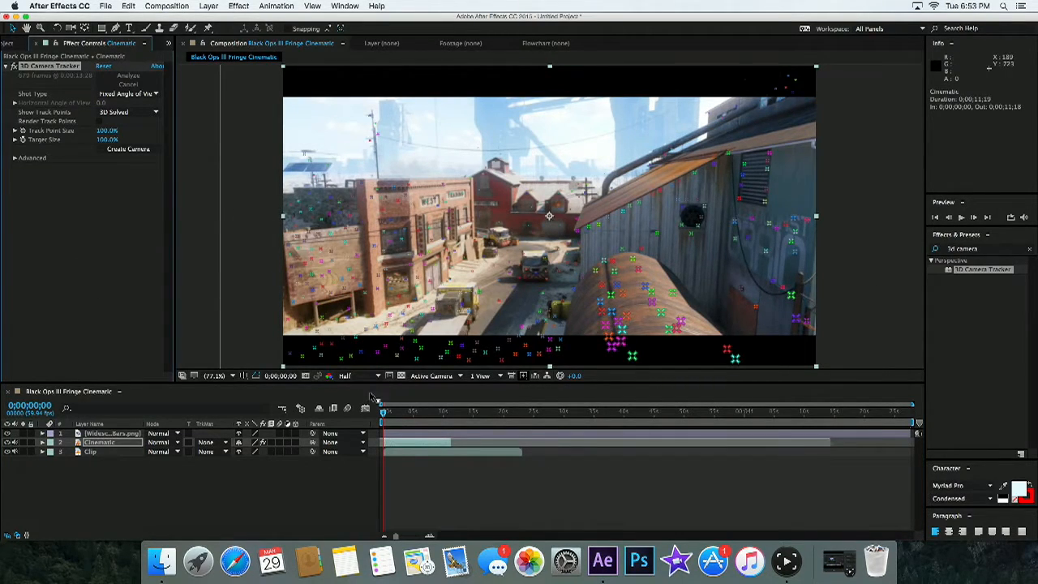
drag(388, 415, 421, 425)
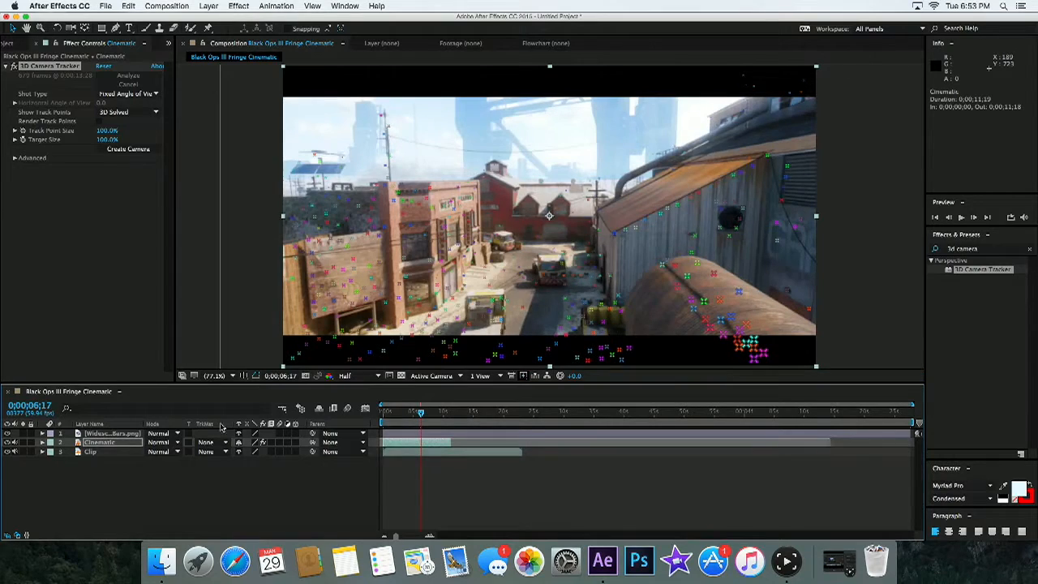
- Rename the Widescreen Bars.png layer as Black Bars and hide it
click(89, 434)
key(Return)
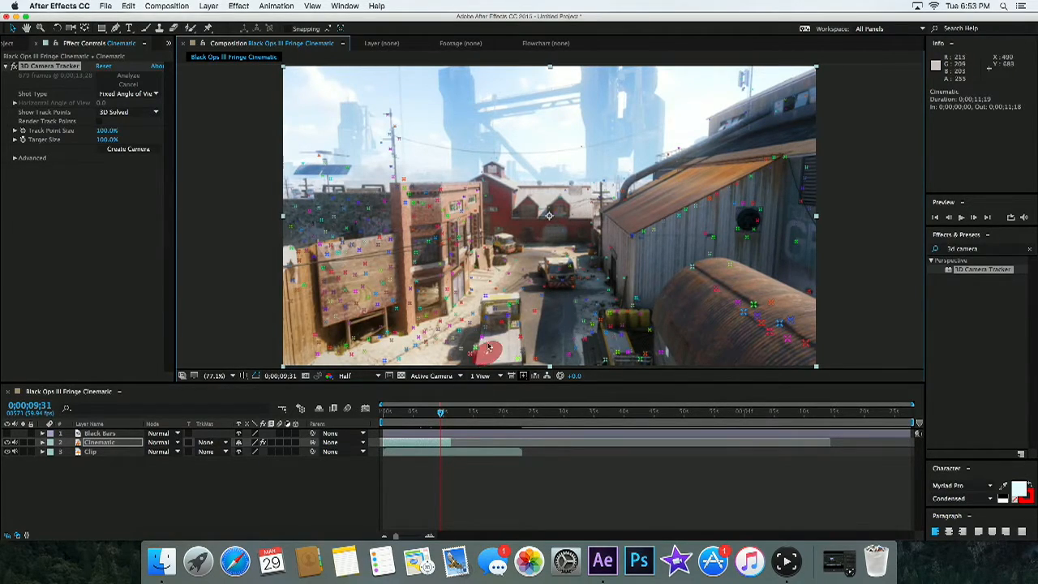
- At 0;00;10;25, create a text layer and camera from four track points on the parked truck in the foreground
drag(442, 413, 447, 415)
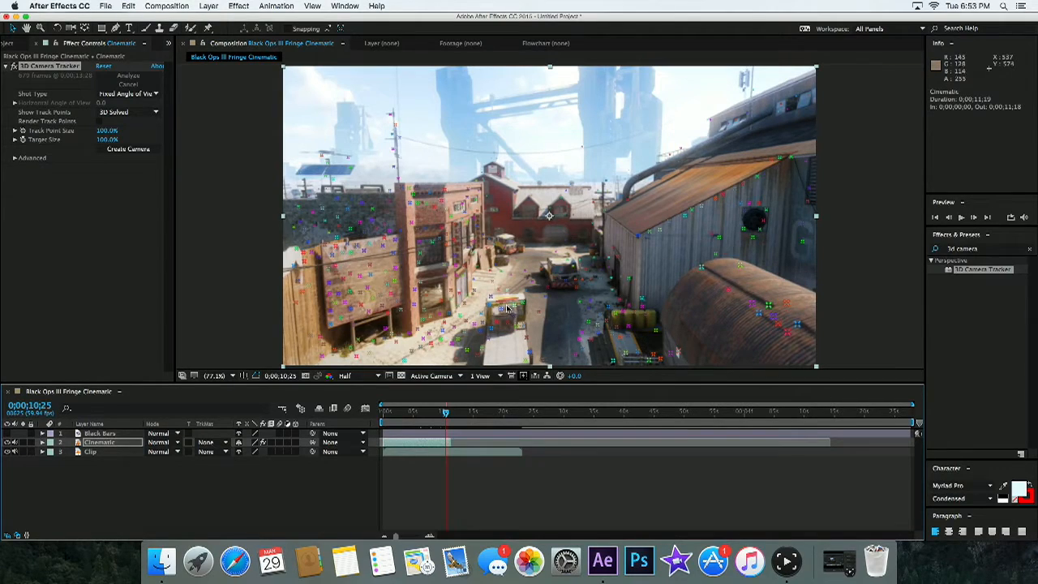
click(511, 313)
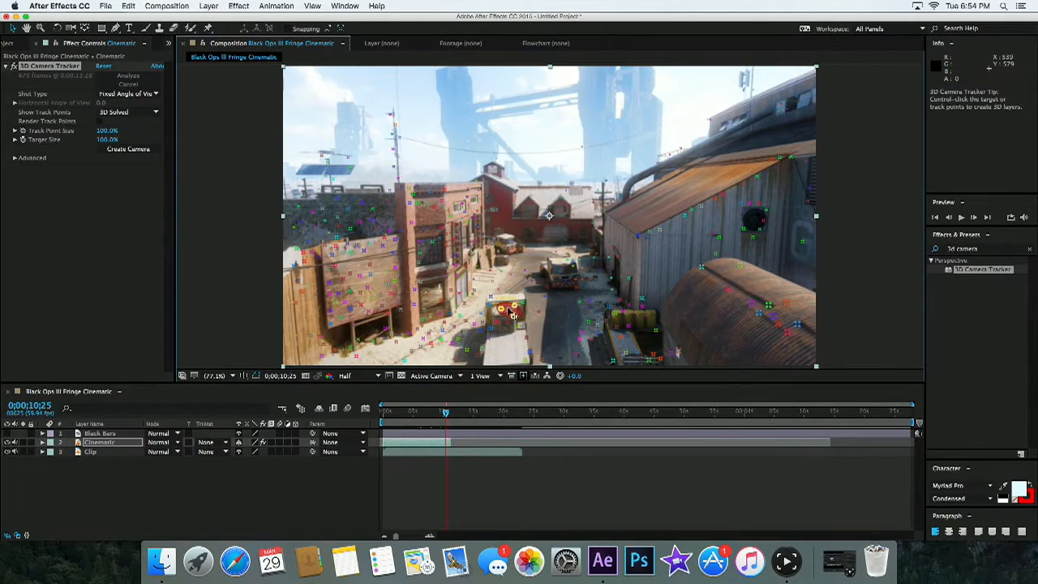
right_click(509, 311)
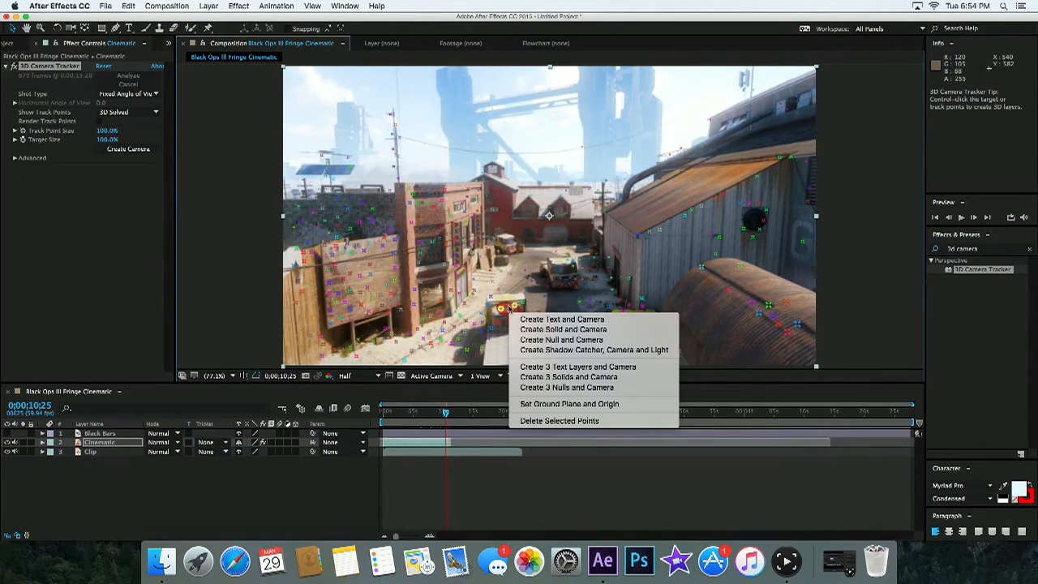
click(508, 309)
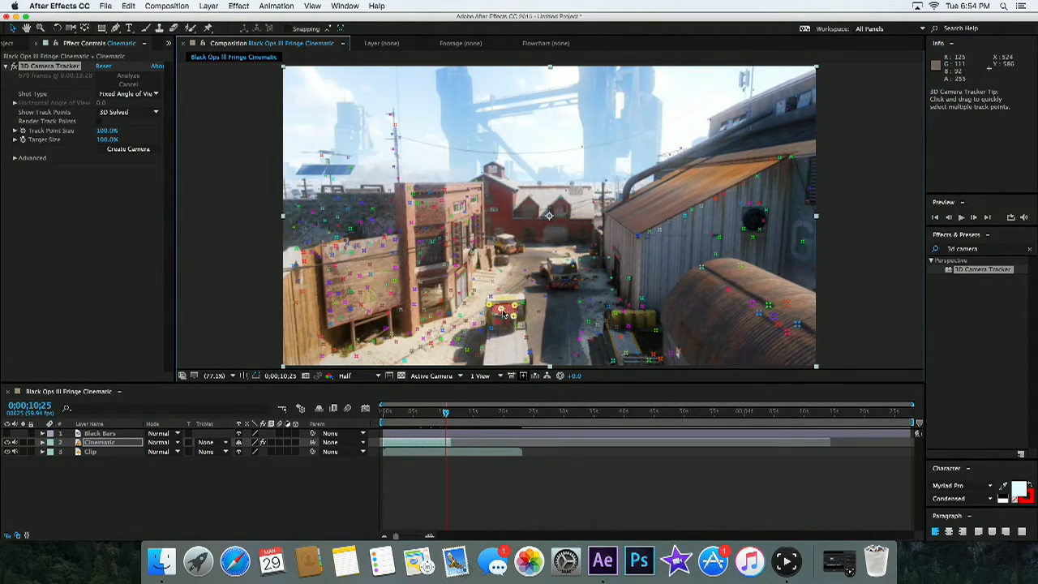
right_click(508, 311)
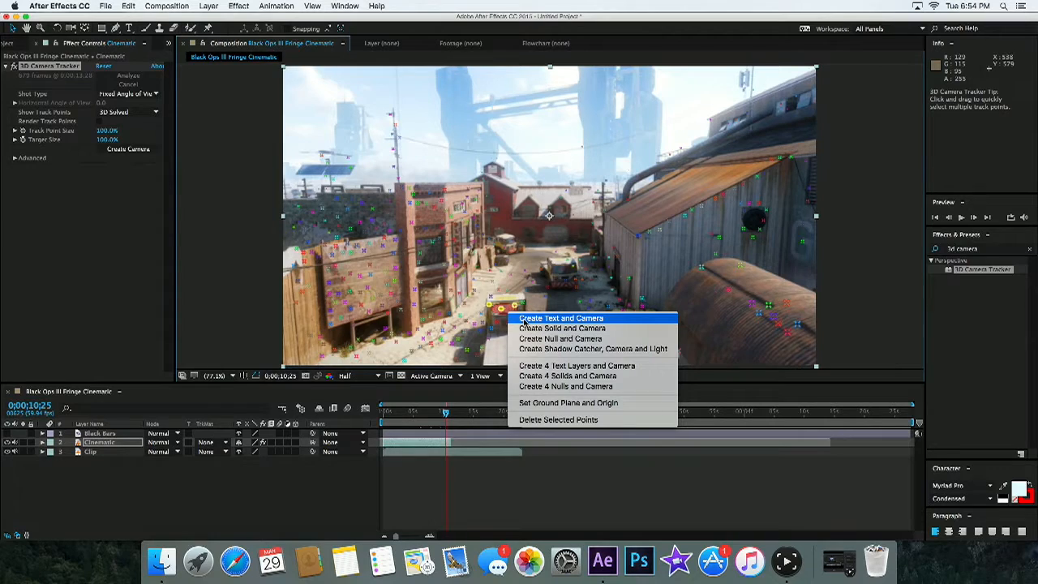
click(552, 318)
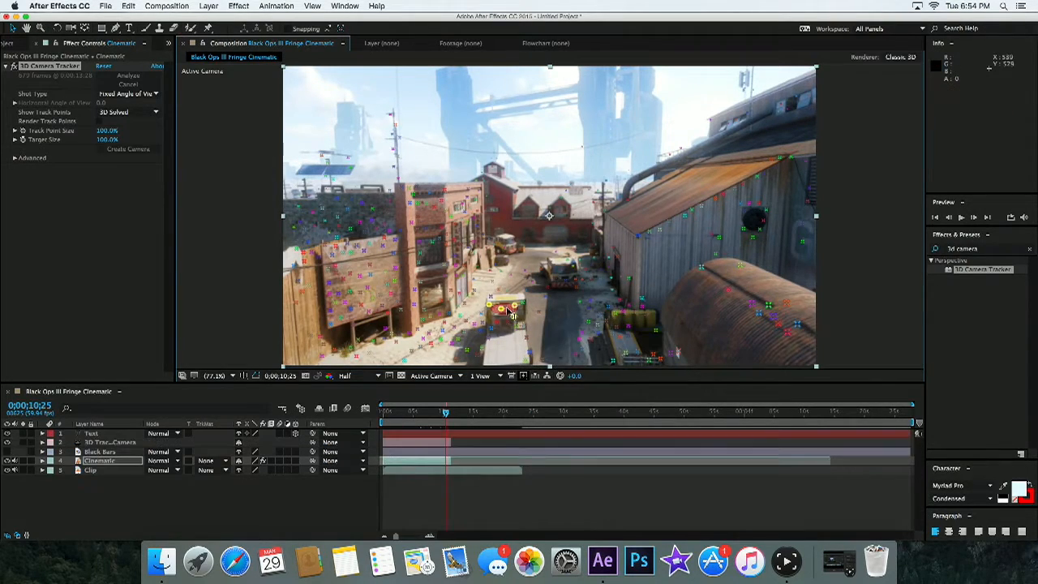
- Replace the wording of the tracked text layer with "Tutorial"
click(94, 442)
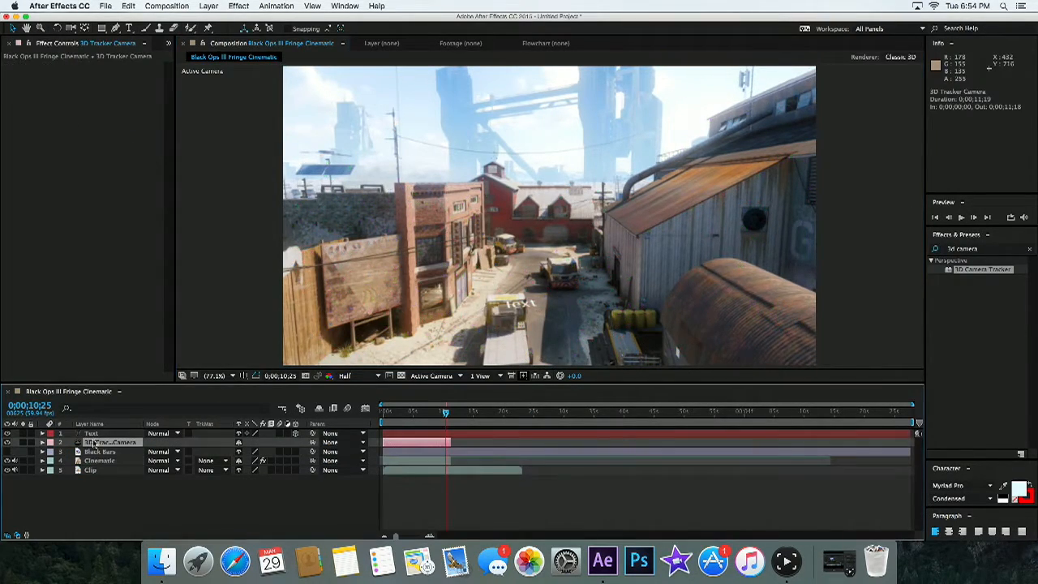
click(91, 433)
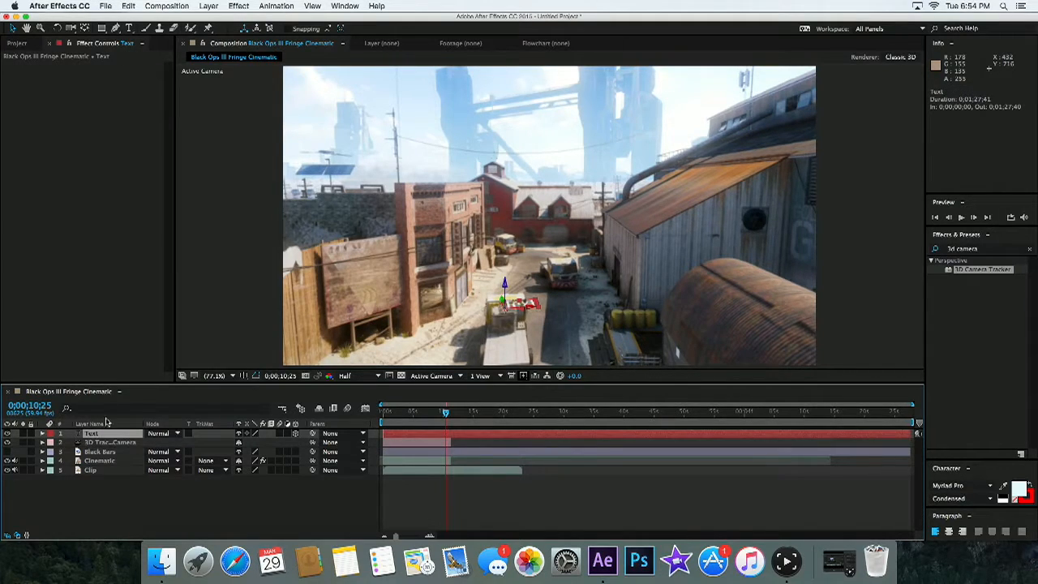
click(128, 28)
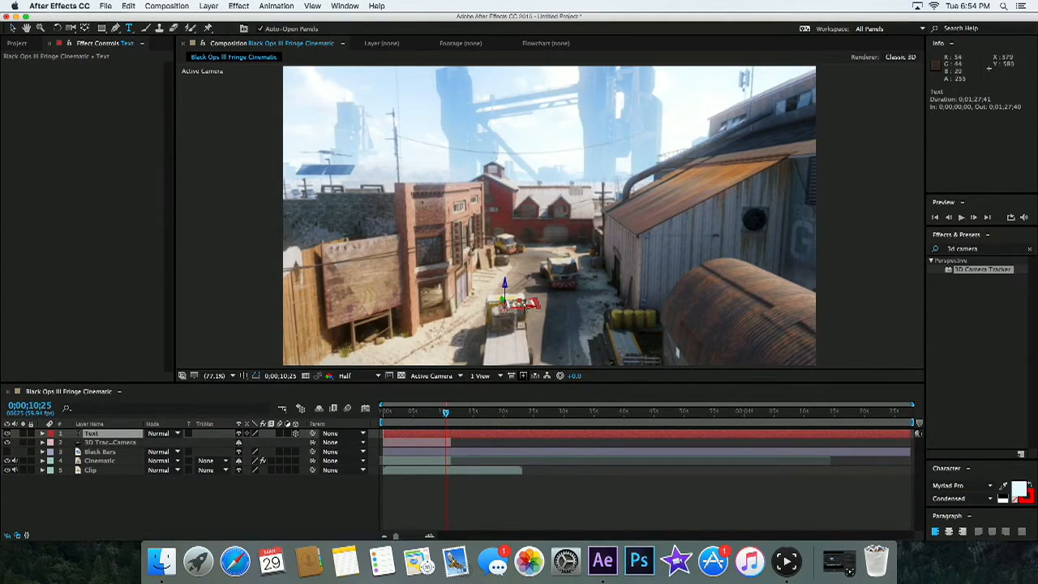
click(535, 303)
drag(533, 303, 498, 300)
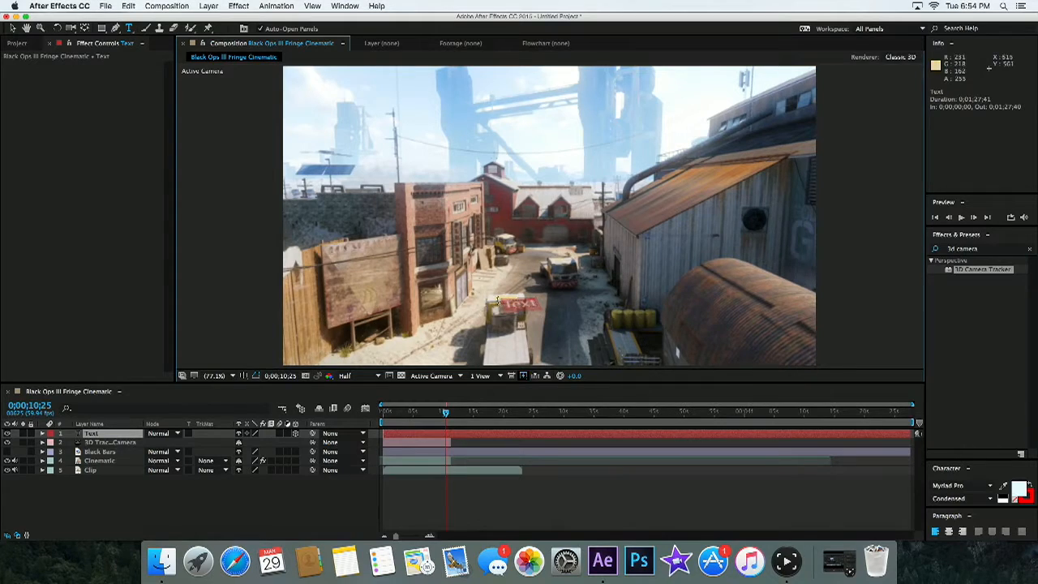
text(T)
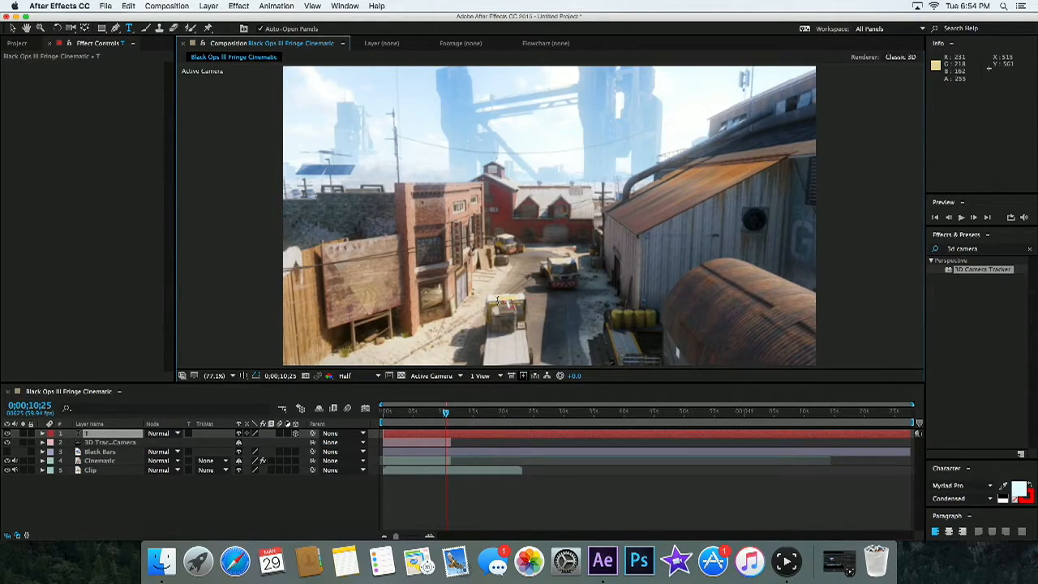
text(utorial)
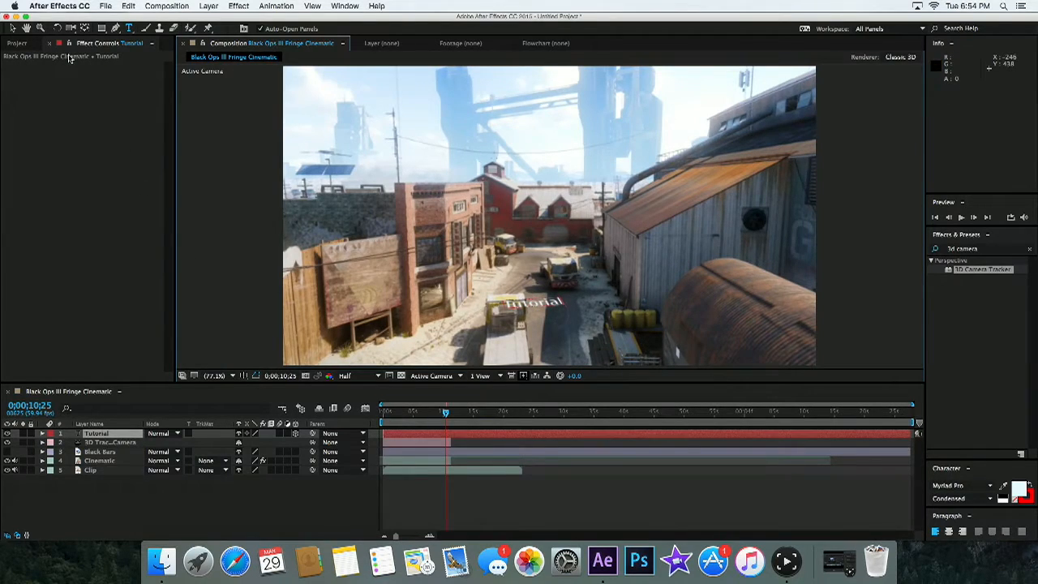
click(12, 28)
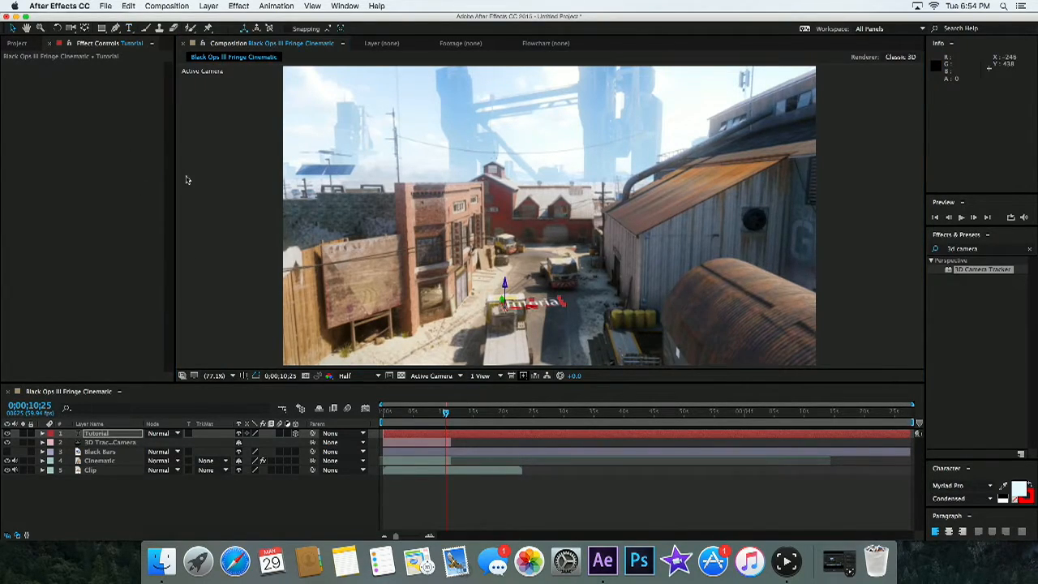
click(110, 500)
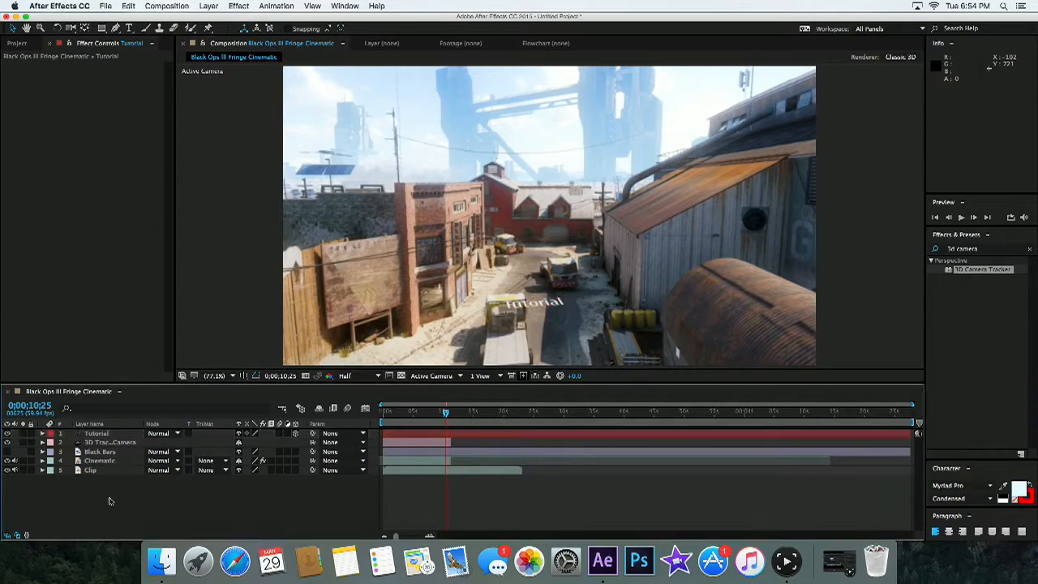
- Set the Tutorial layer's X Rotation to 83° so the text stands upright in the scene
click(92, 435)
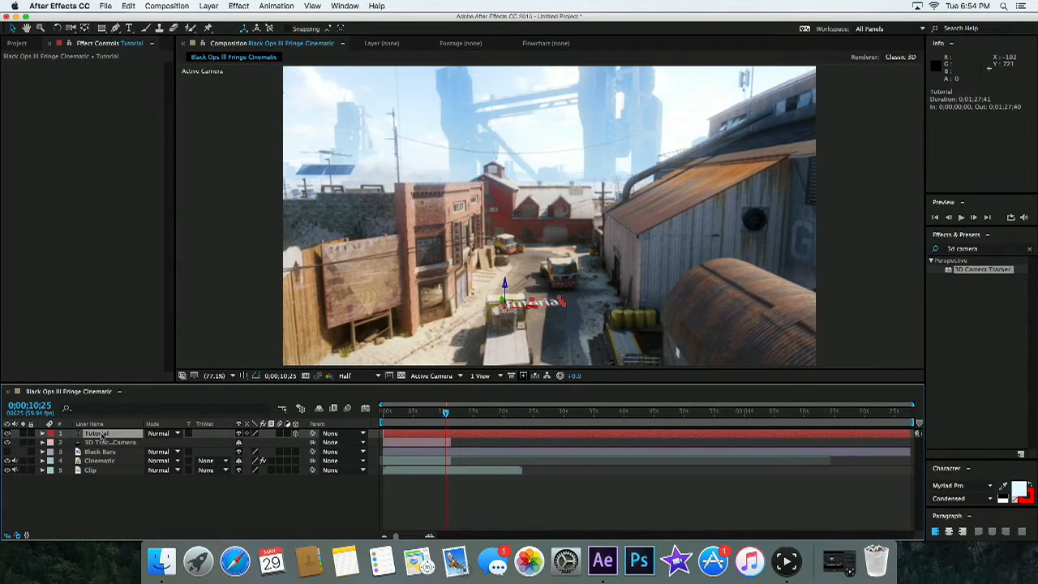
key(r)
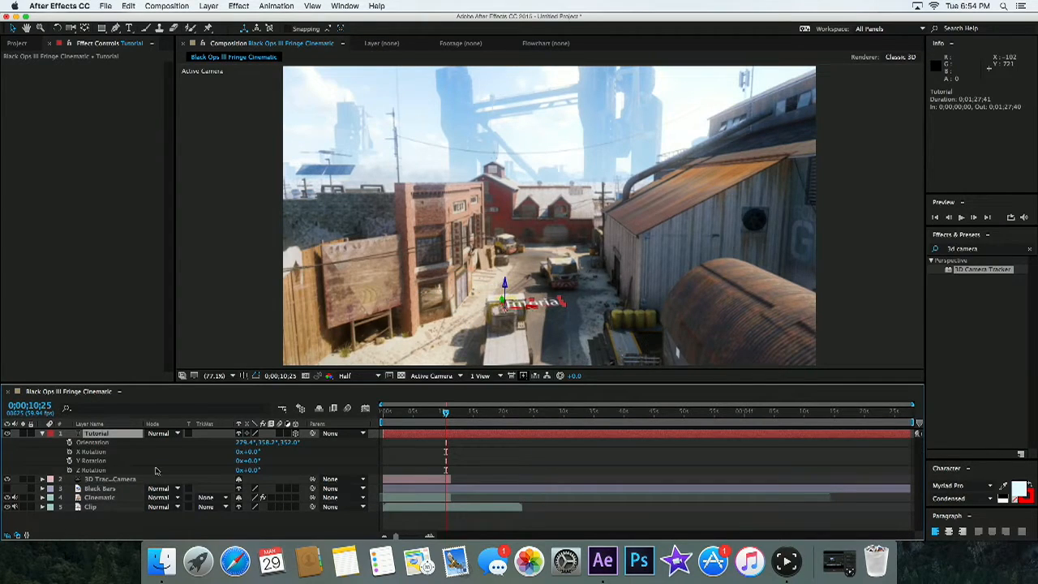
drag(248, 470, 293, 480)
key(super+z)
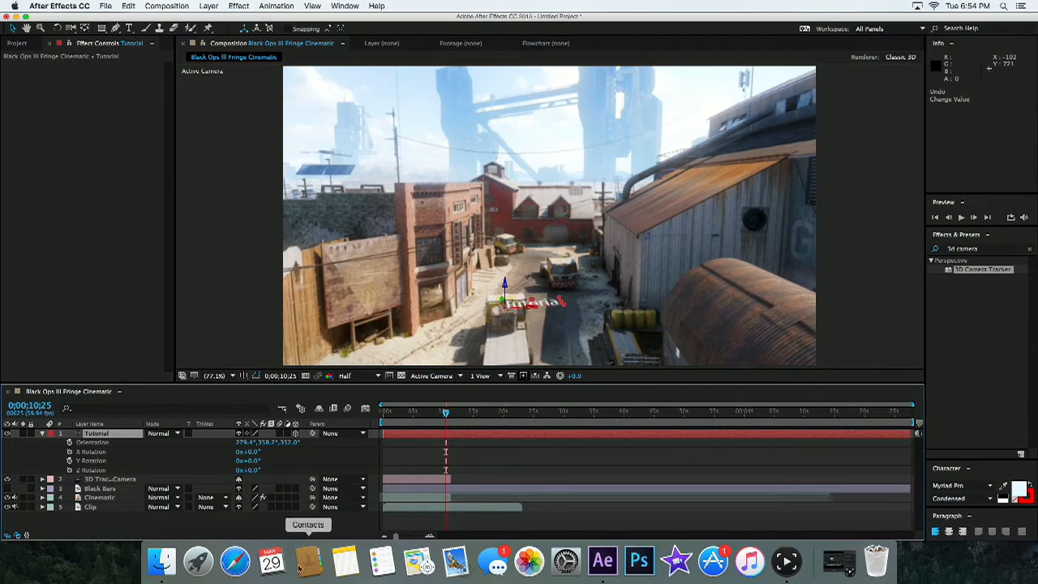
drag(248, 461, 262, 466)
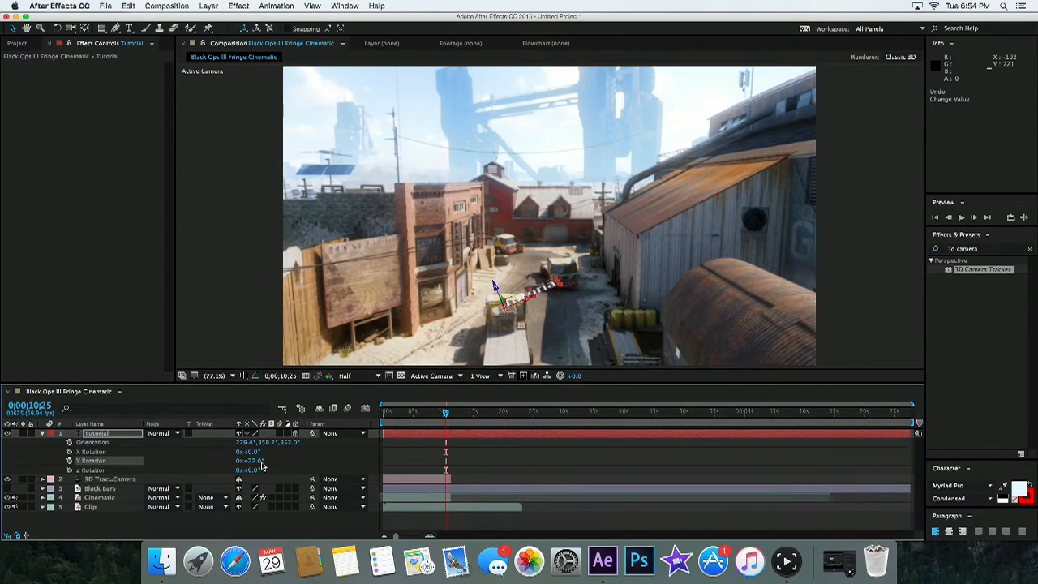
key(super+z)
drag(257, 451, 324, 475)
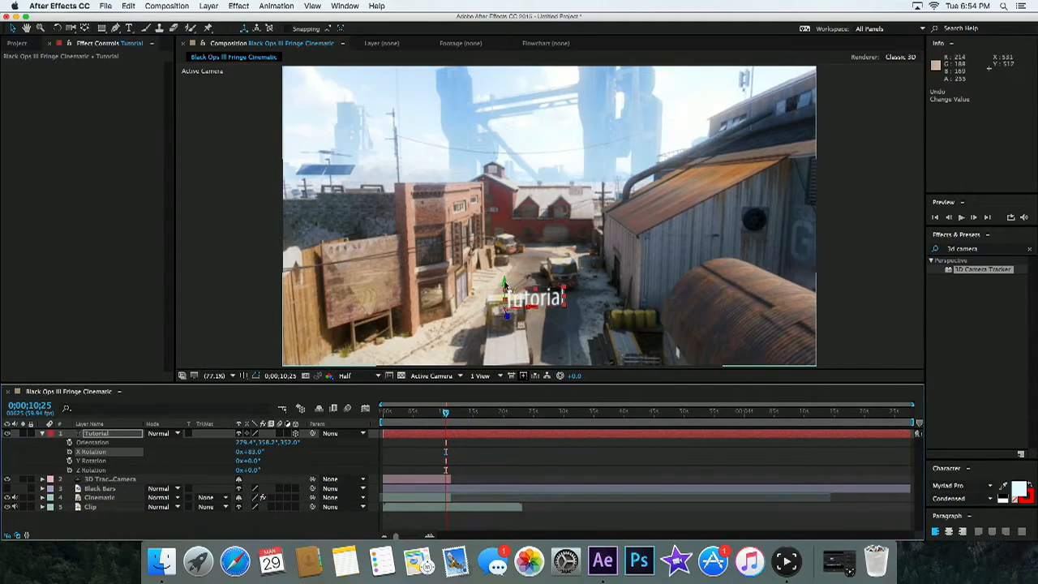
- Scale the Tutorial text to about 3142% and move it above the road, to position about -2543.0, 1634.3, 8396.4
click(506, 278)
drag(505, 278, 556, 266)
scroll(529, 268, up, 3)
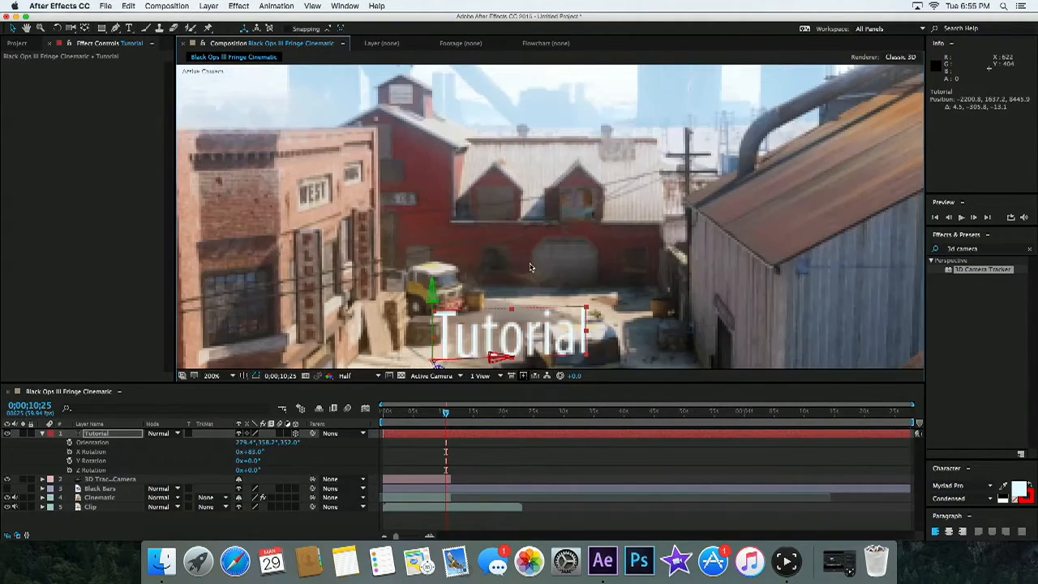
scroll(560, 317, down, 4)
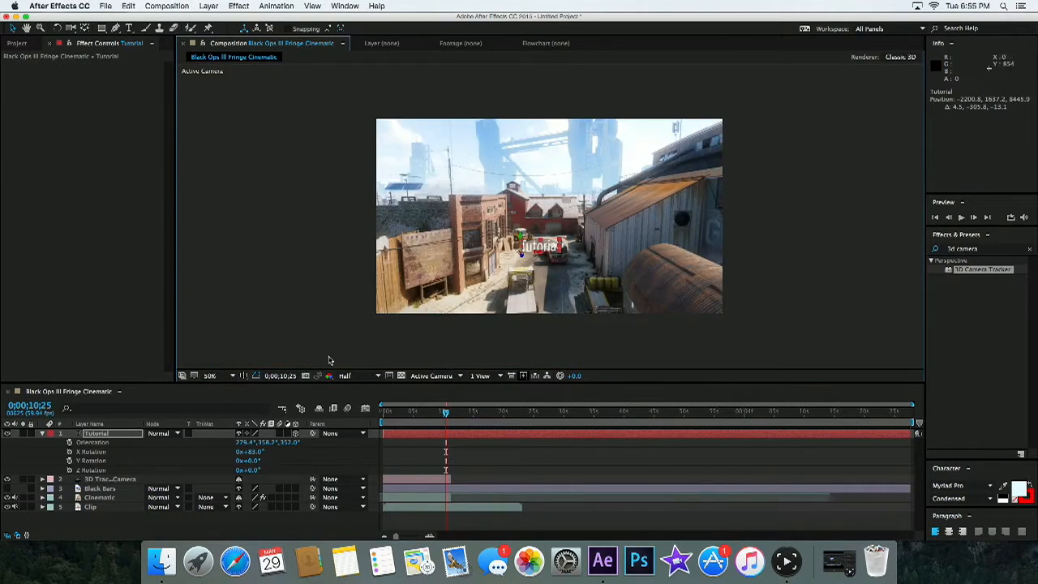
scroll(562, 257, up, 2)
drag(565, 254, 601, 237)
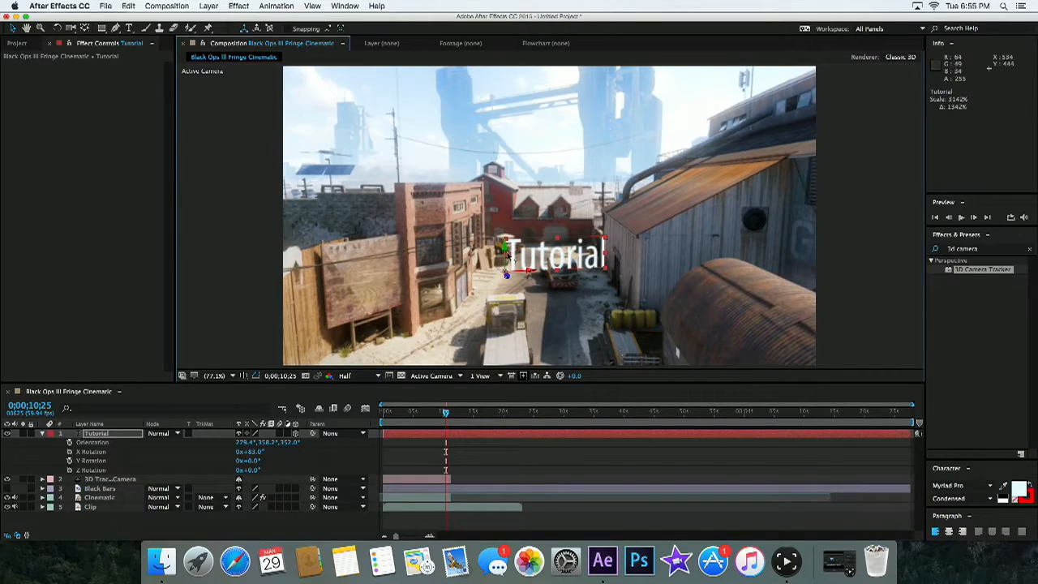
drag(527, 270, 491, 274)
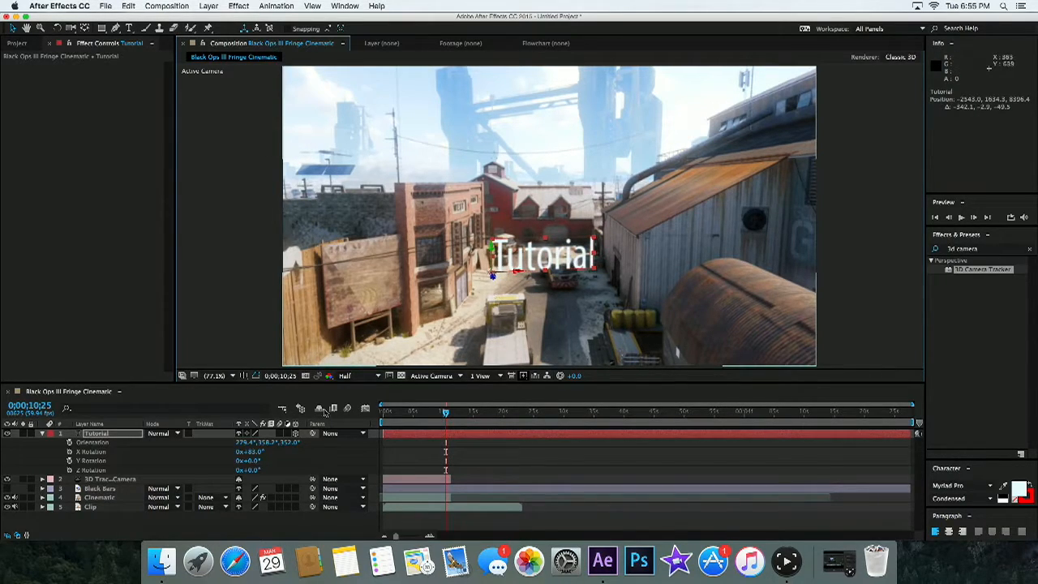
- Set the Tutorial layer's Y Rotation to 15°
drag(252, 473, 247, 473)
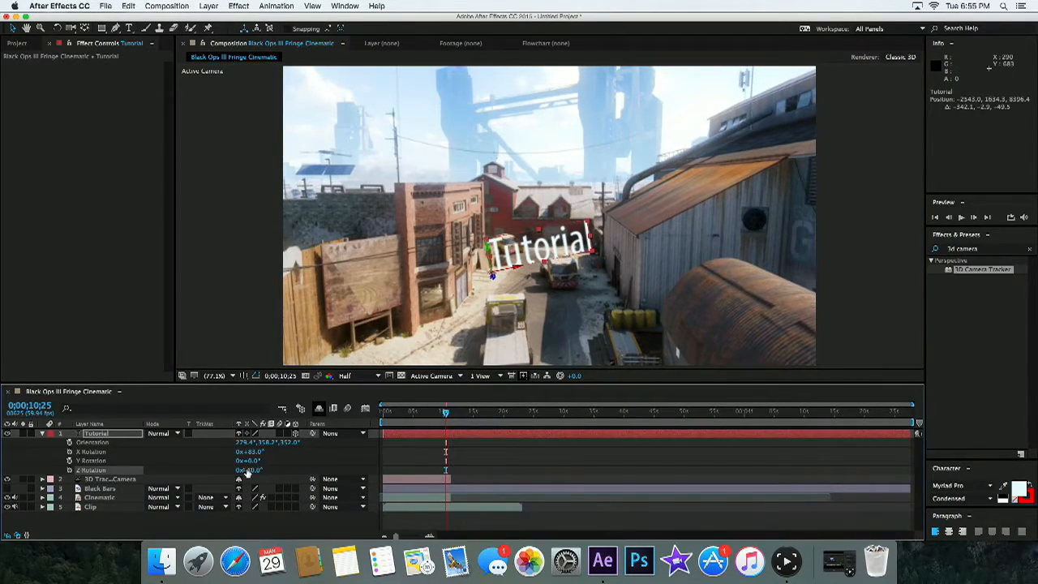
key(super+z)
drag(248, 460, 264, 468)
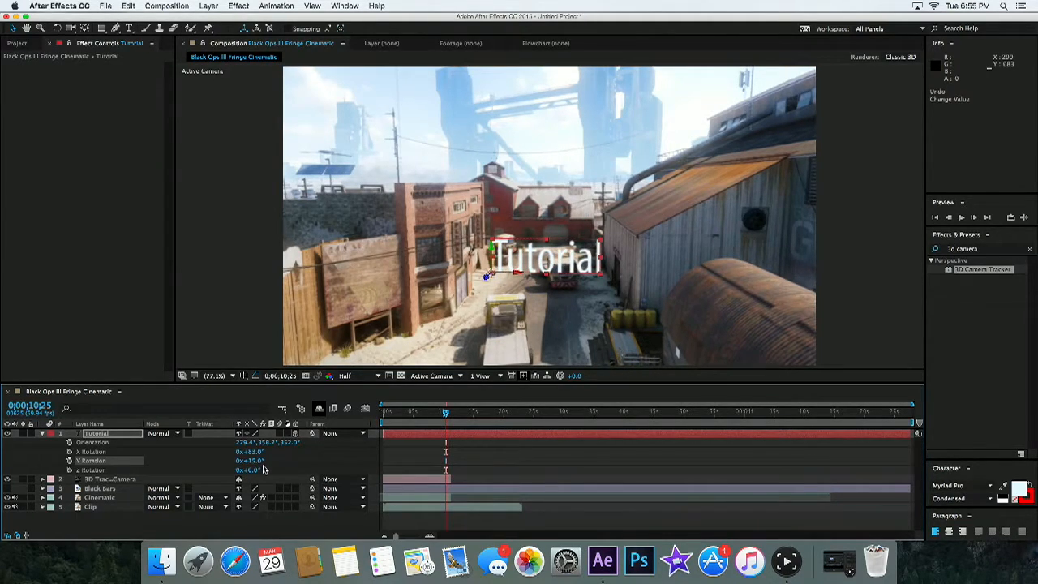
- Raise the Tutorial text to position about -2542.3, 1591.5, 8394.5 and trim its layer to end at 0;00;11;18, the cinematic's final frame
drag(492, 248, 493, 244)
drag(428, 414, 451, 414)
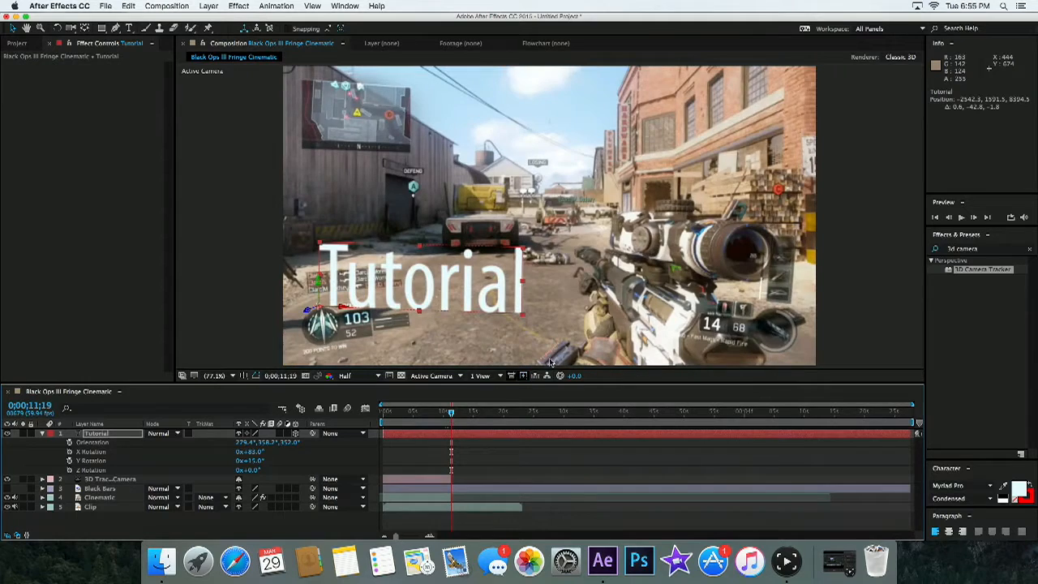
click(961, 217)
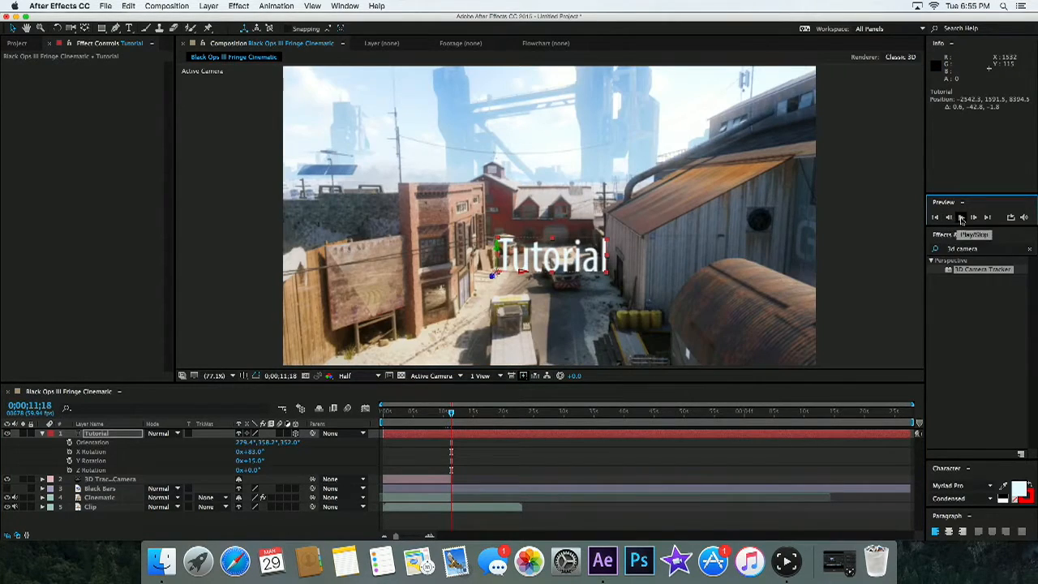
click(973, 219)
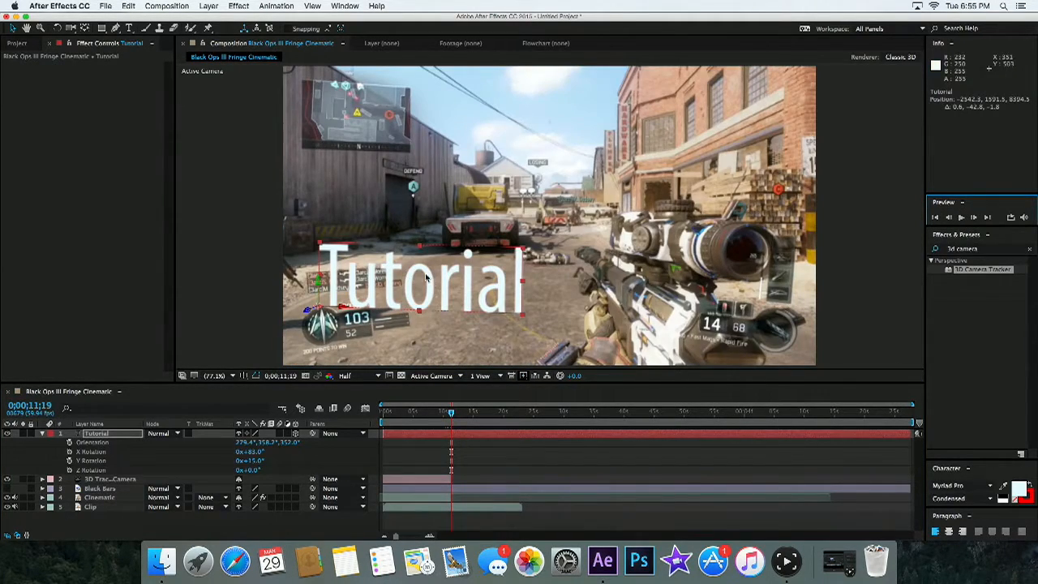
click(949, 217)
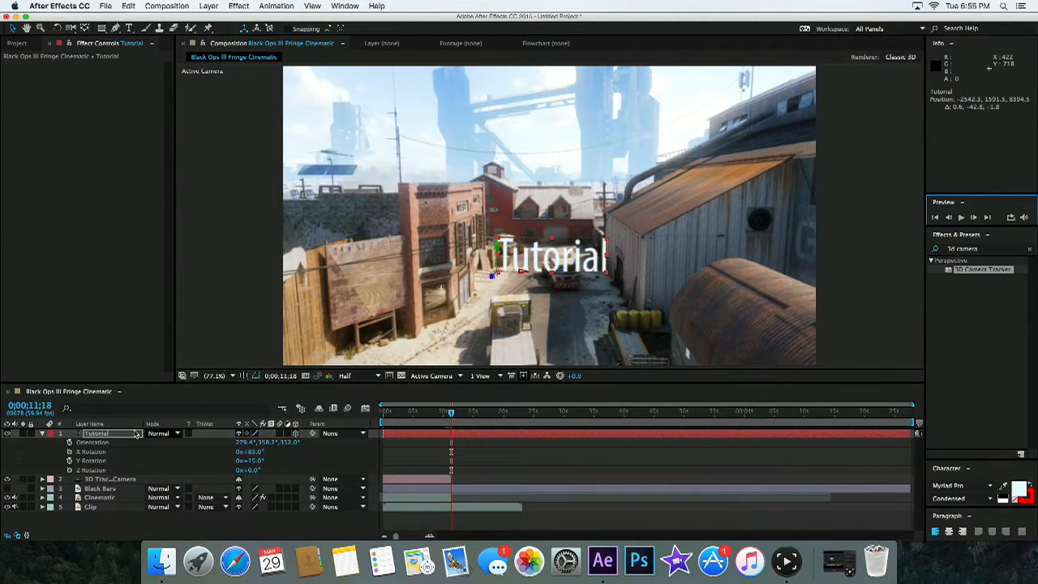
click(93, 434)
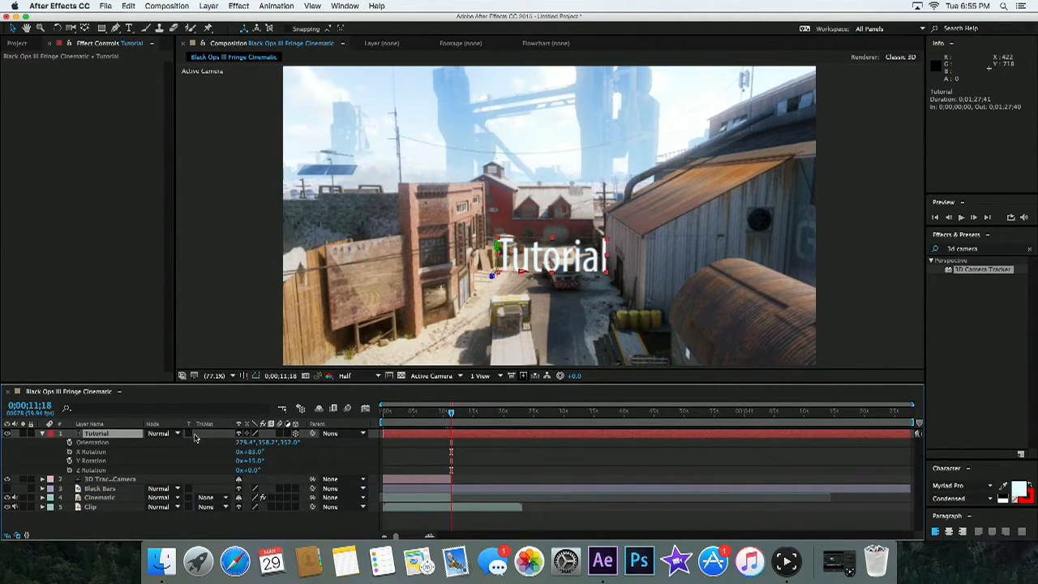
key(alt+bracketright)
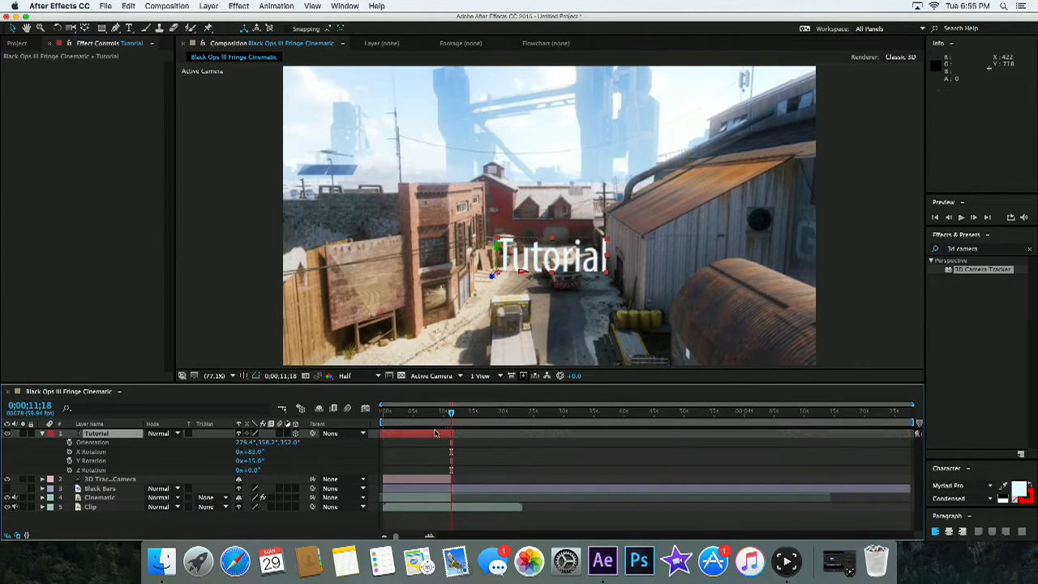
- Turn the Black Bars layer's visibility back on and return to about 0;00;01;32 in the composition
mouse_move(452, 414)
mouse_down()
mouse_move(441, 415)
mouse_move(462, 413)
mouse_up()
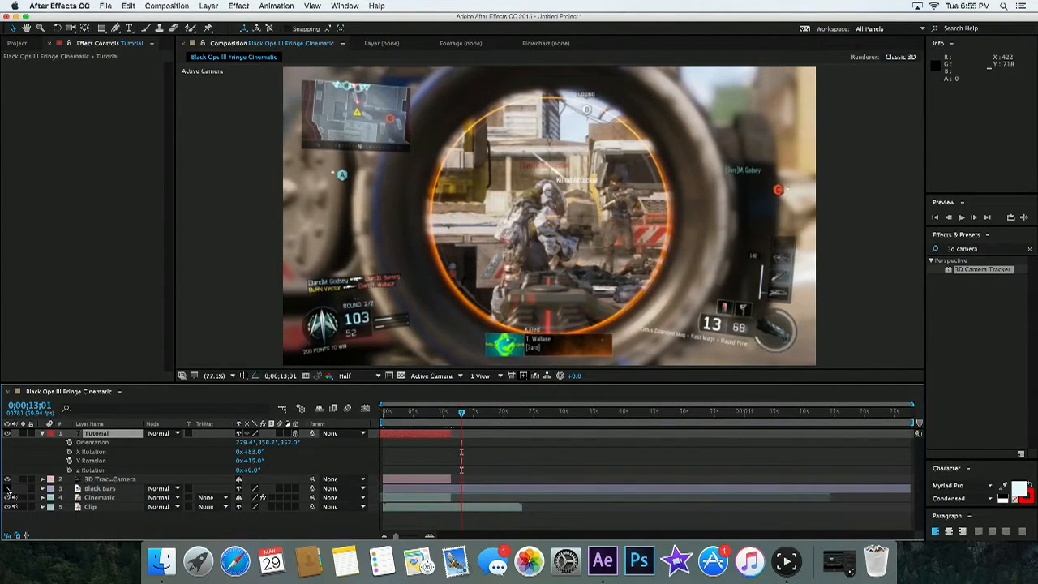
click(7, 489)
drag(461, 413, 395, 416)
- Apply the CC Light Sweep effect to the Tutorial layer and set its Direction to -11°
click(985, 248)
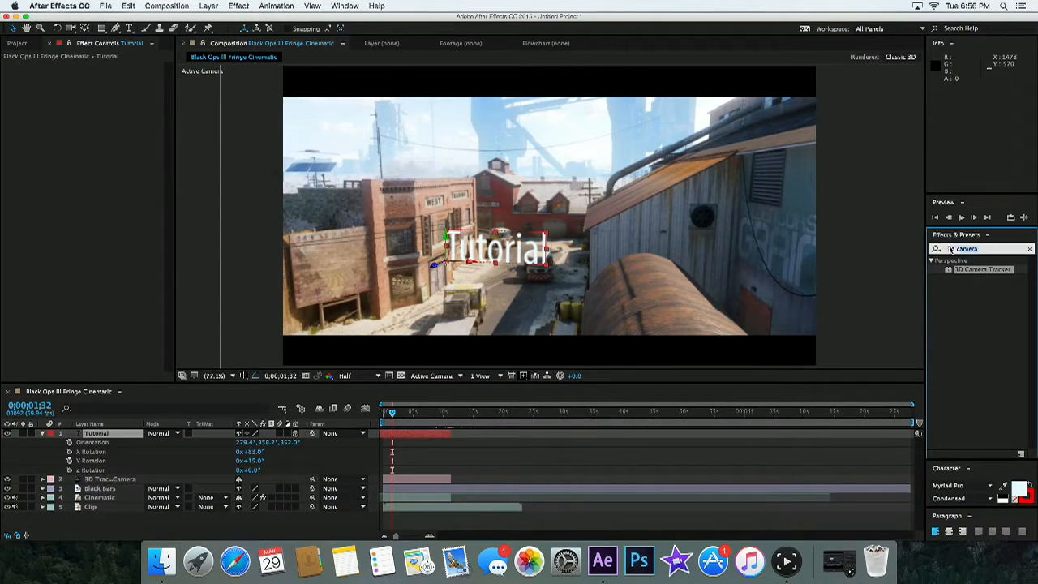
text(CC)
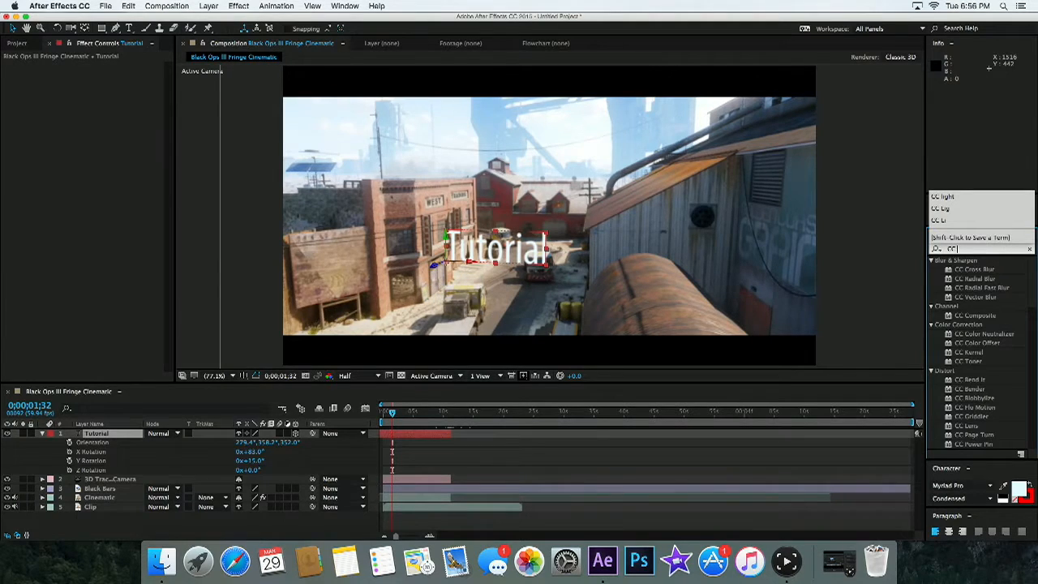
text( light)
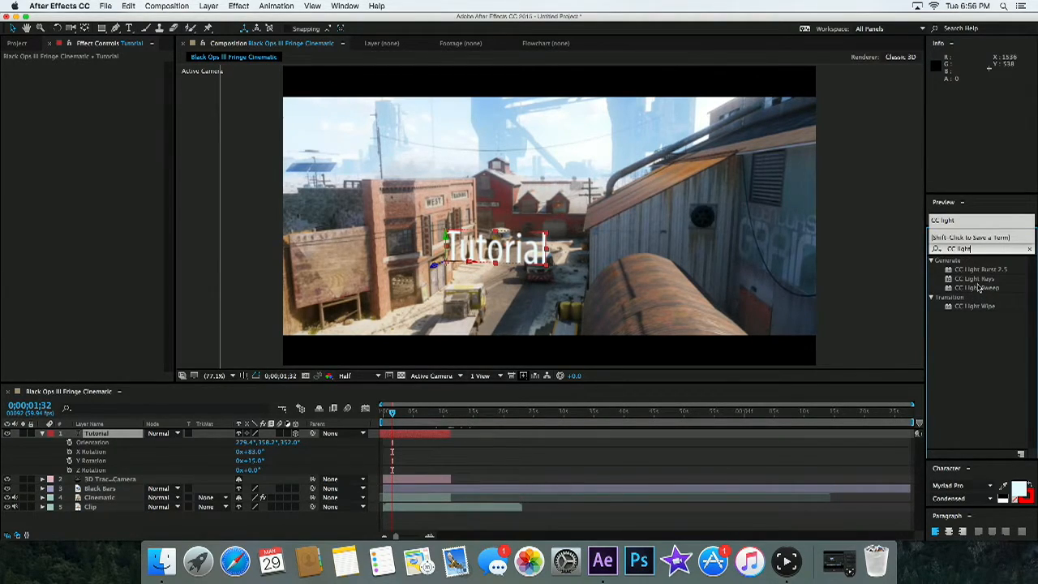
click(986, 309)
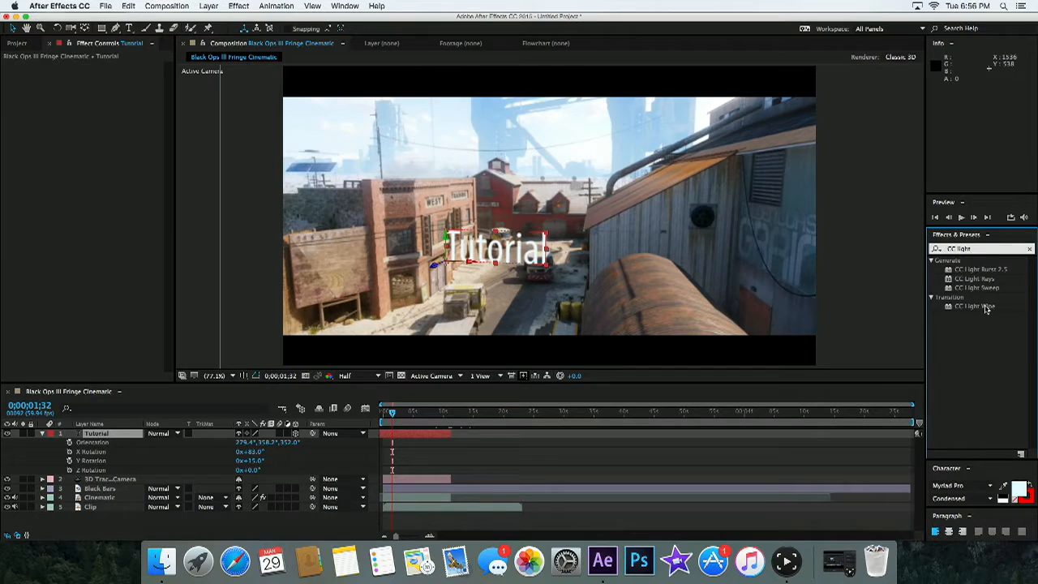
double_click(977, 288)
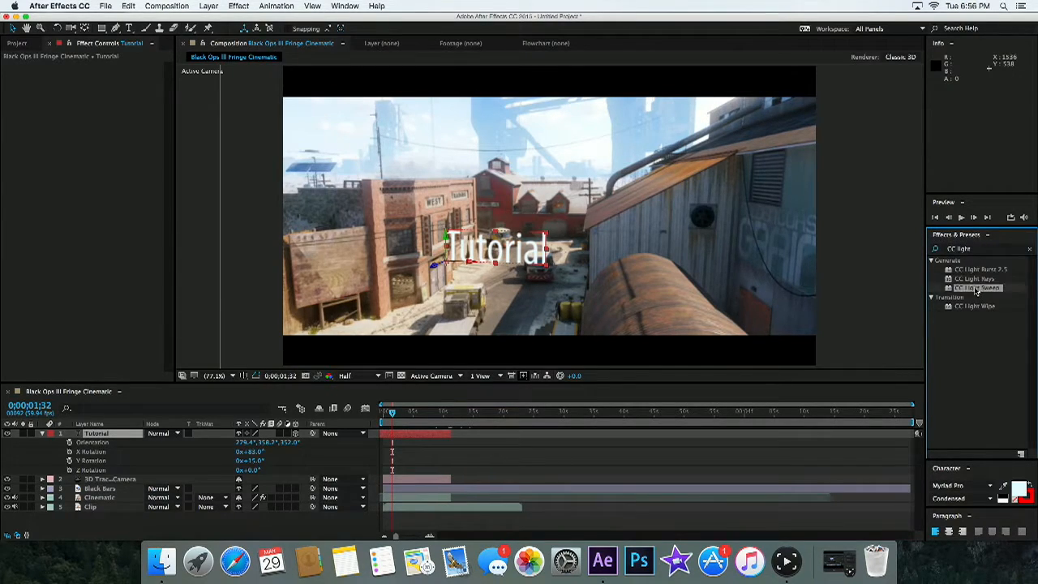
drag(103, 94, 103, 94)
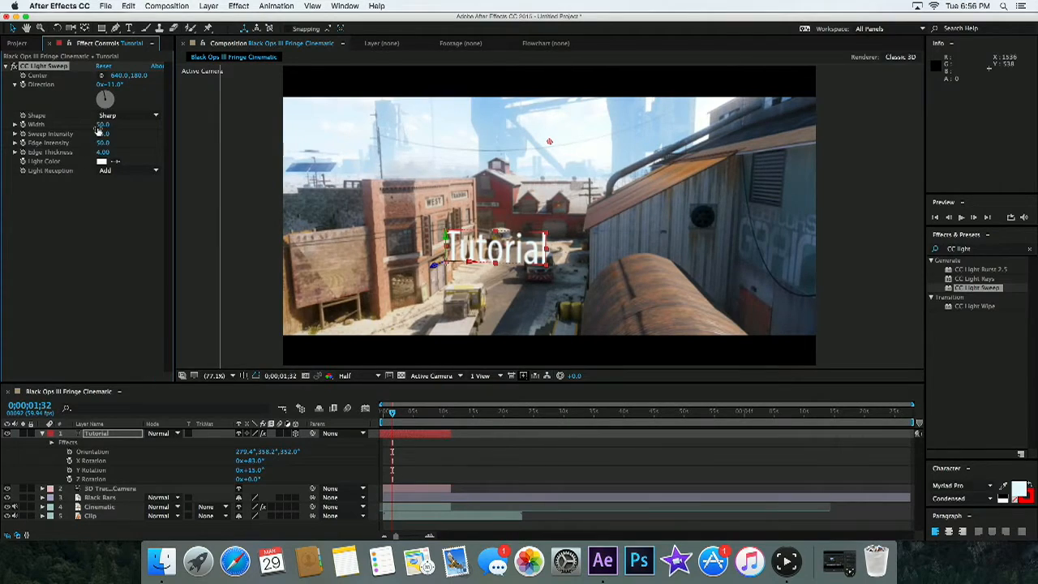
- Hide the Clip and Cinematic layers so the Tutorial text stands alone against black
scroll(393, 224, up, 1)
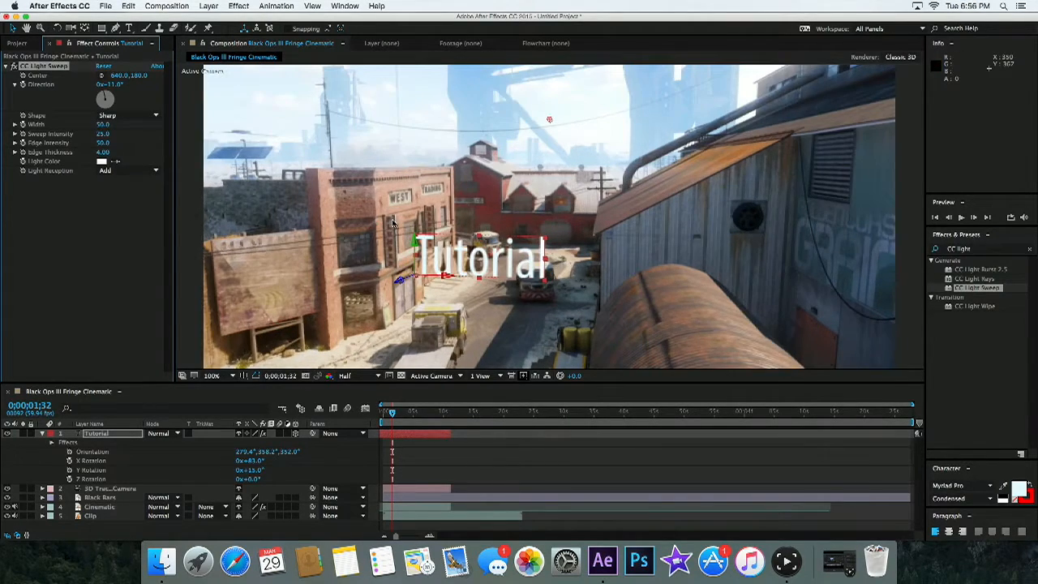
click(7, 516)
click(8, 507)
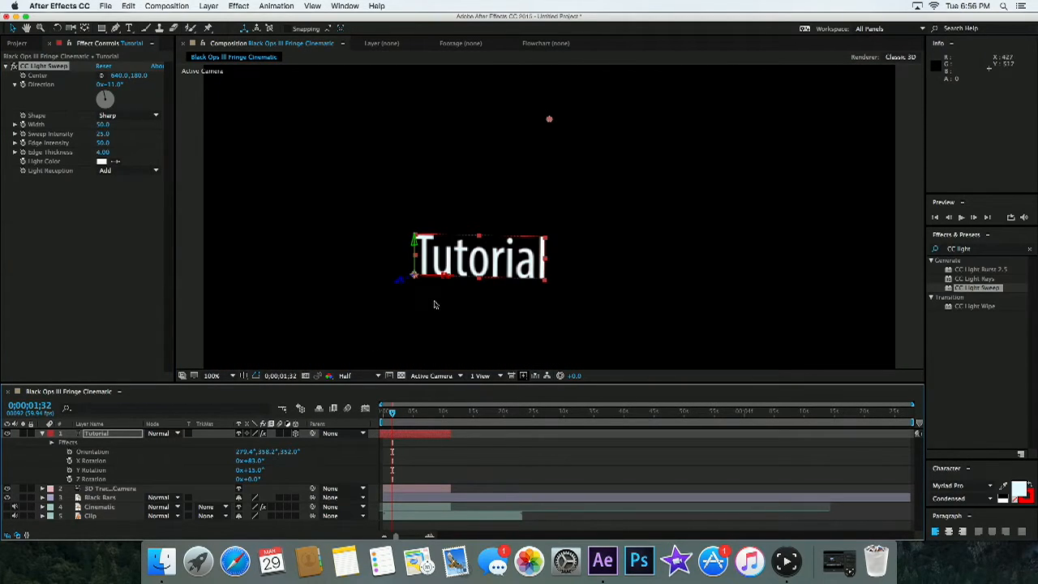
scroll(434, 304, up, 2)
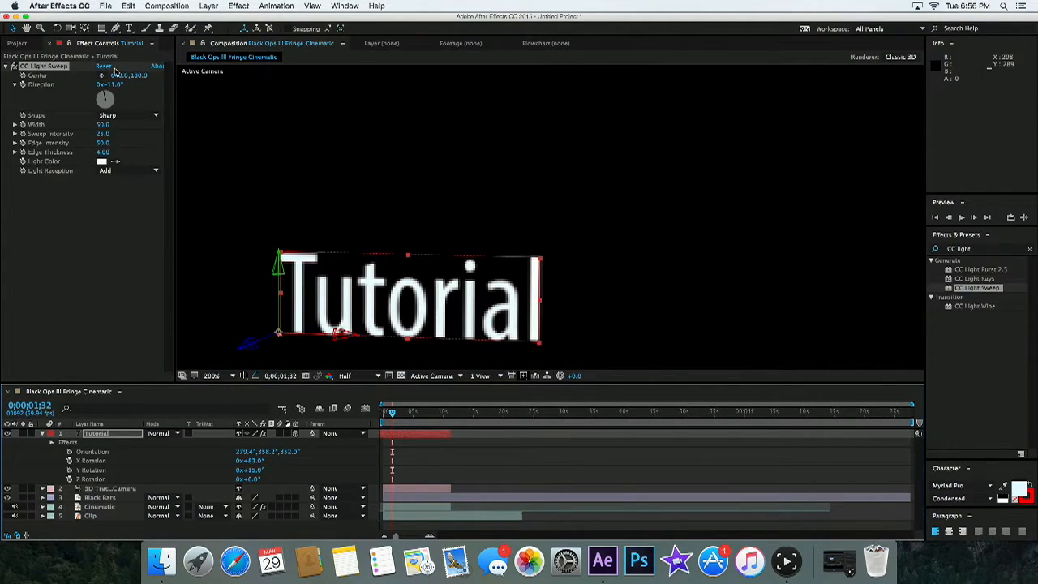
- Set the light sweep's Sweep Intensity to 500 and its Width to about 208
drag(103, 124, 24, 124)
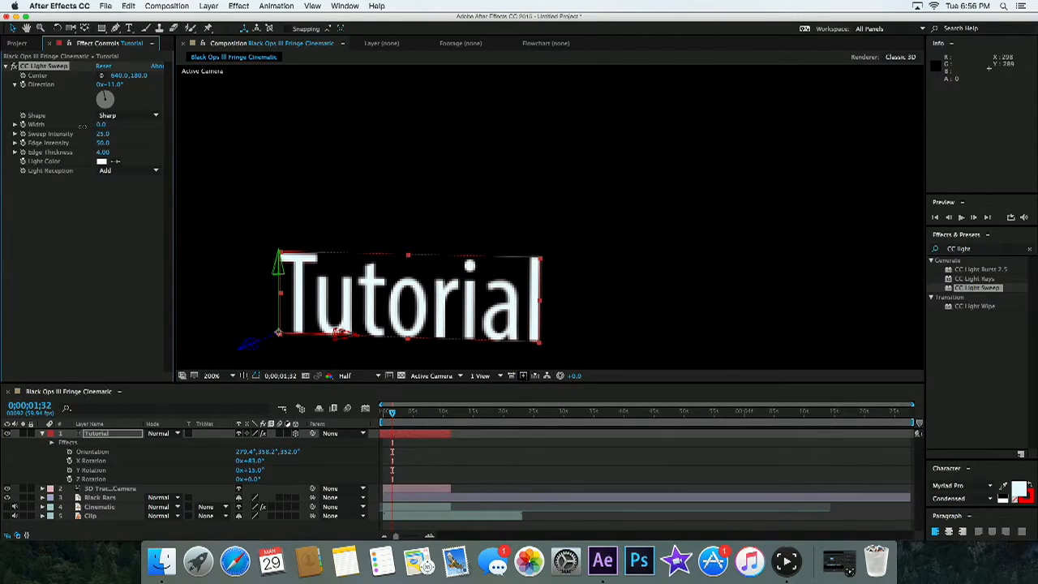
drag(128, 124, 226, 137)
drag(102, 141, 143, 154)
drag(211, 150, 231, 152)
drag(101, 128, 88, 128)
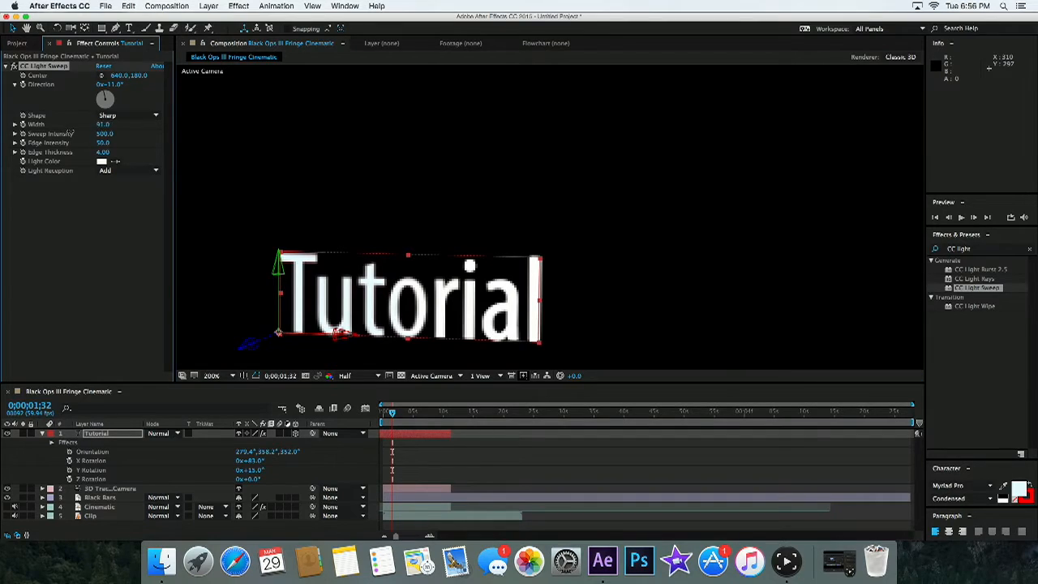
drag(112, 126, 136, 128)
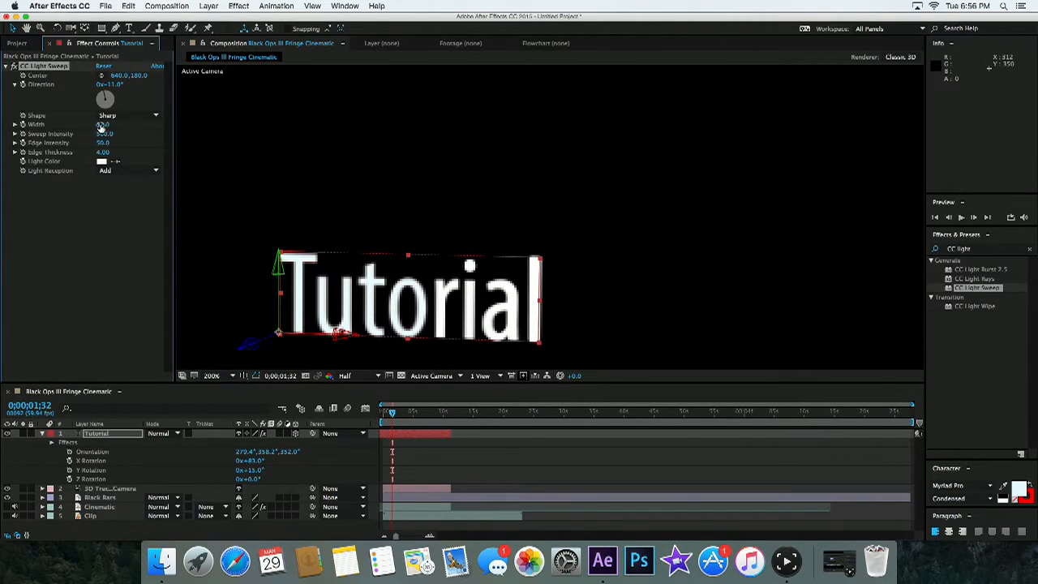
drag(100, 126, 153, 172)
drag(103, 124, 354, 162)
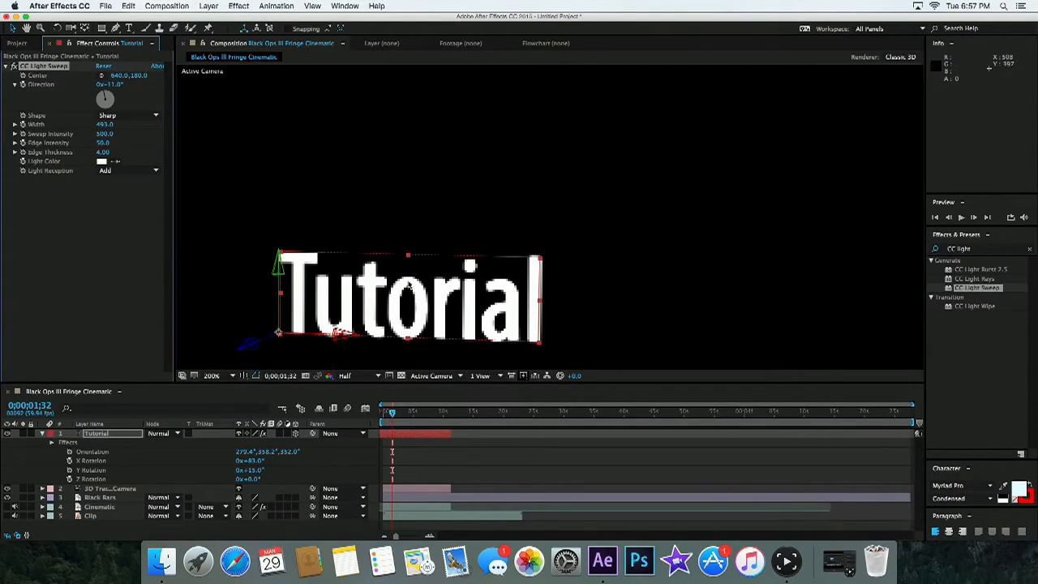
drag(102, 126, 79, 130)
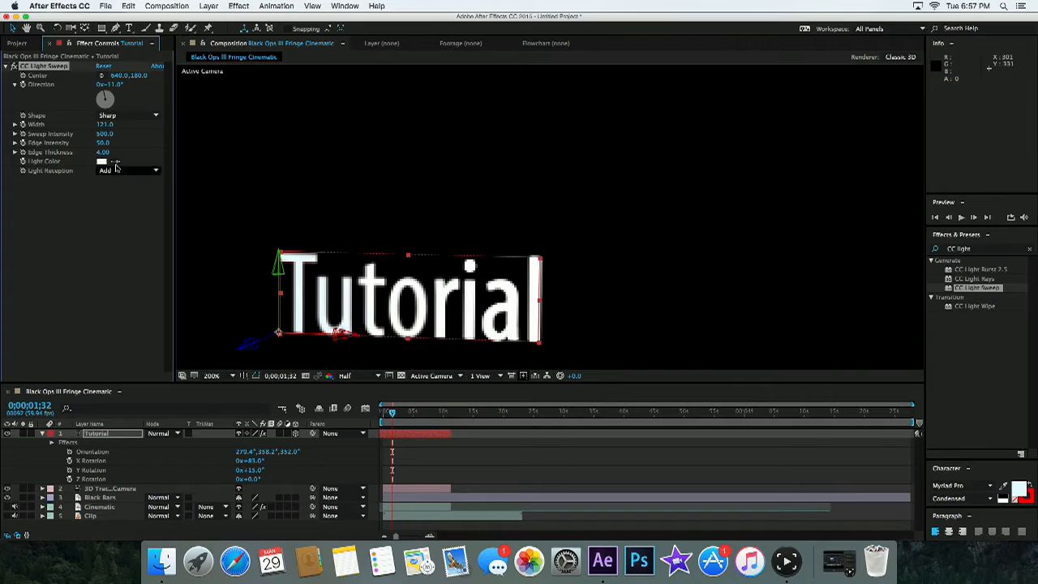
drag(103, 127, 194, 145)
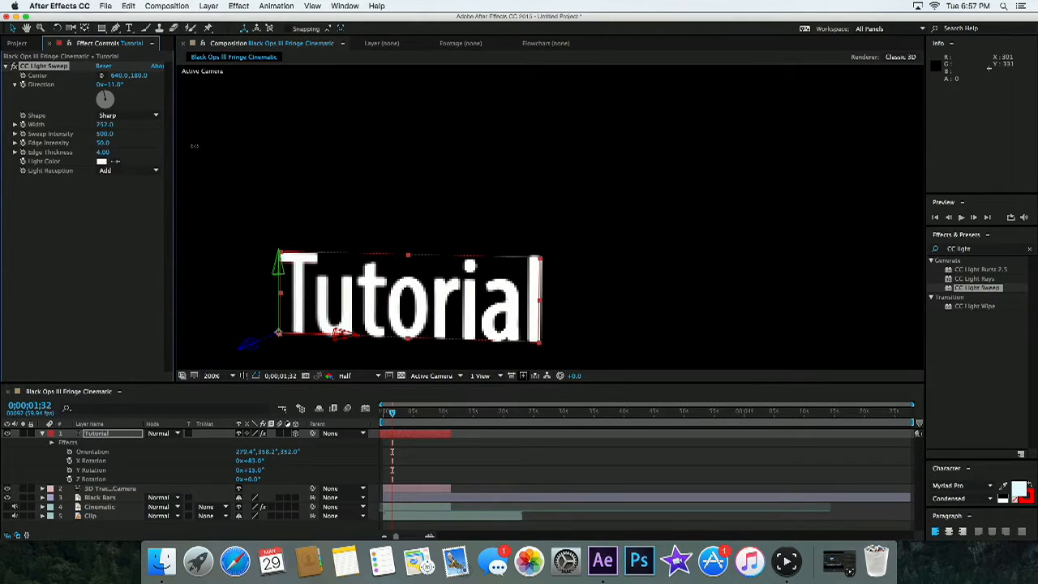
- Show the Cinematic layer again and check the brightened text over the footage at about 0;00;08;05
click(8, 508)
click(212, 376)
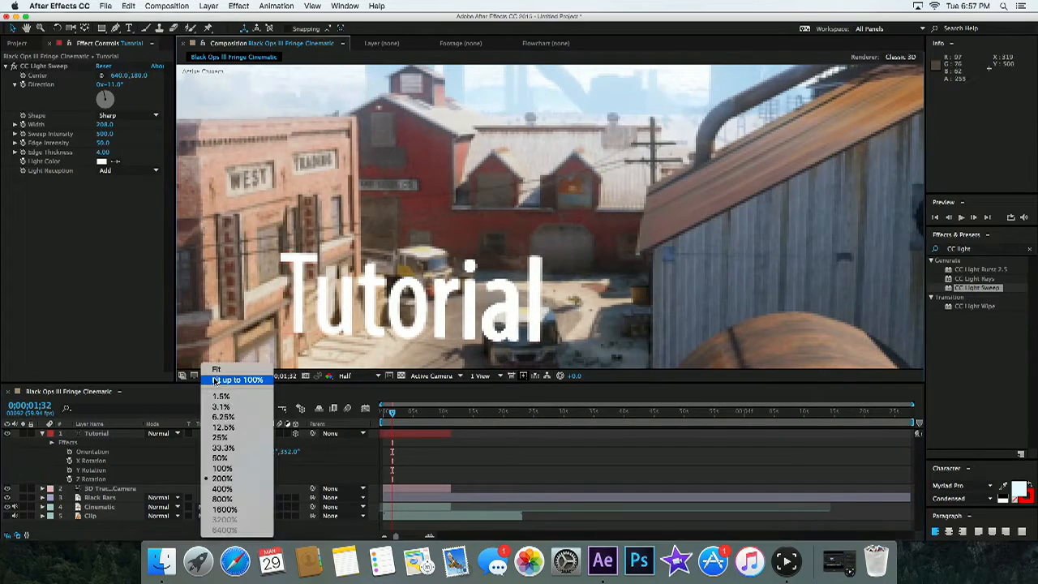
click(215, 371)
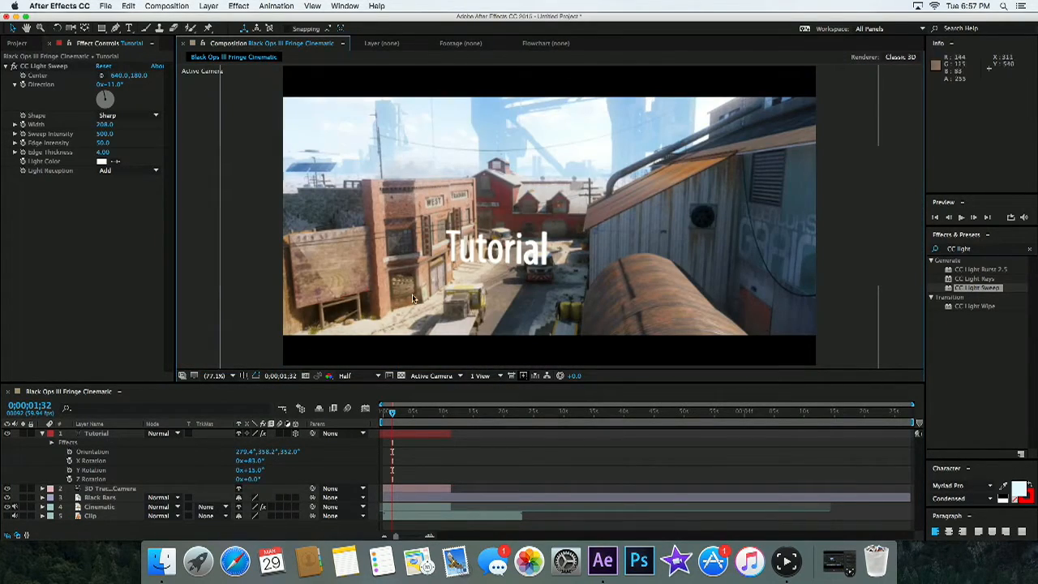
drag(392, 416, 431, 416)
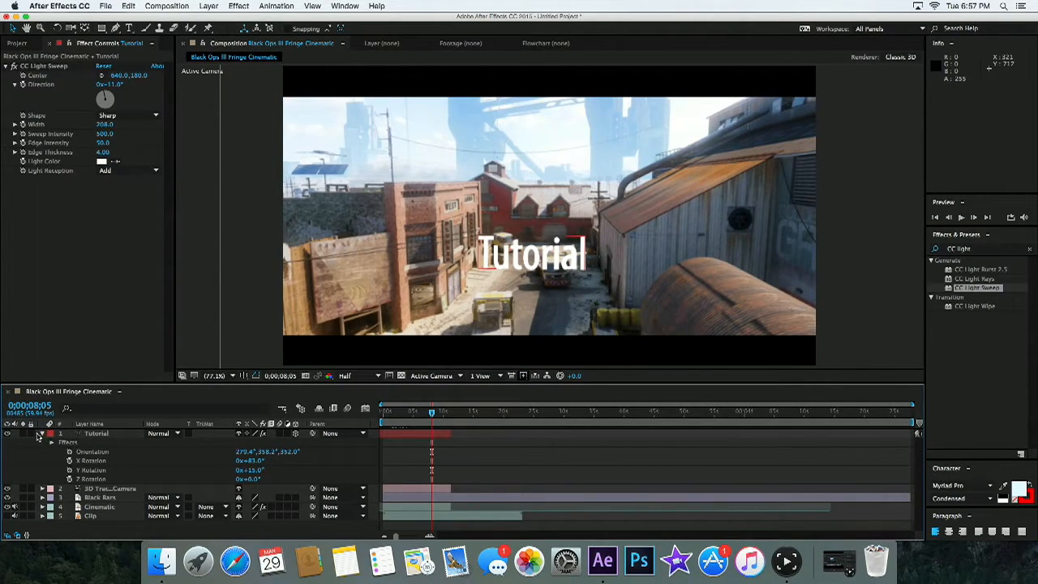
click(43, 434)
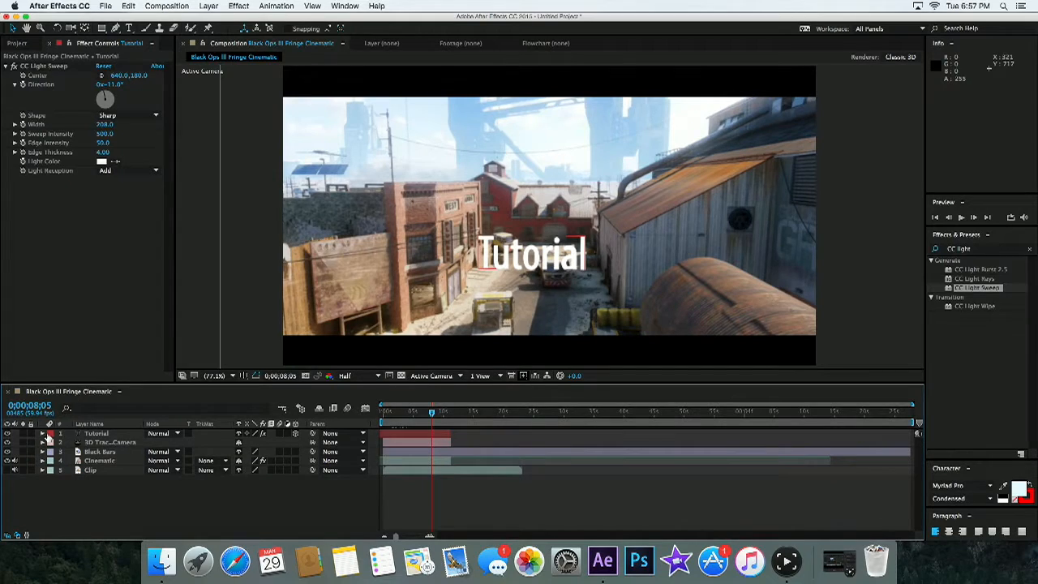
- Add the expression wiggle(1,2) to the Cinematic layer's Rotation
click(81, 435)
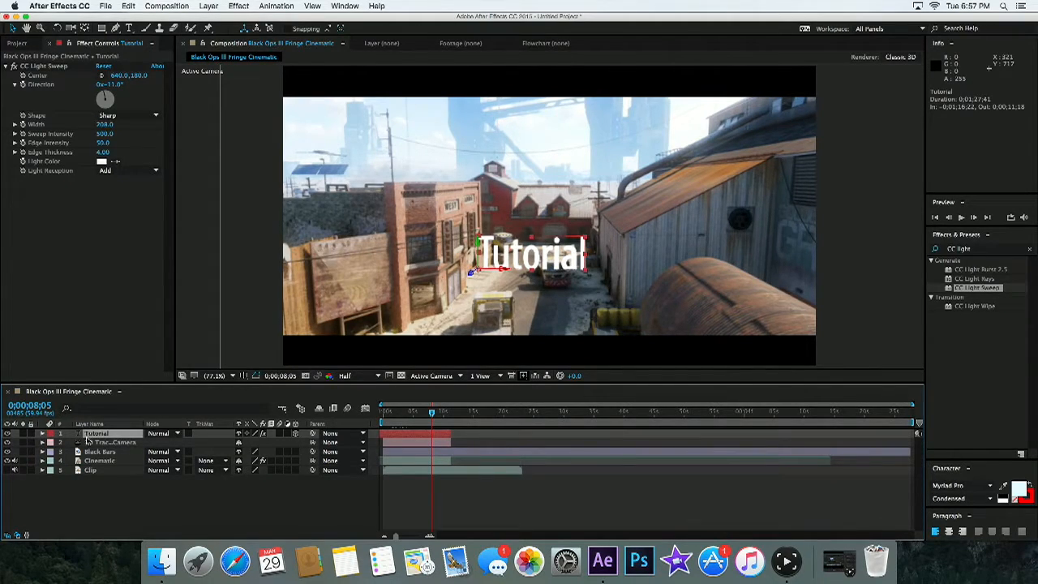
click(99, 460)
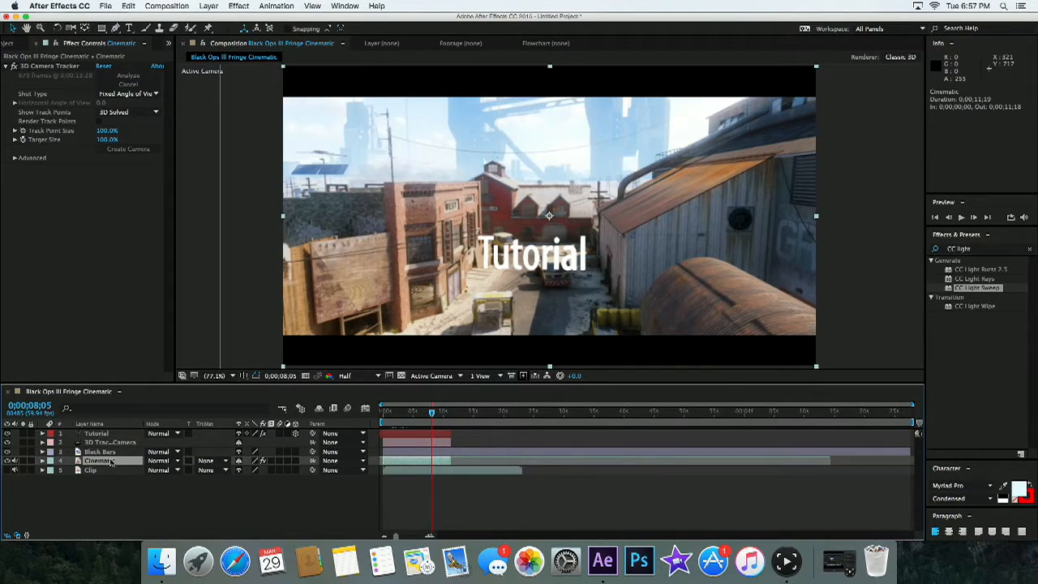
key(r)
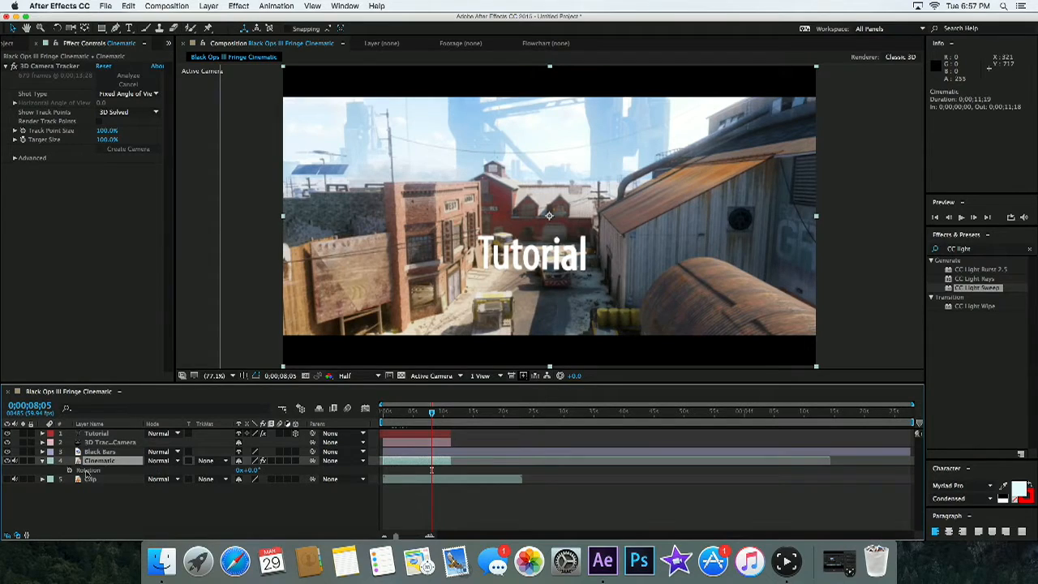
mouse_move(251, 469)
mouse_down()
mouse_move(271, 472)
mouse_move(254, 477)
mouse_up()
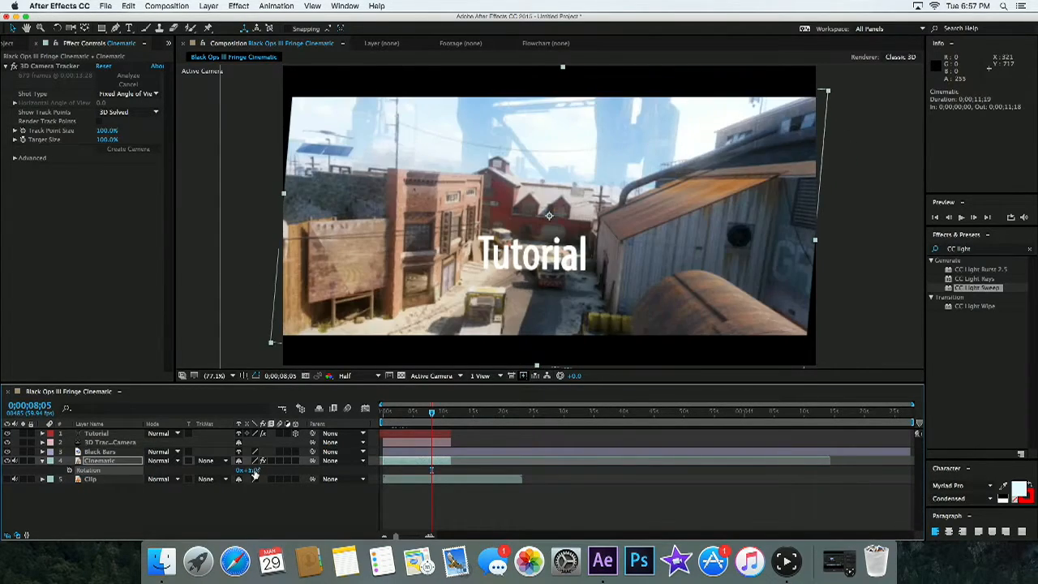
key(super+z)
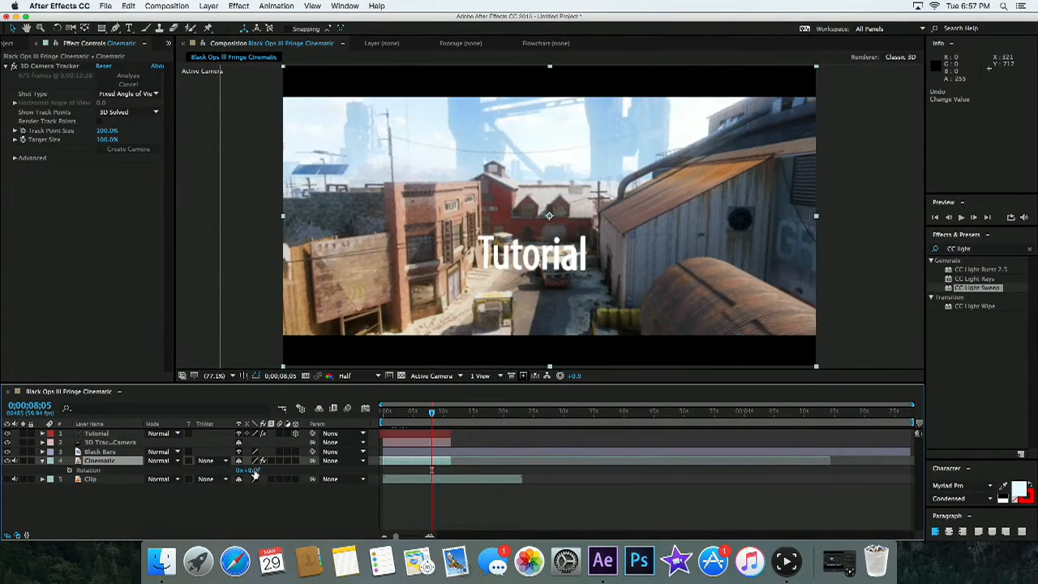
alt+click(69, 471)
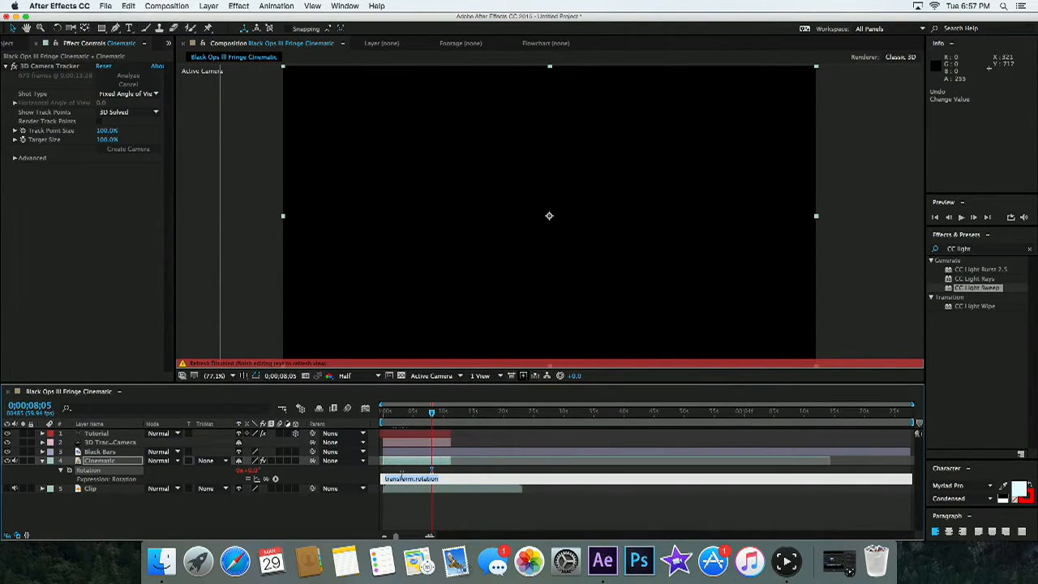
text(w)
text(ggle(1,2)
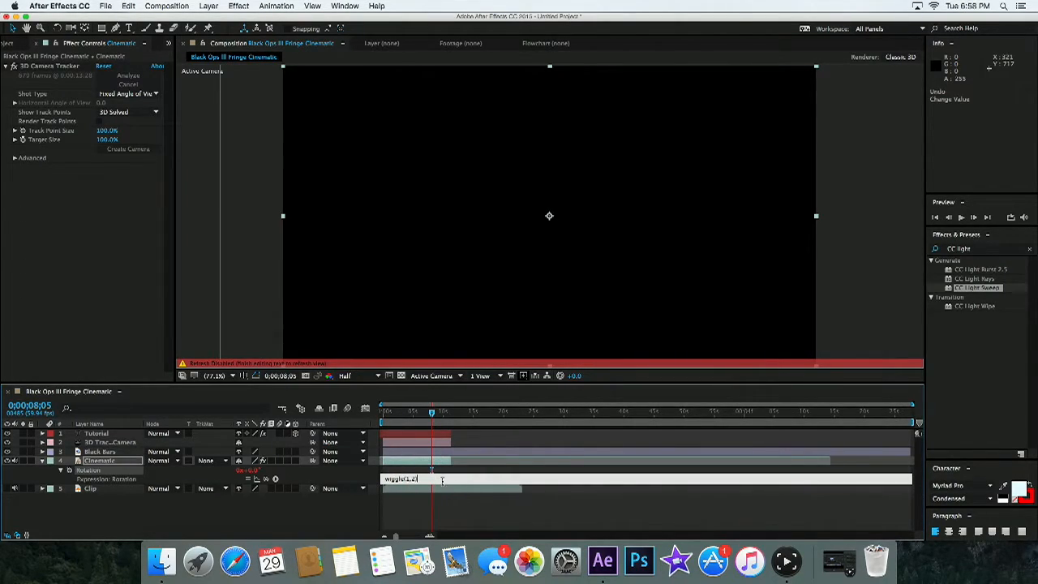
click(174, 525)
- Play back the composition from about 0;00;01;10 to check the rotation wiggle at the frame edges
drag(398, 413, 390, 413)
key(space)
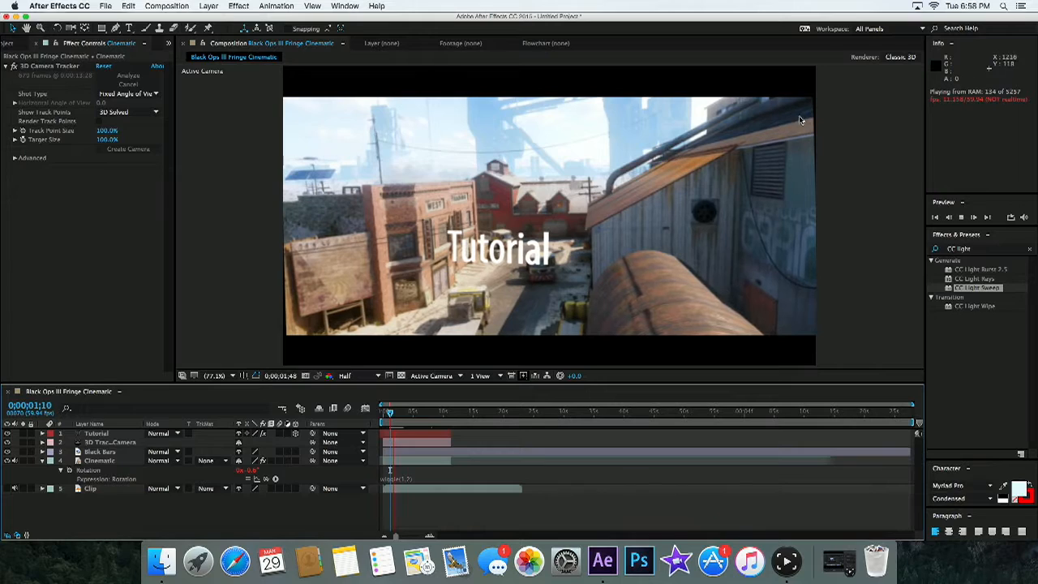
key(space)
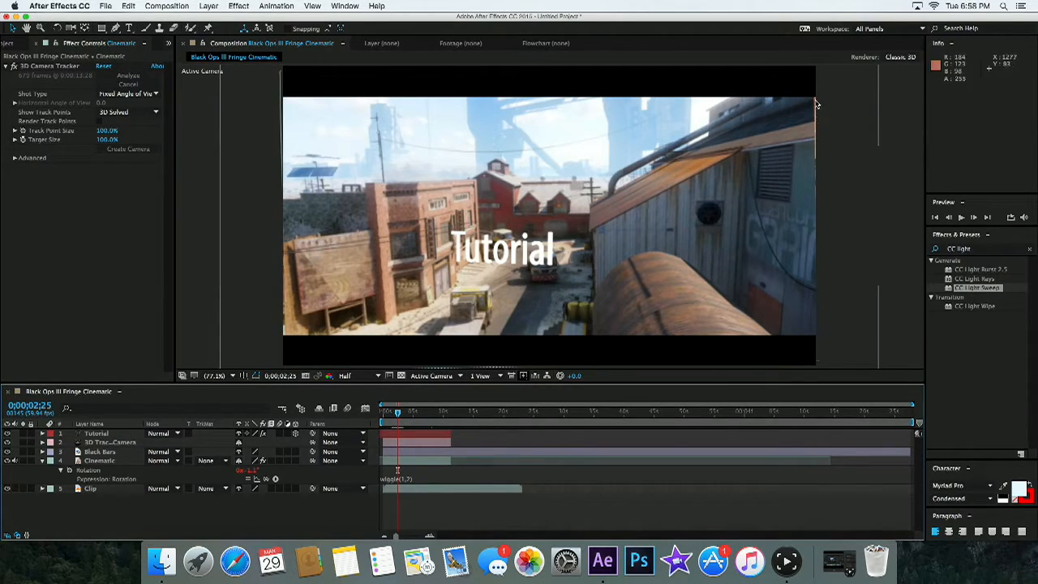
- Scale the Cinematic layer up to 102% so its wiggling edges stay outside the frame, and collapse its properties
drag(393, 413, 401, 413)
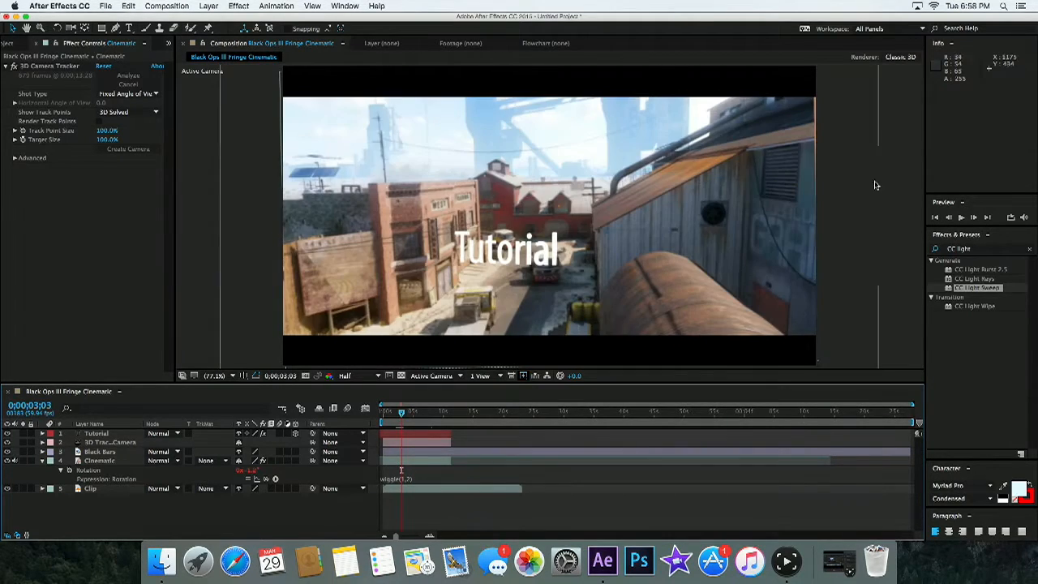
key(comma)
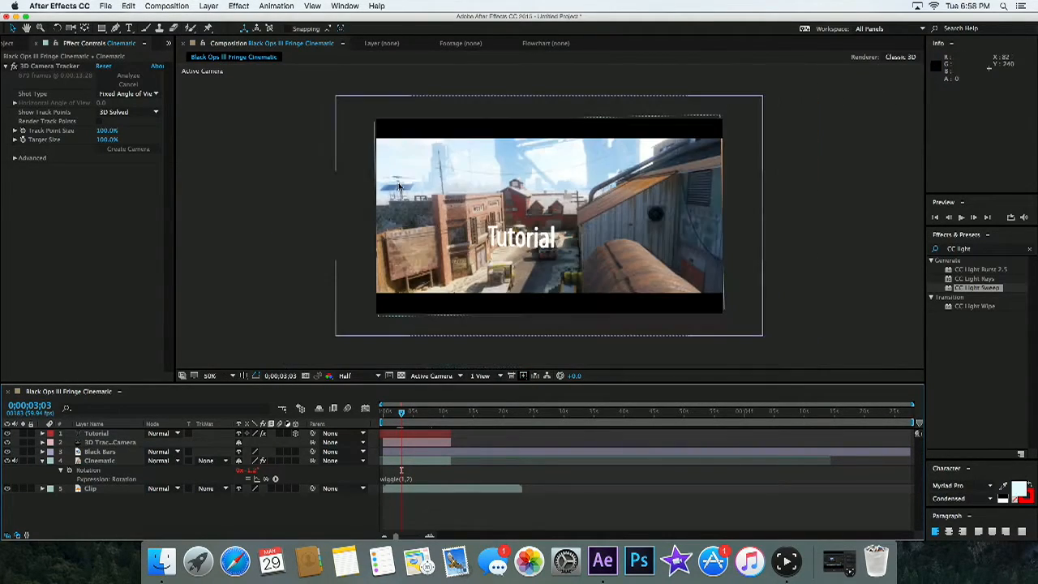
click(338, 104)
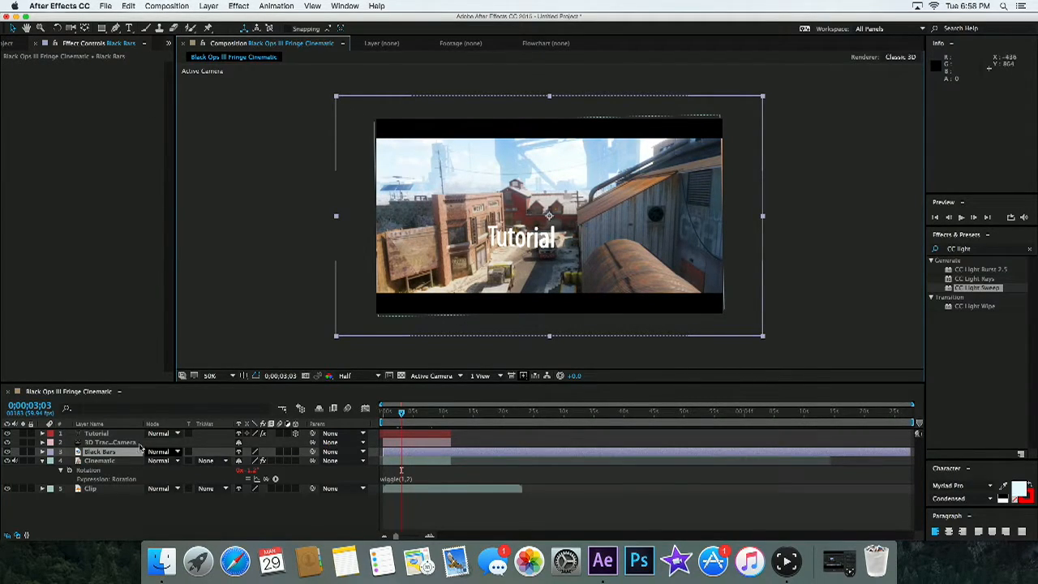
click(374, 129)
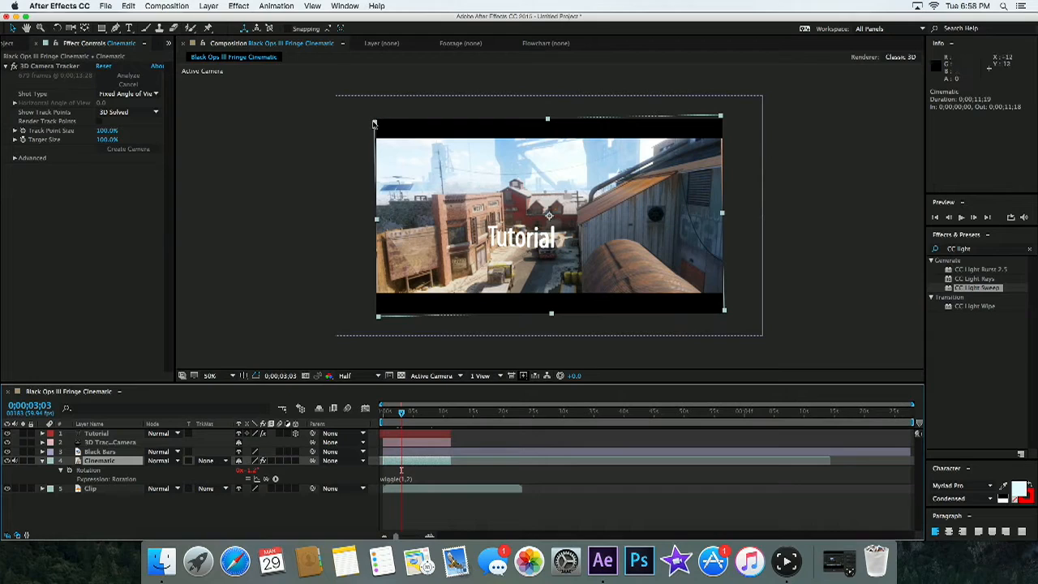
drag(375, 125, 370, 121)
mouse_move(408, 419)
mouse_down()
mouse_move(443, 421)
mouse_move(390, 423)
mouse_up()
click(213, 376)
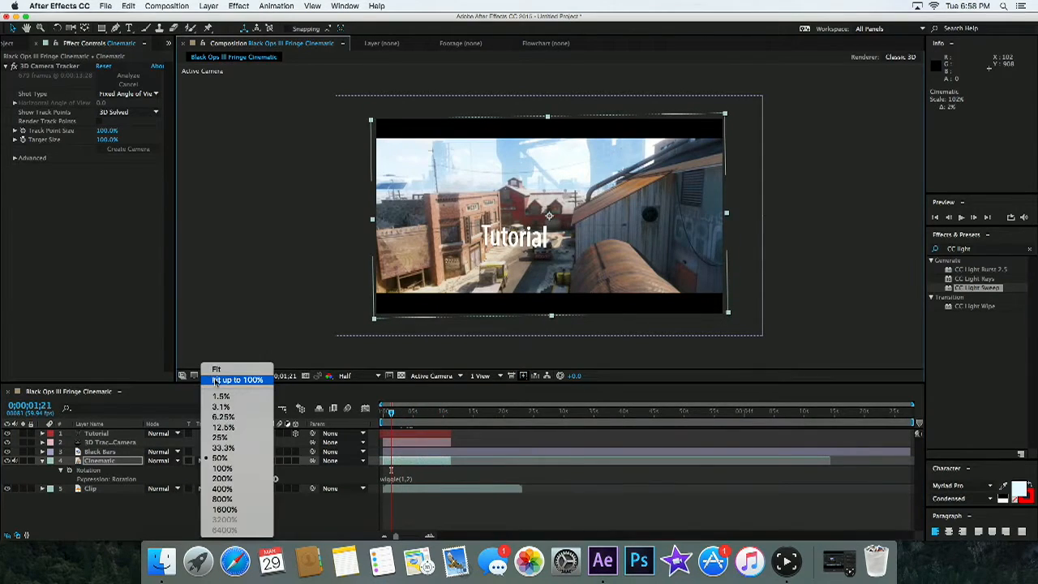
click(216, 369)
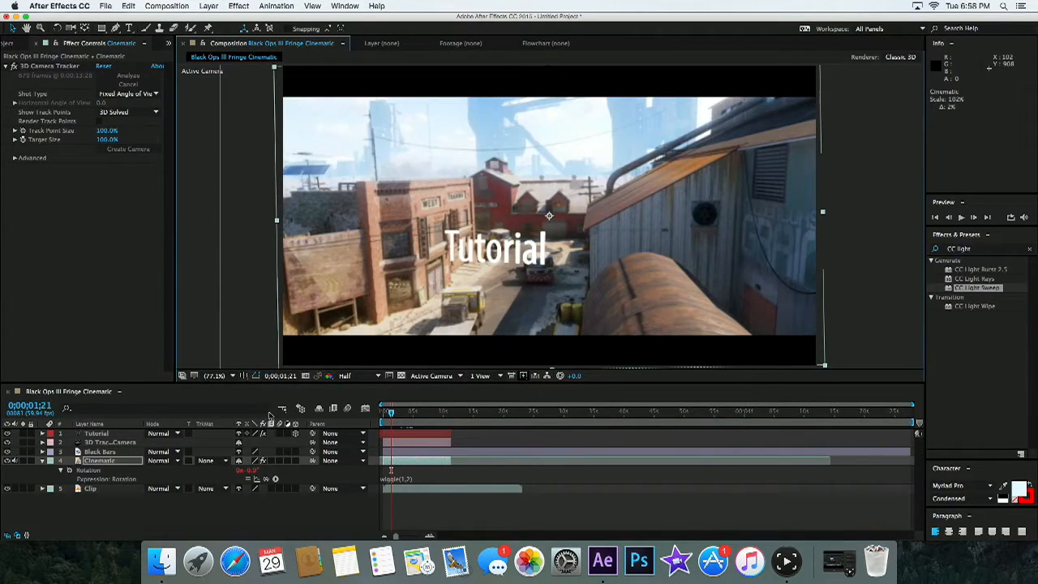
click(40, 462)
click(46, 493)
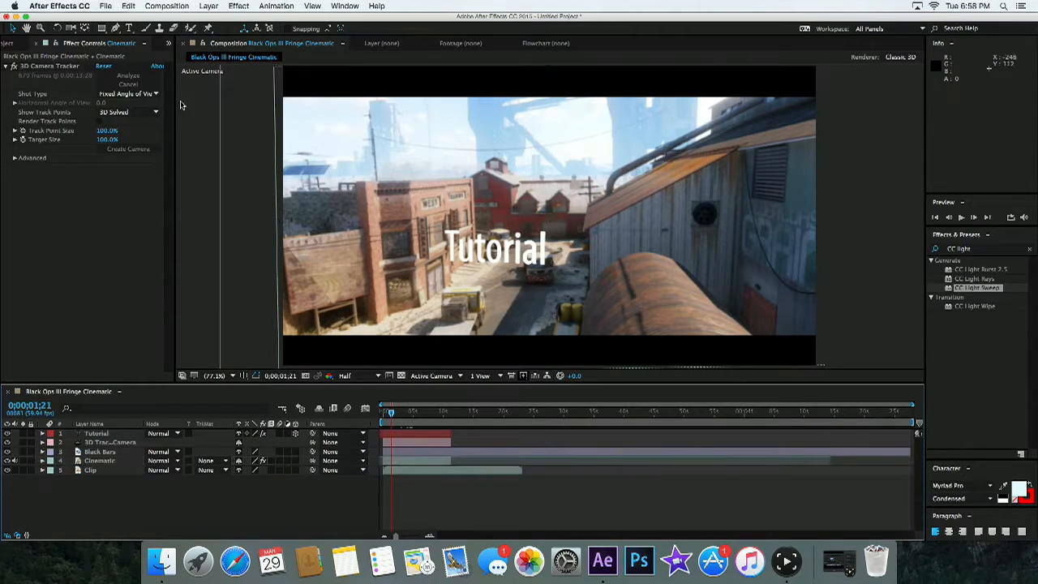
- Create an adjustment layer above all the others and name it Color Correction
click(207, 6)
mouse_move(212, 18)
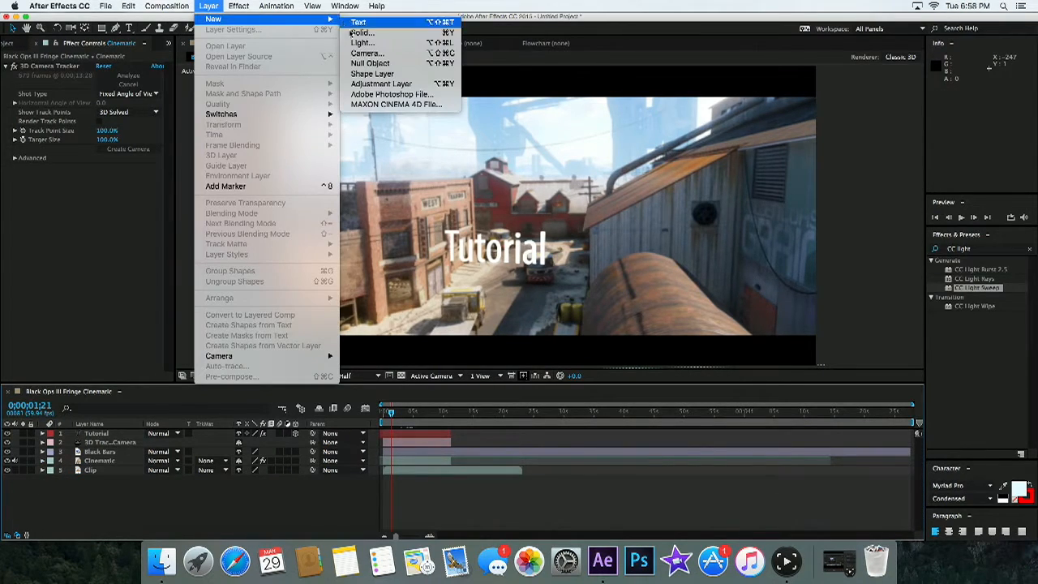
click(378, 84)
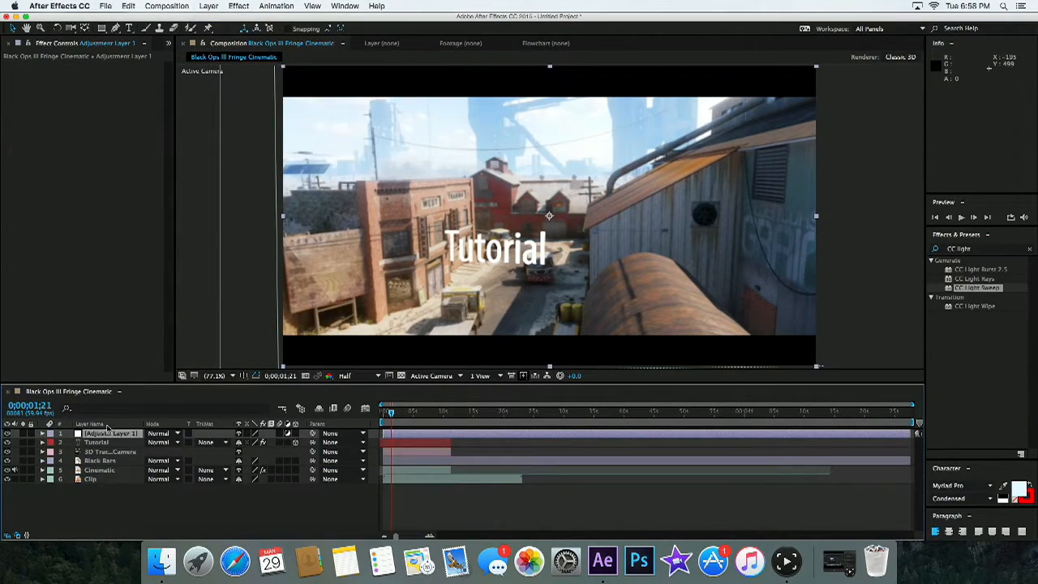
key(Return)
text(Color Correction)
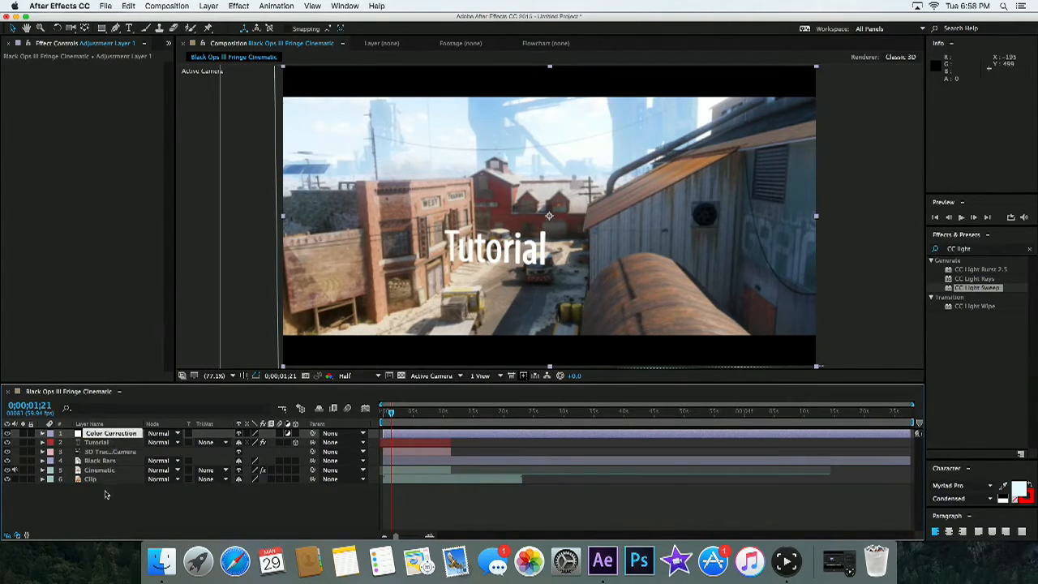
key(Return)
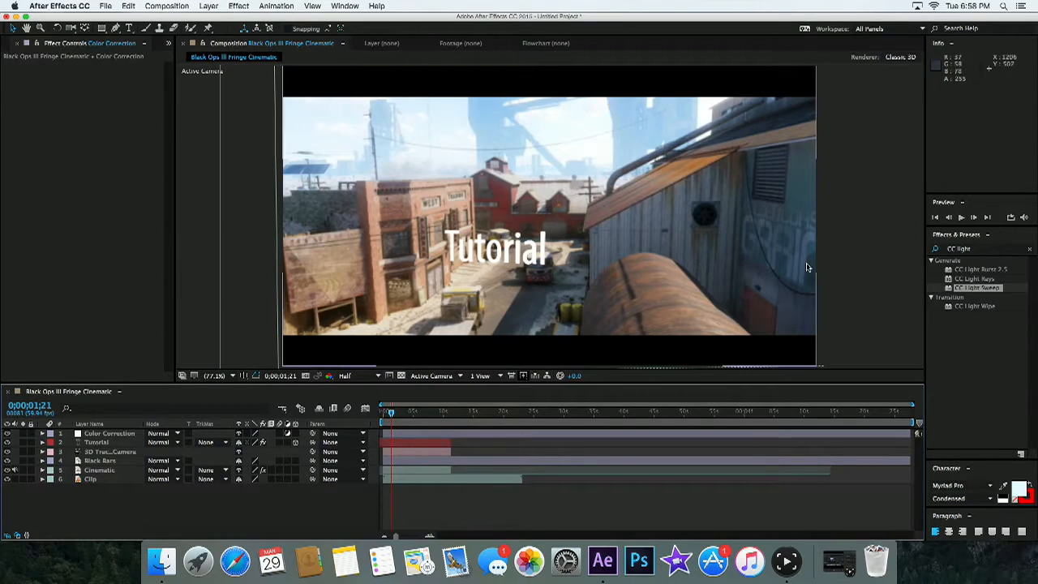
- Search the effects for "look" and apply Magic Bullet Looks to the Color Correction layer
click(977, 250)
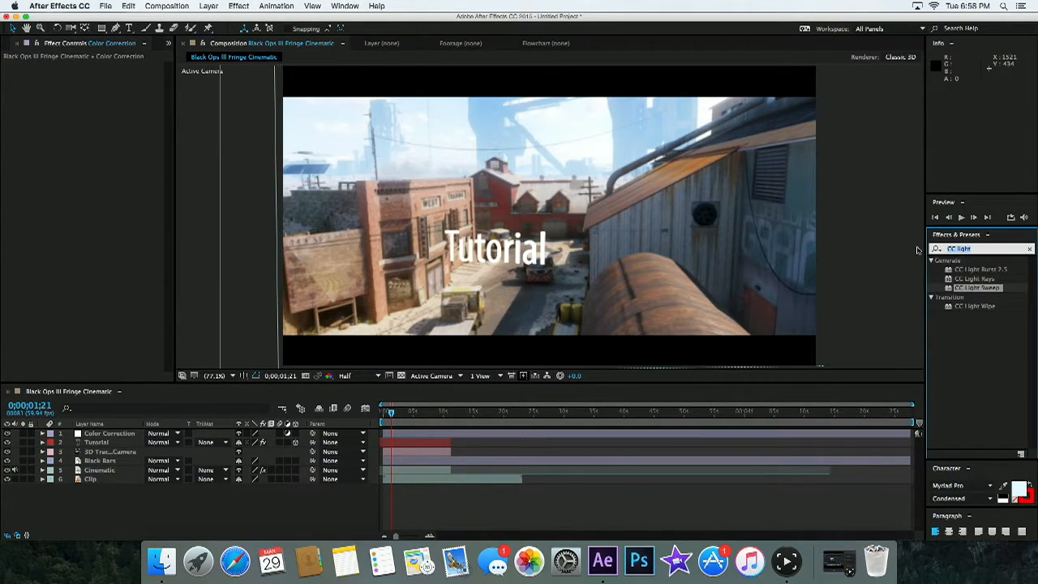
text(look)
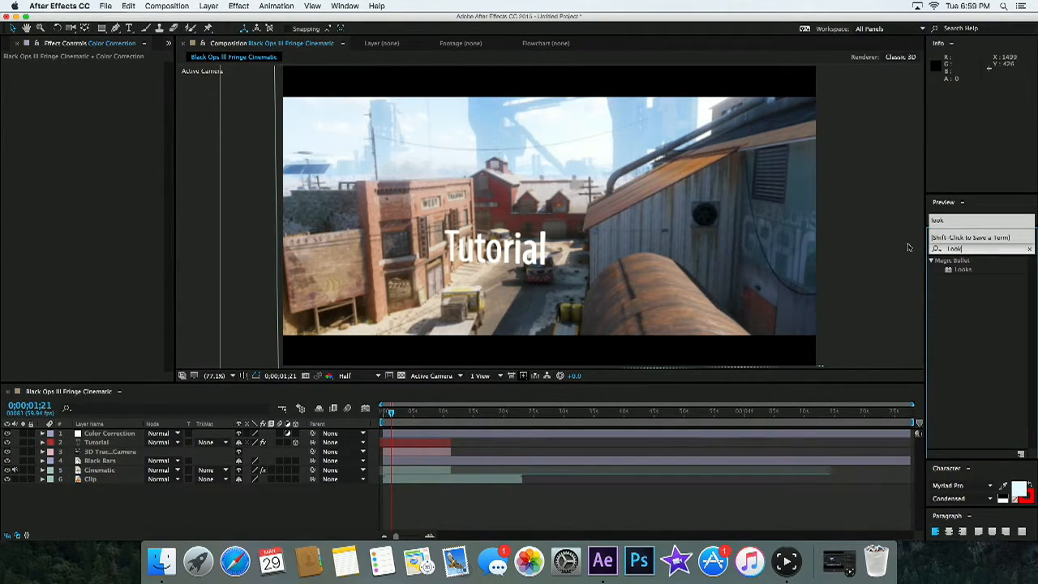
click(957, 296)
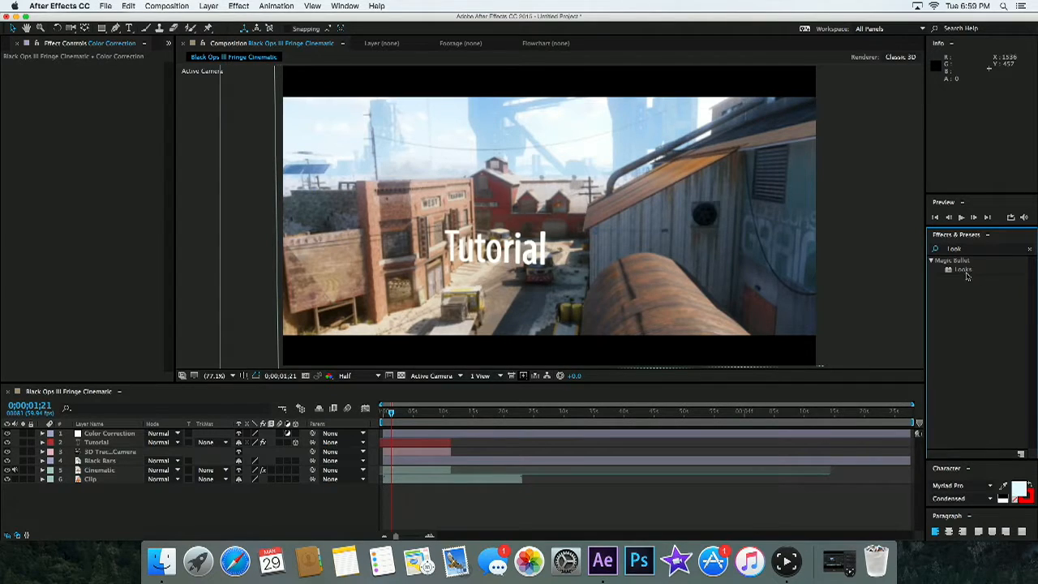
drag(967, 271, 95, 435)
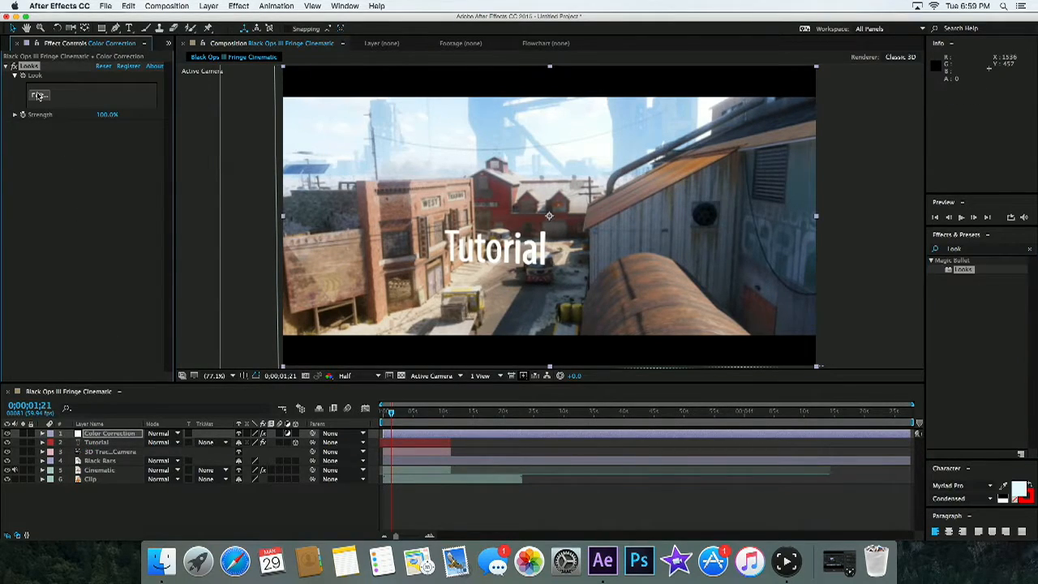
click(50, 153)
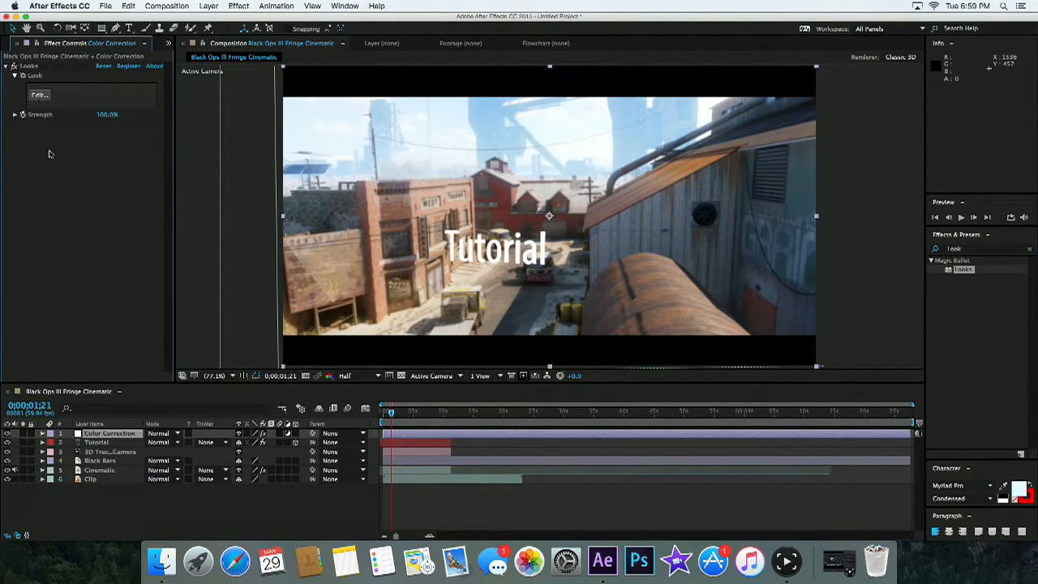
- Open the look for editing in Magic Bullet Looks and add a Spot Exposure to the Post stage
click(37, 98)
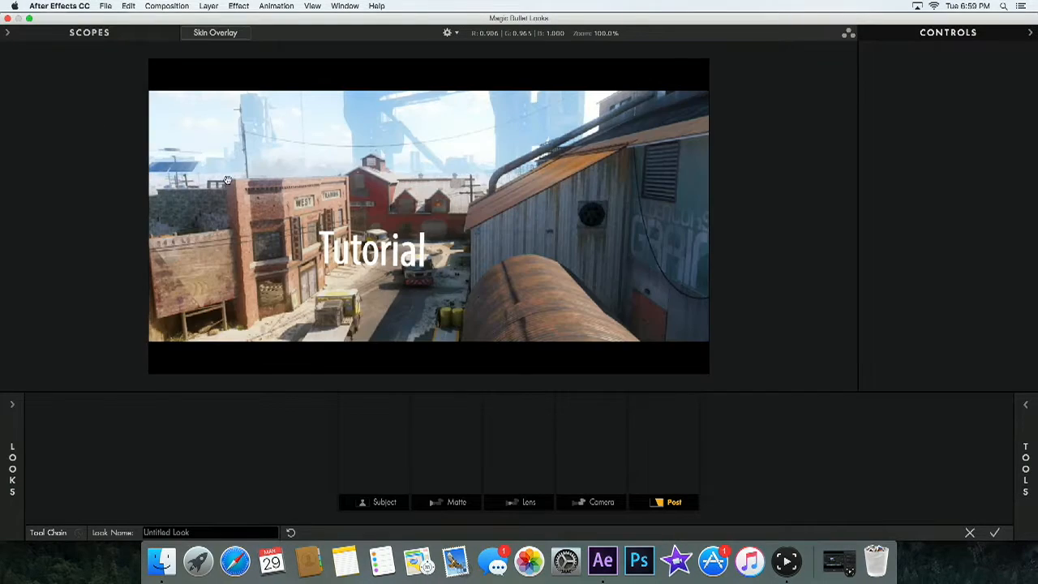
mouse_move(1014, 448)
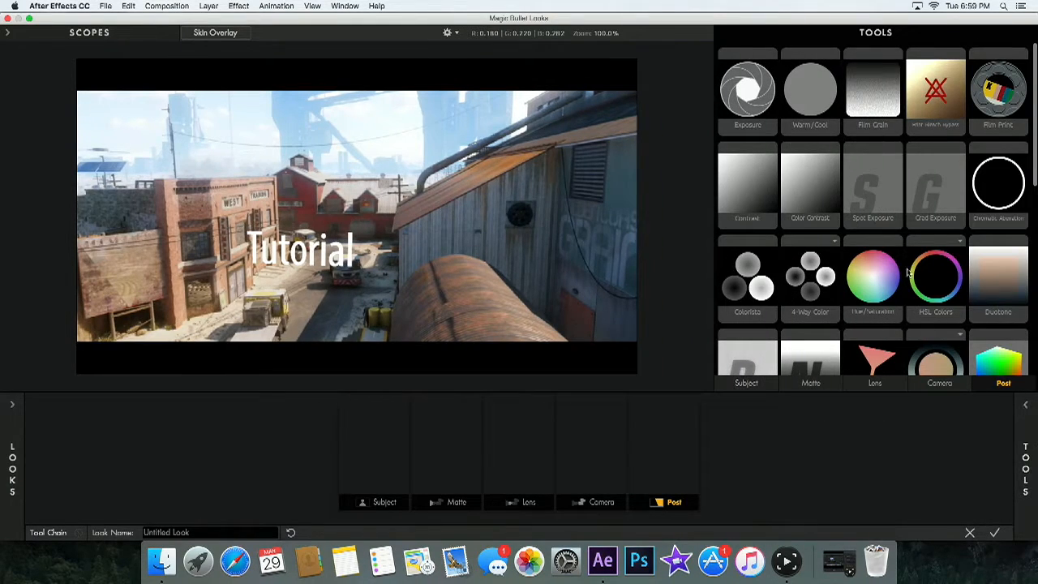
drag(875, 205, 661, 442)
- Shape the spot exposure into a wide ellipse over the sky, with radius about 0.338, aspect about 2.48 and spread about 0.265
scroll(348, 255, up, 4)
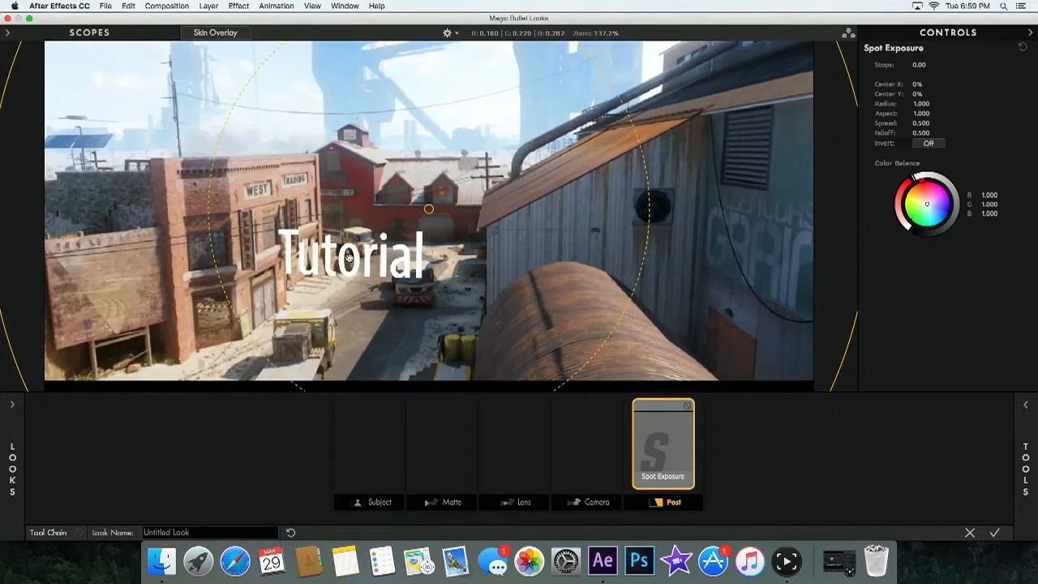
scroll(352, 258, down, 8)
scroll(400, 343, down, 6)
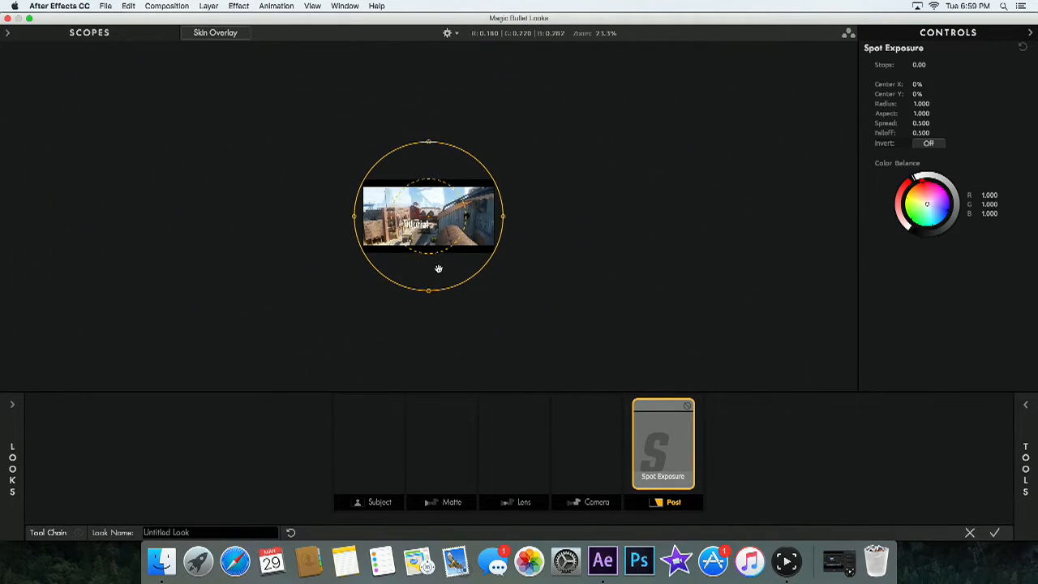
scroll(439, 268, up, 3)
drag(423, 334, 439, 220)
scroll(438, 213, down, 2)
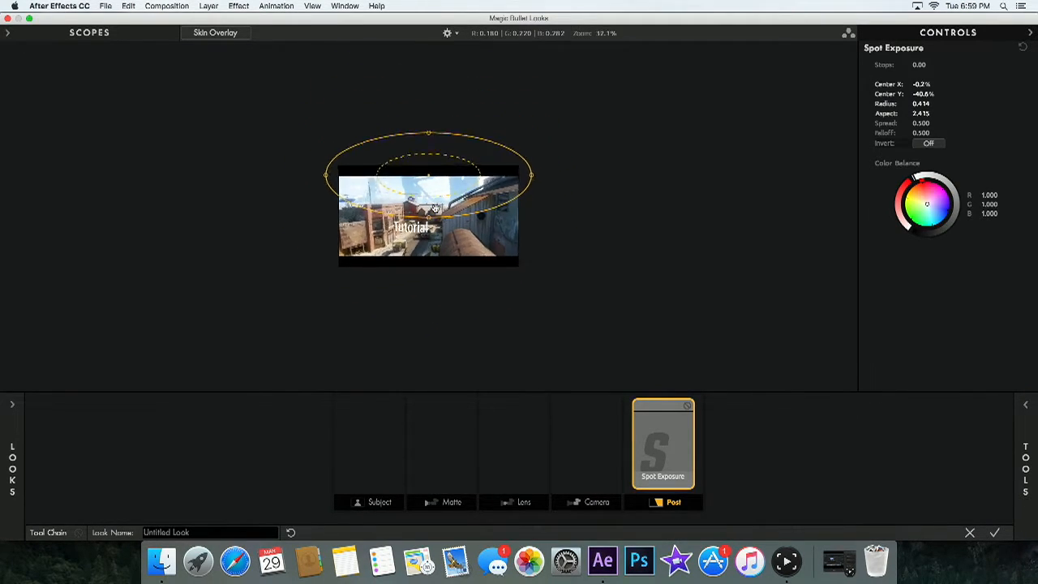
scroll(436, 207, up, 6)
scroll(436, 206, down, 3)
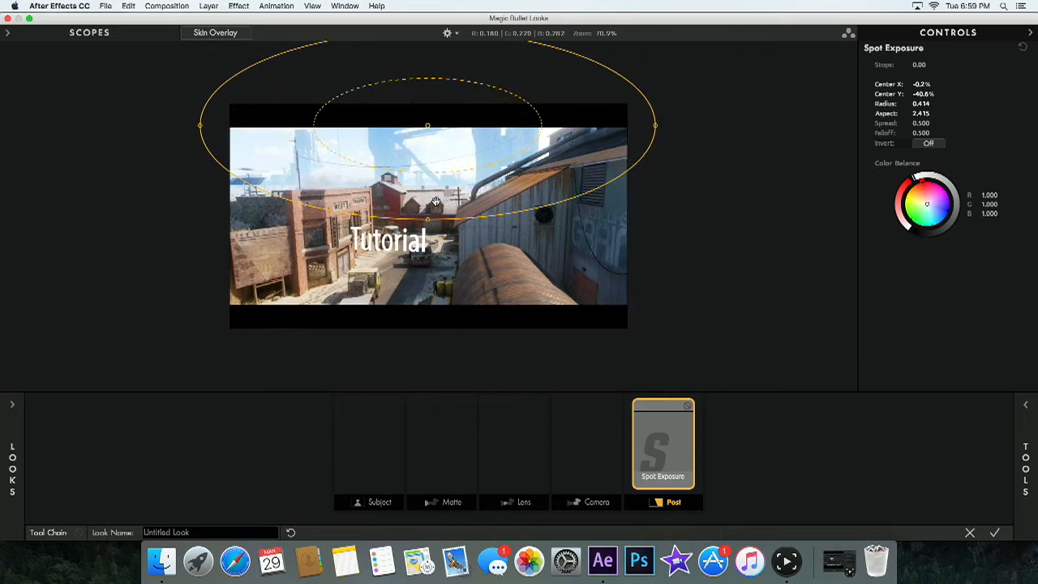
drag(442, 197, 428, 199)
drag(654, 123, 618, 124)
drag(507, 148, 527, 160)
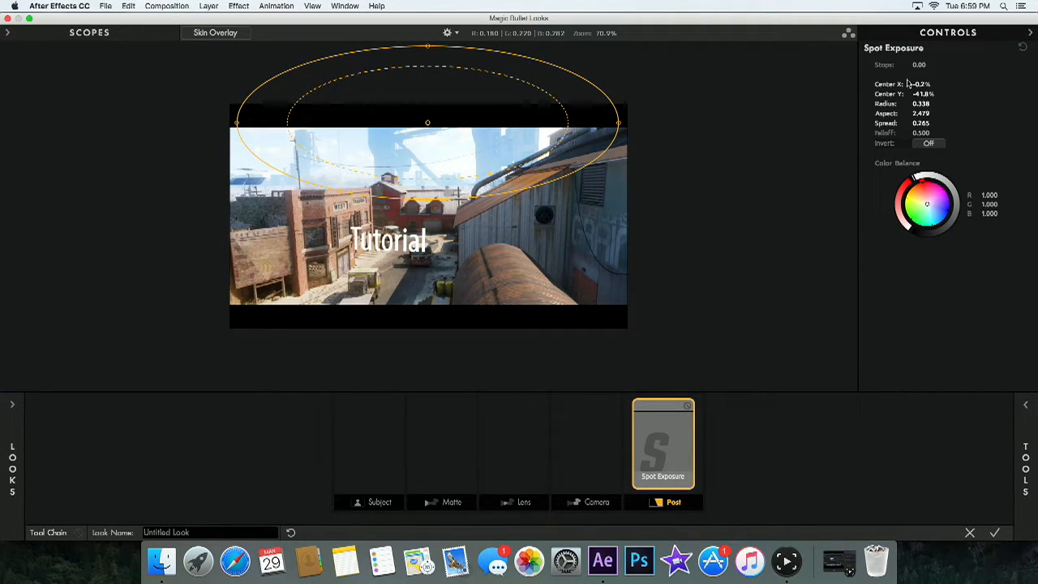
- Set the sky spot exposure to +1.10 stops and refine its ellipse to spread about 0.431 and aspect about 2.618
drag(919, 65, 941, 65)
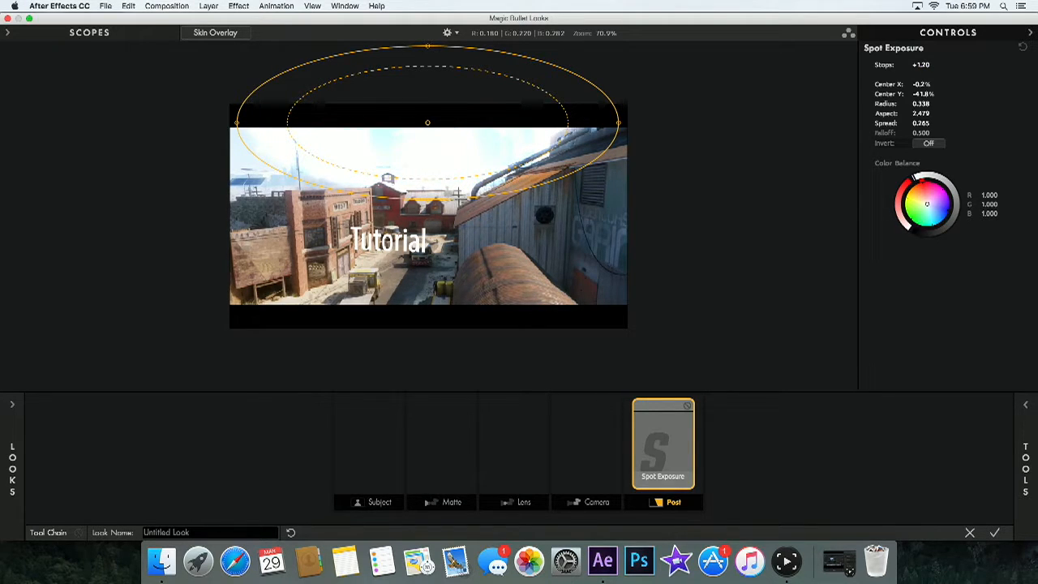
drag(471, 173, 469, 162)
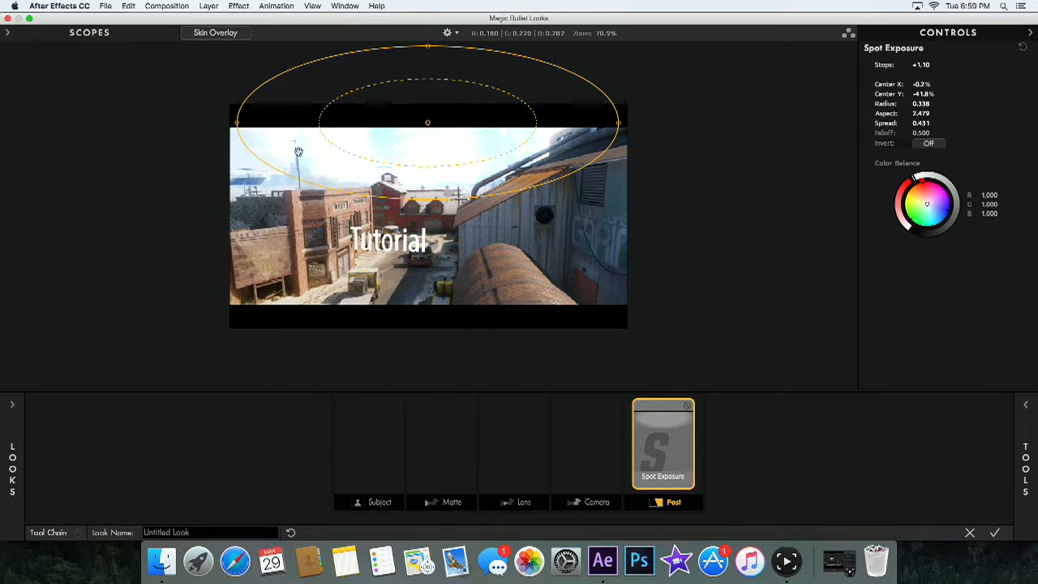
drag(237, 123, 227, 122)
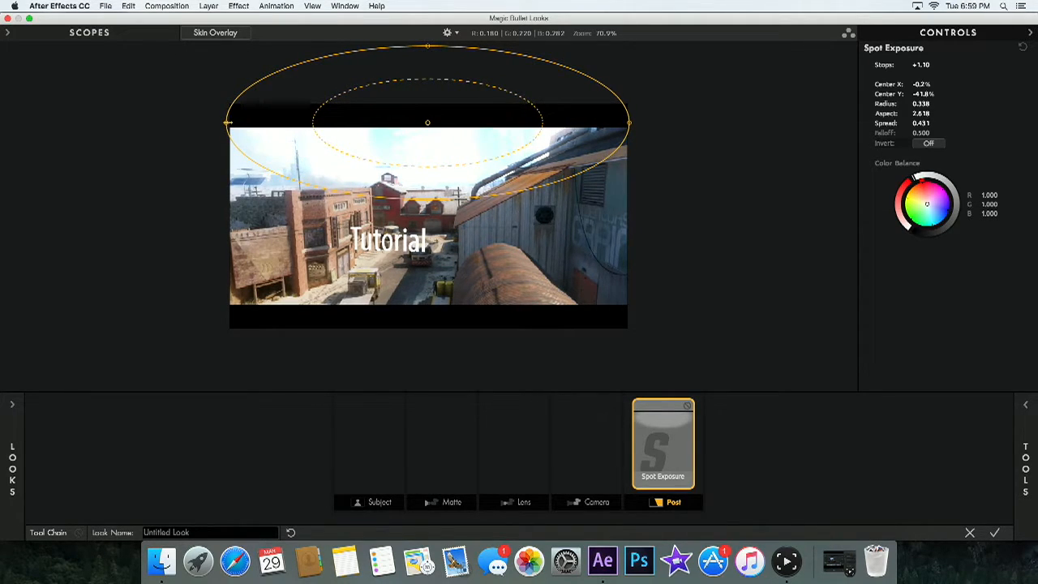
drag(390, 186, 398, 180)
- Tint the sky spot exposure blue-violet with about R 0.275, G 0.182, B 1.000, and raise it to +3.60 stops
click(943, 210)
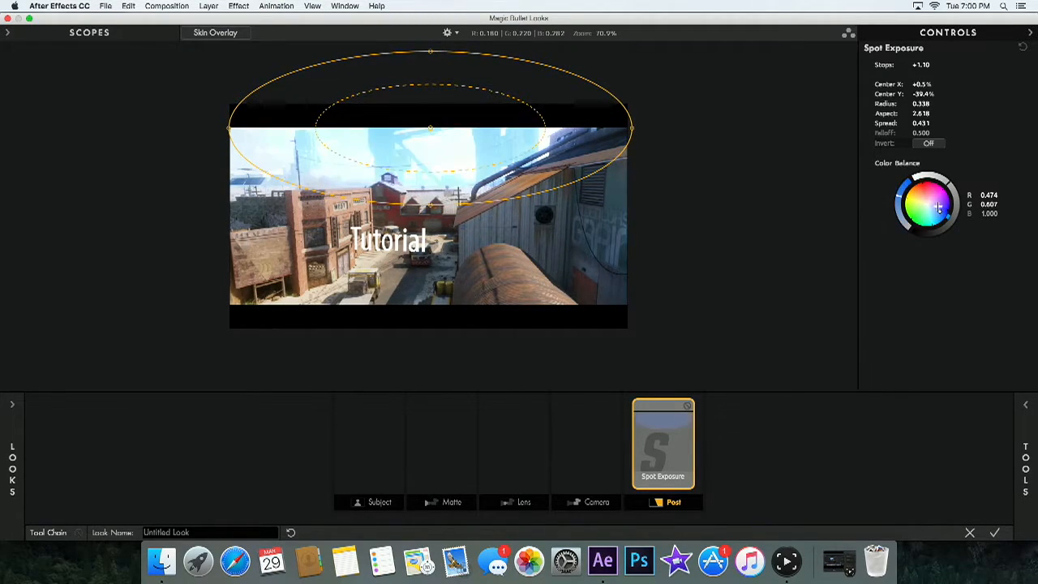
drag(917, 71, 937, 71)
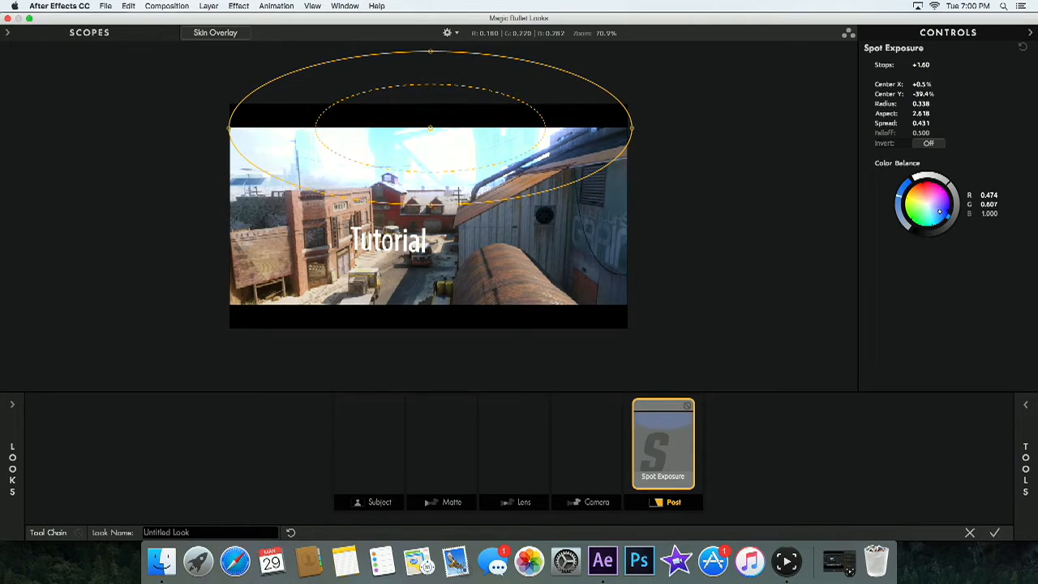
mouse_move(925, 185)
mouse_down()
mouse_move(941, 188)
mouse_move(912, 209)
mouse_move(918, 189)
mouse_up()
click(945, 208)
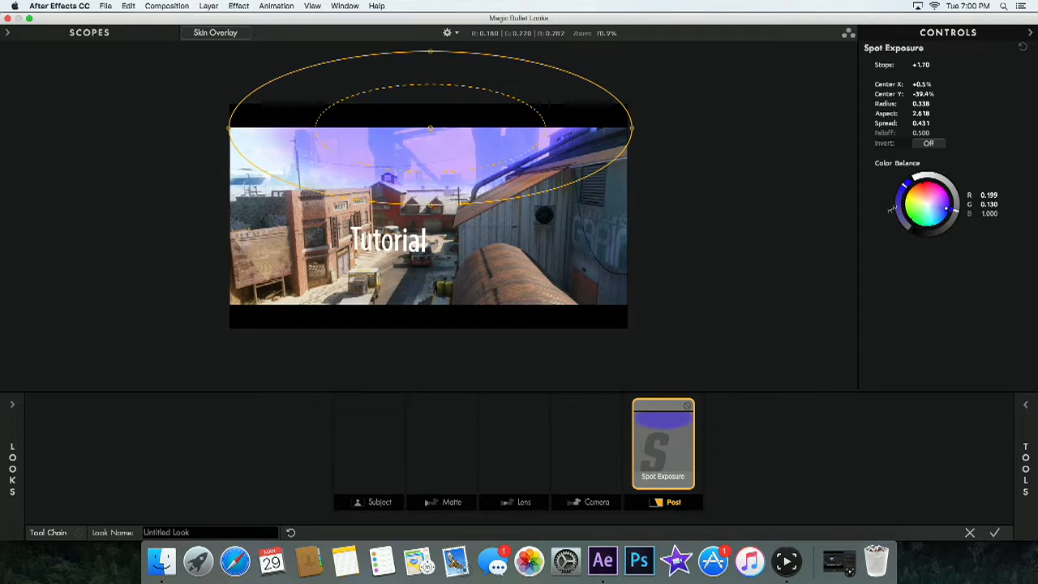
drag(929, 64, 945, 65)
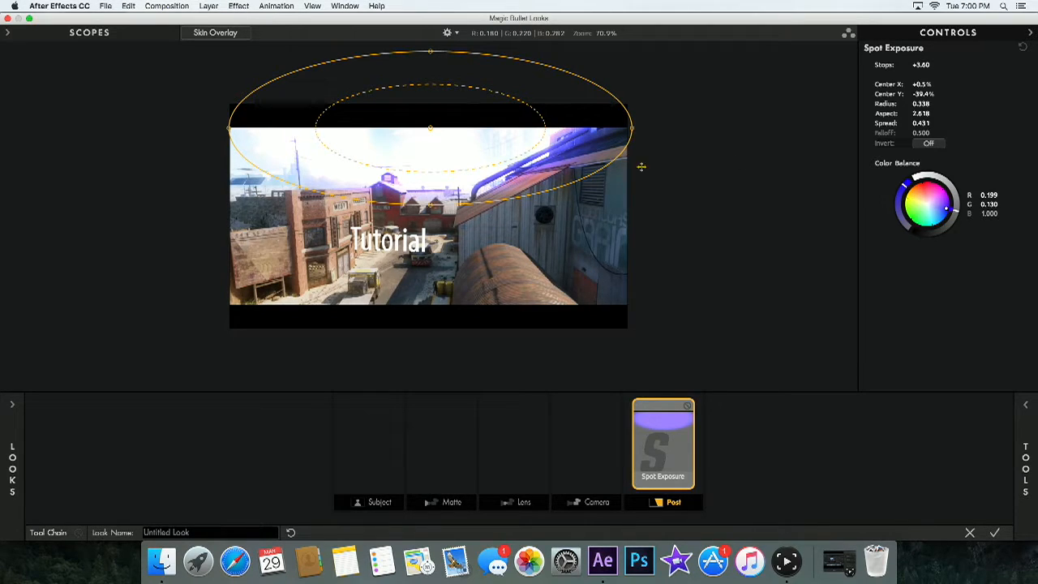
drag(944, 209, 940, 212)
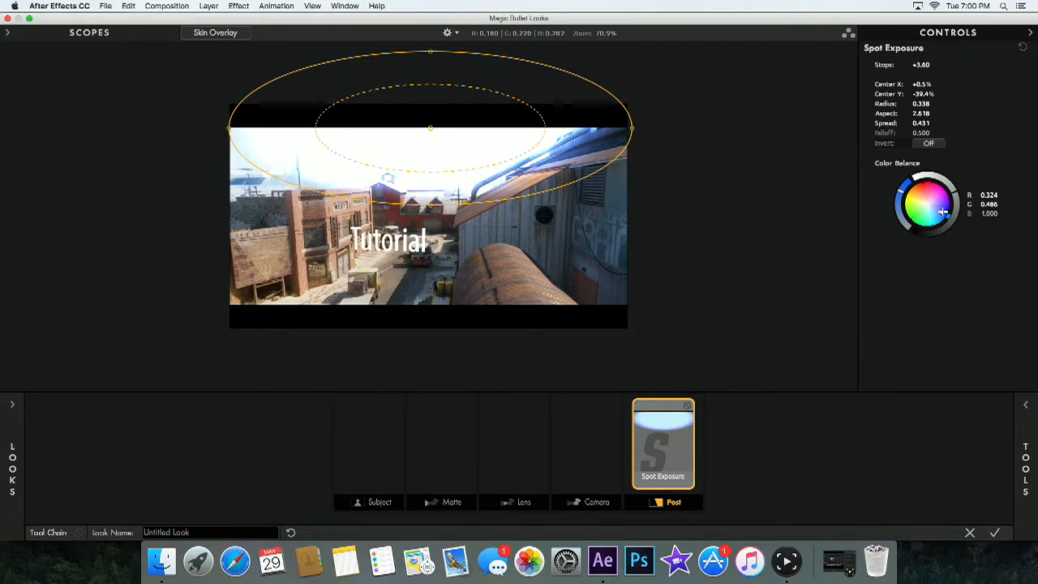
drag(943, 210, 945, 207)
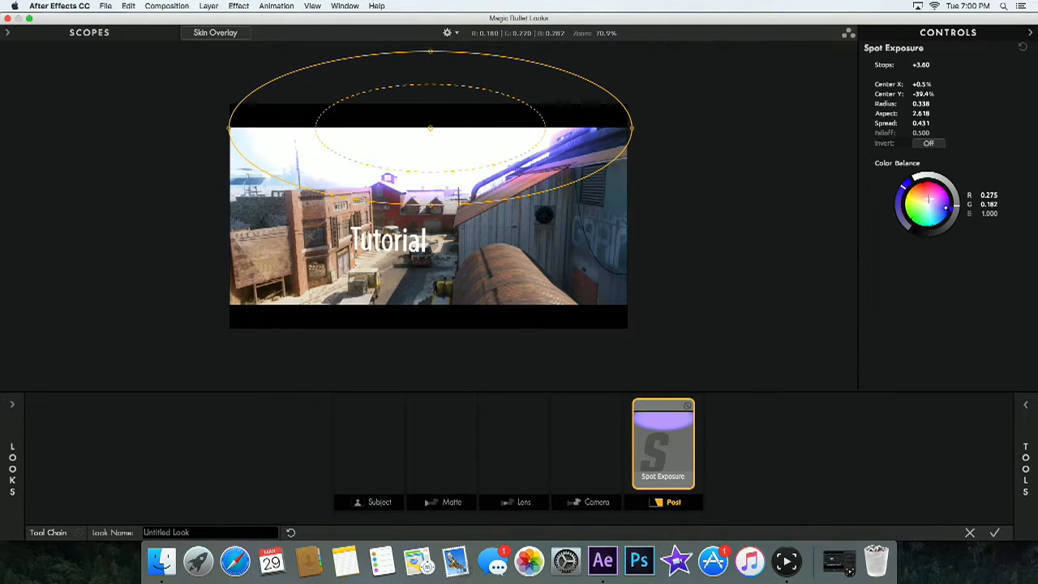
- Widen the sky spot's ellipse to aspect about 3.137 and center it horizontally at 0%, with Center Y about -39.7%
drag(228, 128, 189, 128)
drag(403, 187, 402, 186)
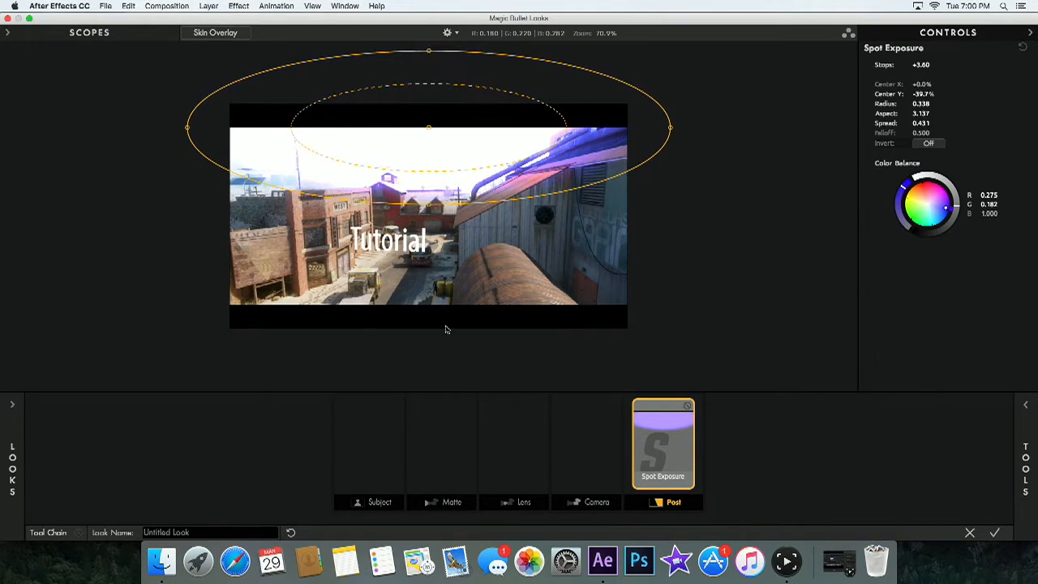
- Add a second Spot Exposure to the Post stage after the sky one
click(1018, 525)
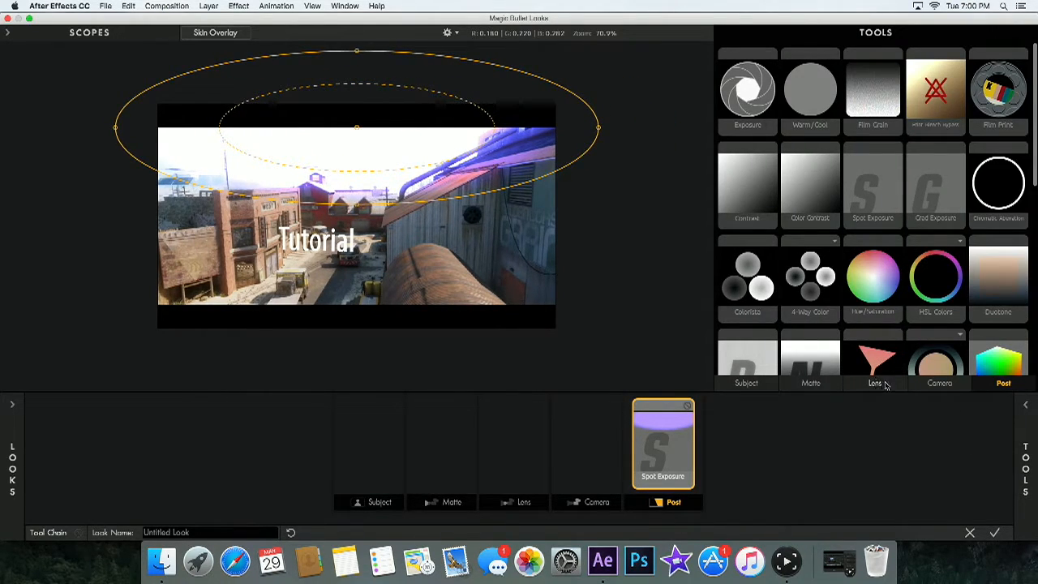
drag(872, 190, 705, 454)
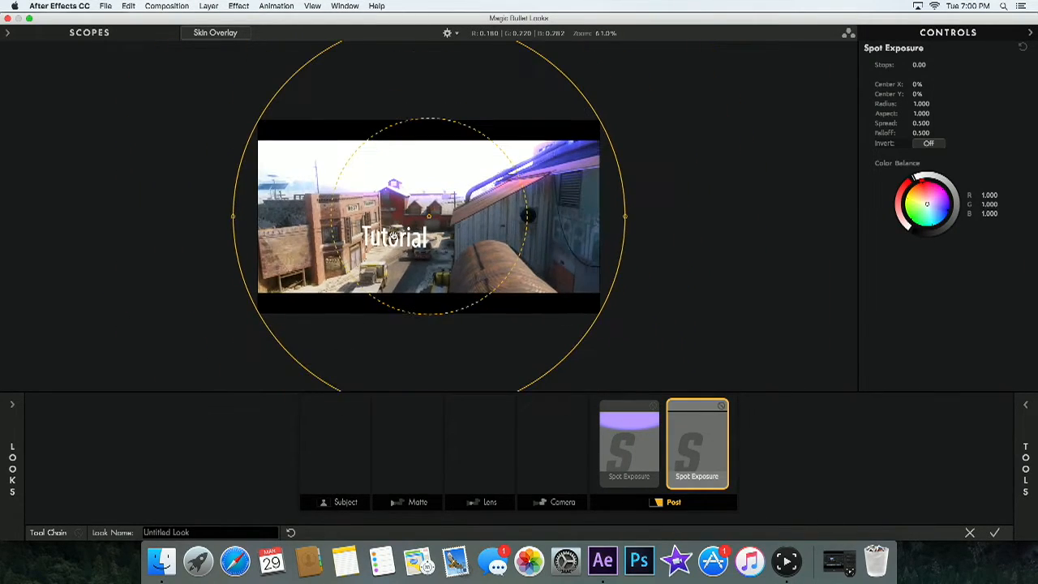
- Shape the second spot exposure into an ellipse over the street, centered about +3.6%, +30.8%, with radius about 0.256, aspect 3.907 and spread 0.425
scroll(375, 251, down, 3)
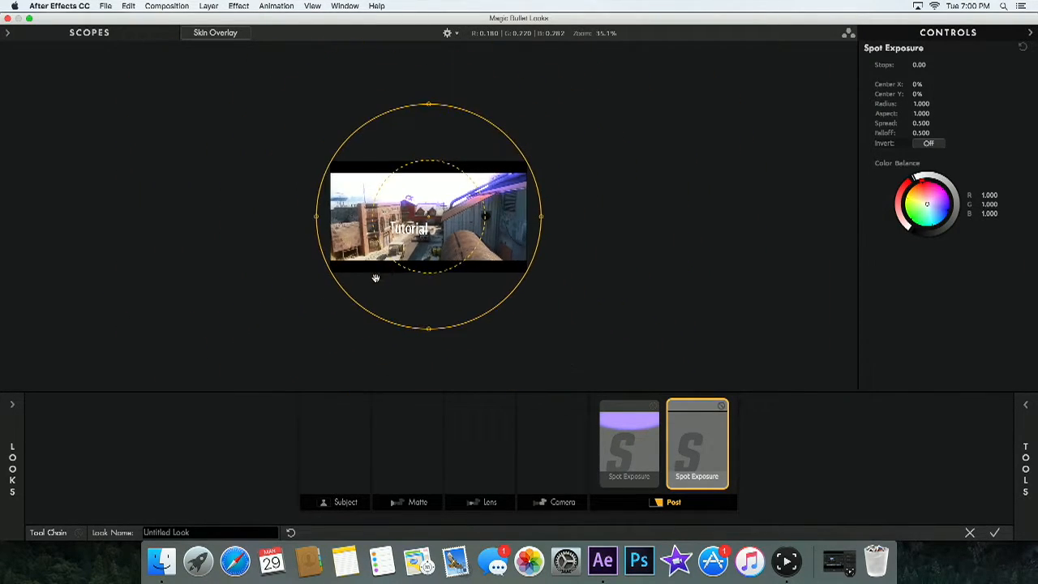
drag(428, 330, 408, 258)
scroll(408, 260, up, 4)
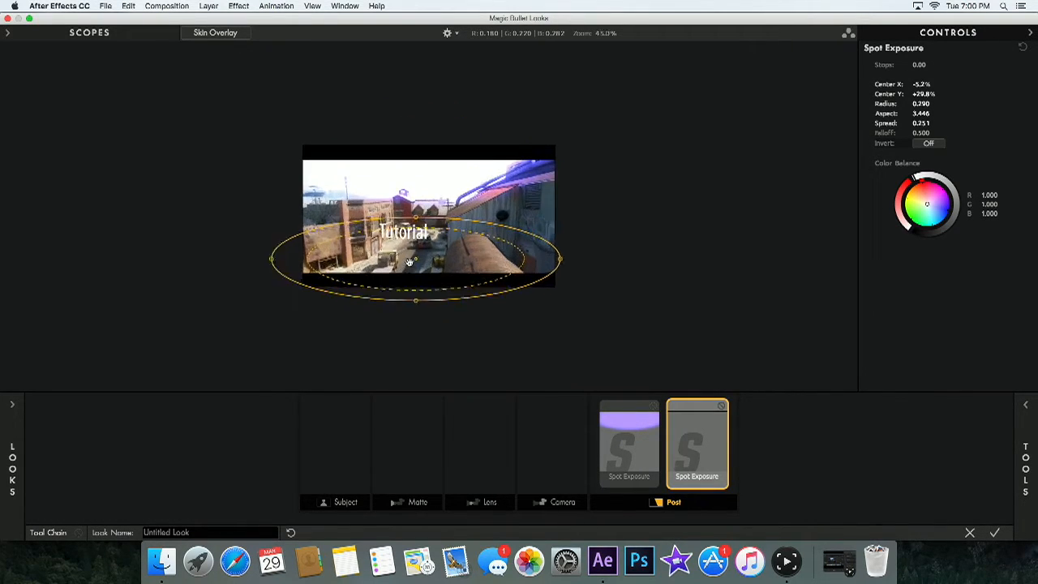
scroll(409, 264, up, 3)
drag(393, 328, 453, 318)
scroll(386, 264, up, 2)
scroll(445, 244, down, 3)
mouse_move(436, 229)
mouse_down()
mouse_move(438, 218)
mouse_move(444, 230)
mouse_up()
drag(442, 328, 443, 339)
drag(429, 292, 430, 301)
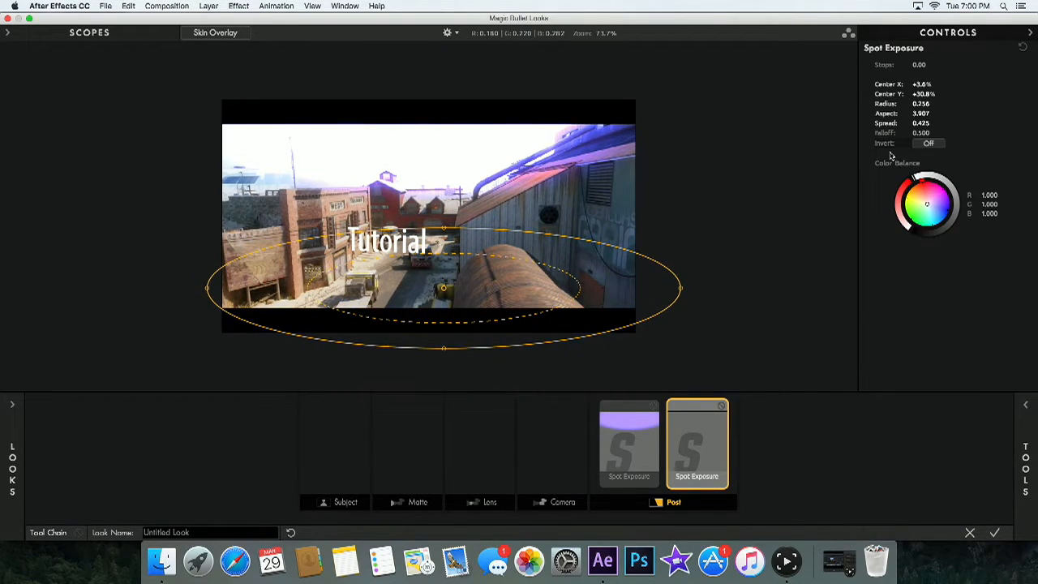
- Set the street spot exposure to +1.30 stops and nudge its center to about X +3.2%, Y +29.9%
drag(920, 66, 972, 66)
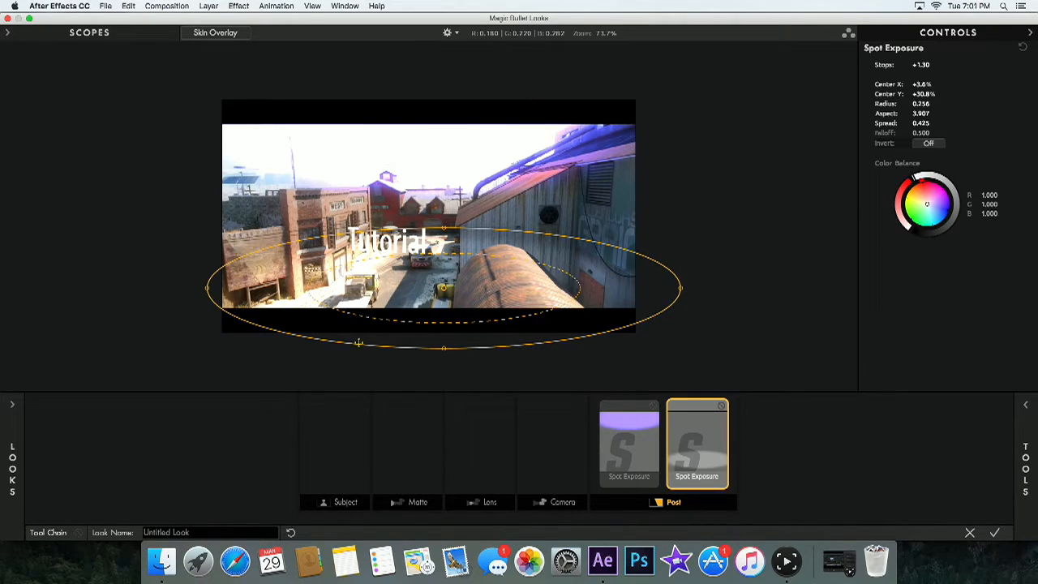
drag(924, 64, 998, 65)
drag(921, 65, 914, 64)
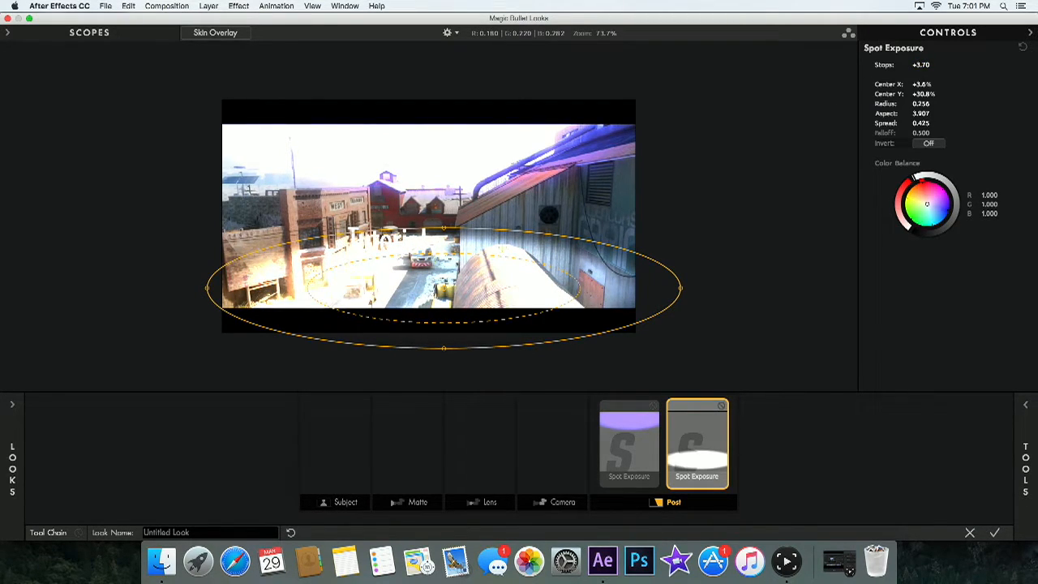
drag(921, 65, 901, 65)
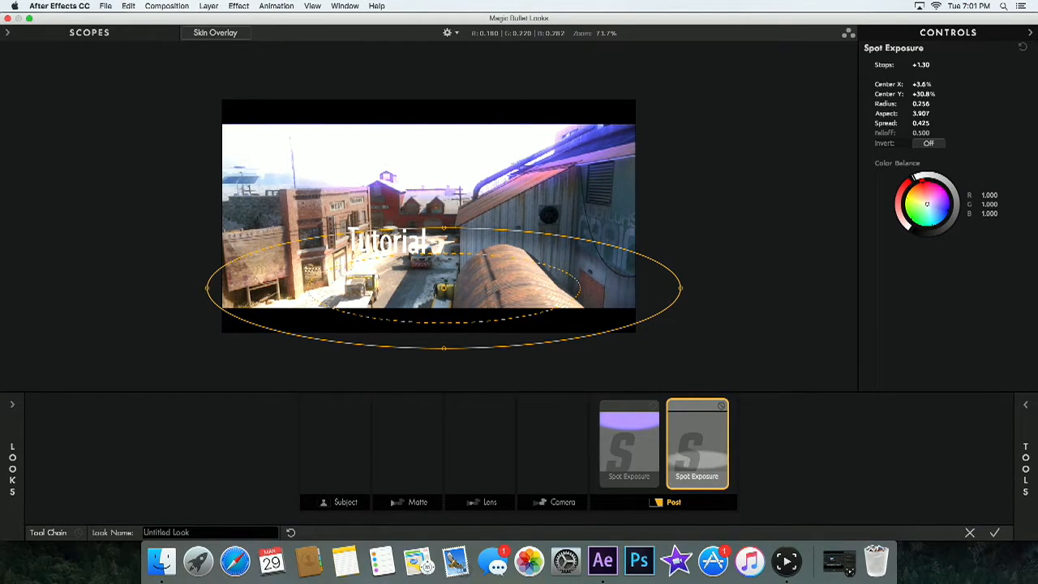
drag(413, 334, 412, 332)
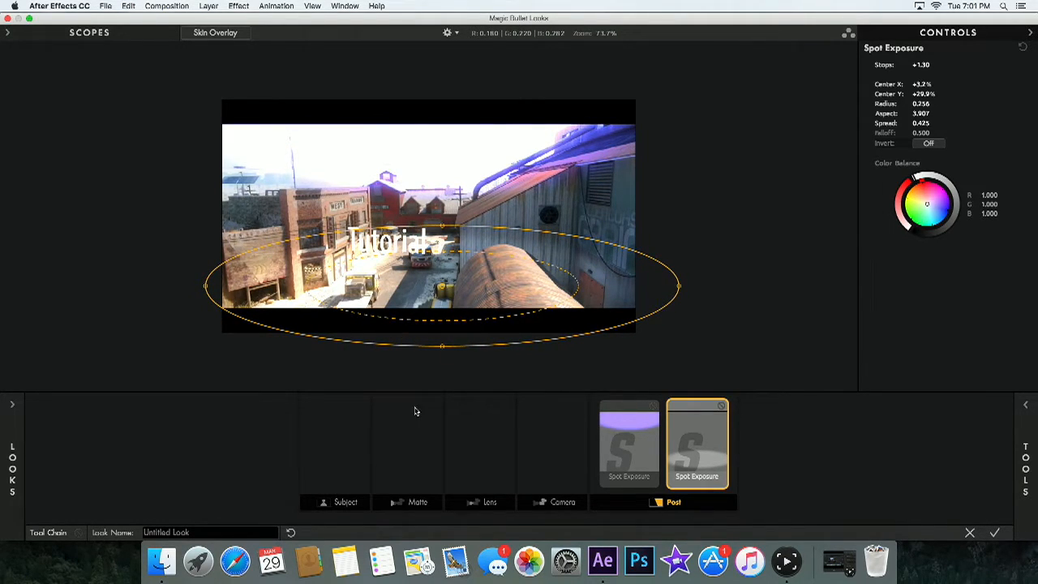
- Add Edge Softness to the Lens stage and widen its ellipse to radius about 1.036 and aspect about 1.988
mouse_move(1022, 451)
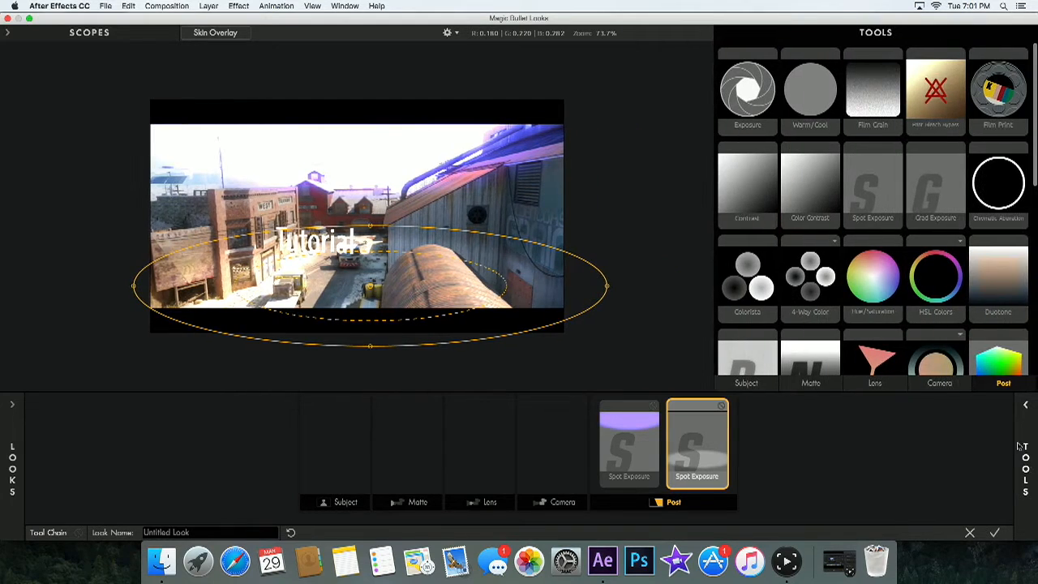
click(882, 388)
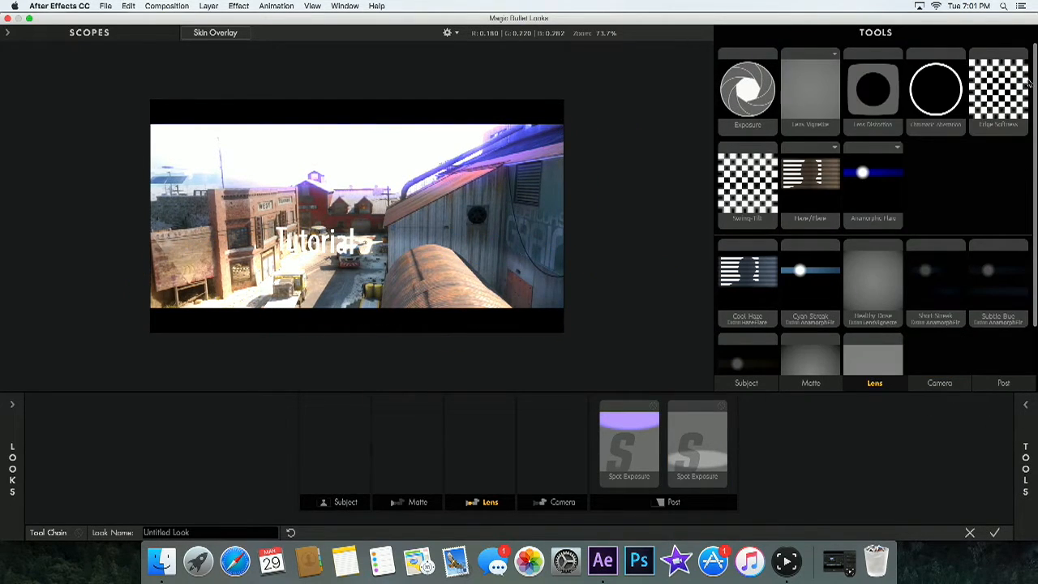
drag(1008, 94, 480, 455)
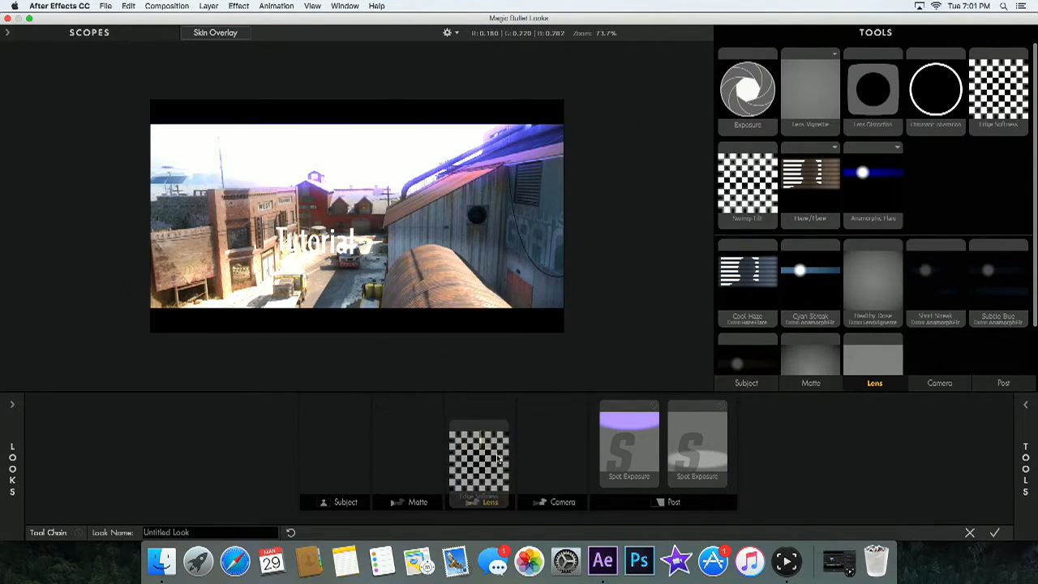
scroll(487, 239, up, 2)
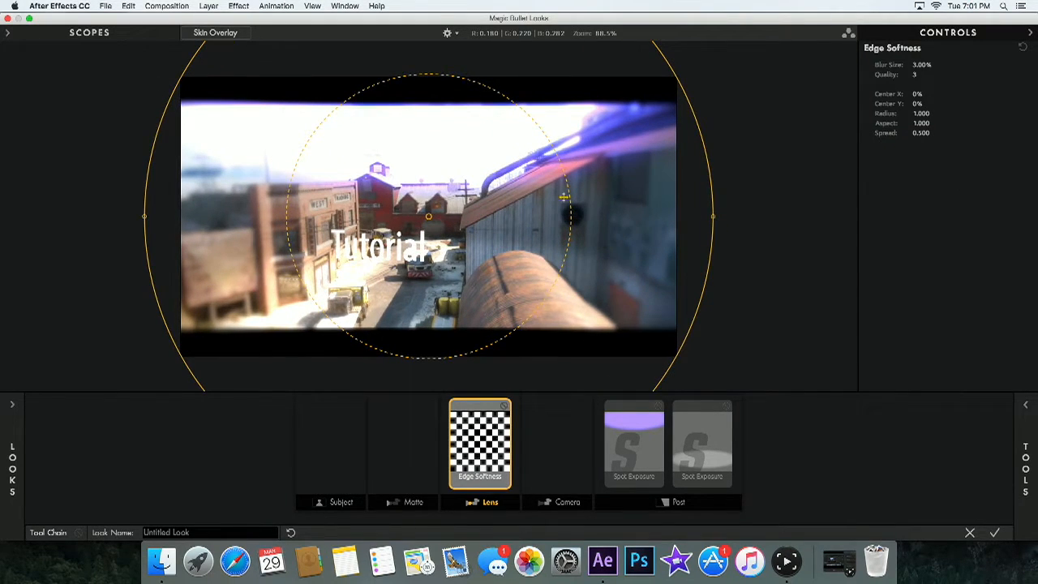
scroll(462, 253, down, 5)
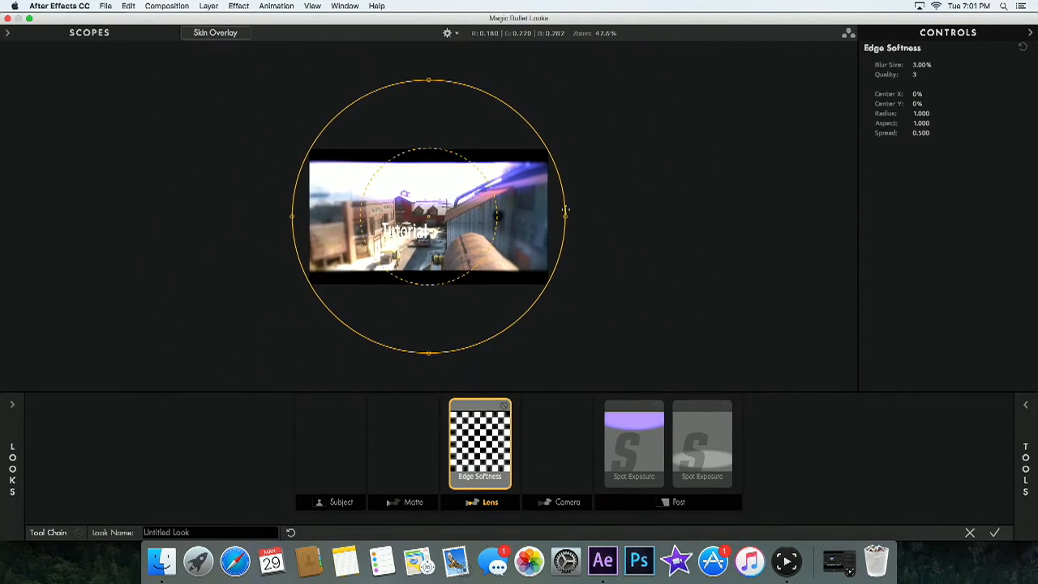
drag(574, 219, 711, 215)
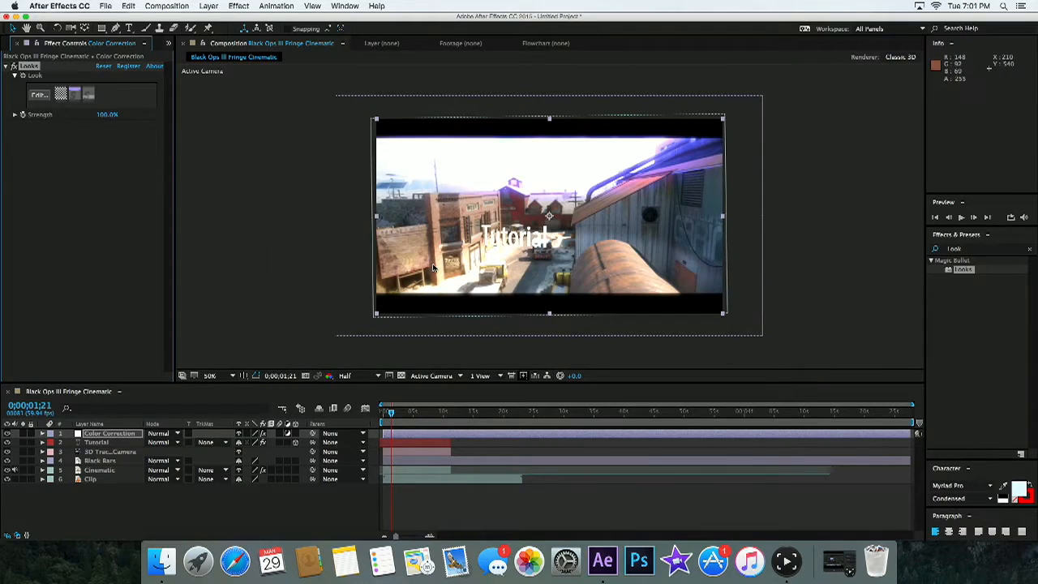
- Reopen the look for editing and lower the violet sky spot exposure to +2.90 stops
scroll(453, 267, up, 1)
scroll(457, 266, down, 1)
click(37, 95)
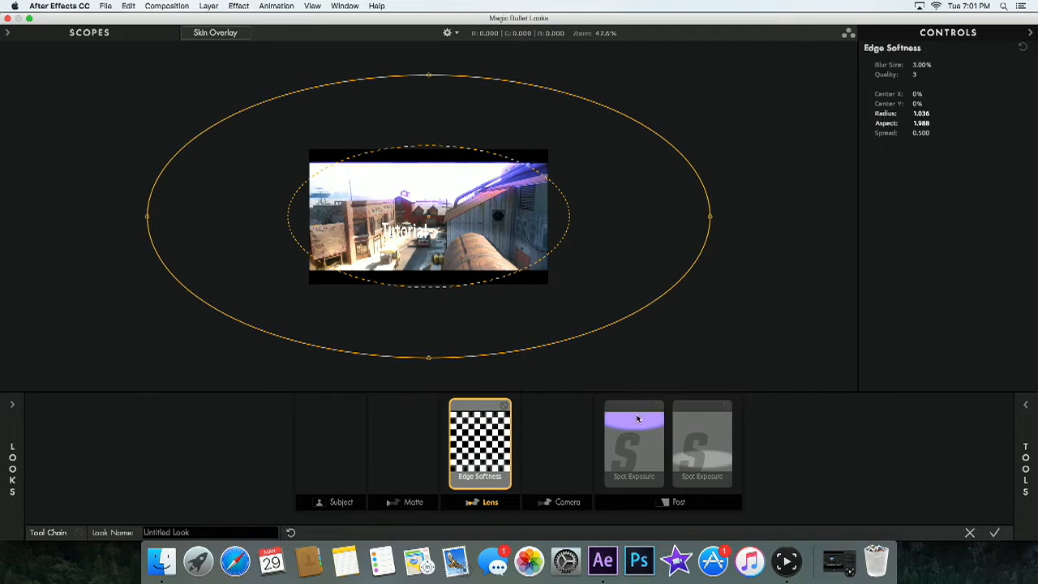
click(634, 444)
scroll(570, 183, down, 5)
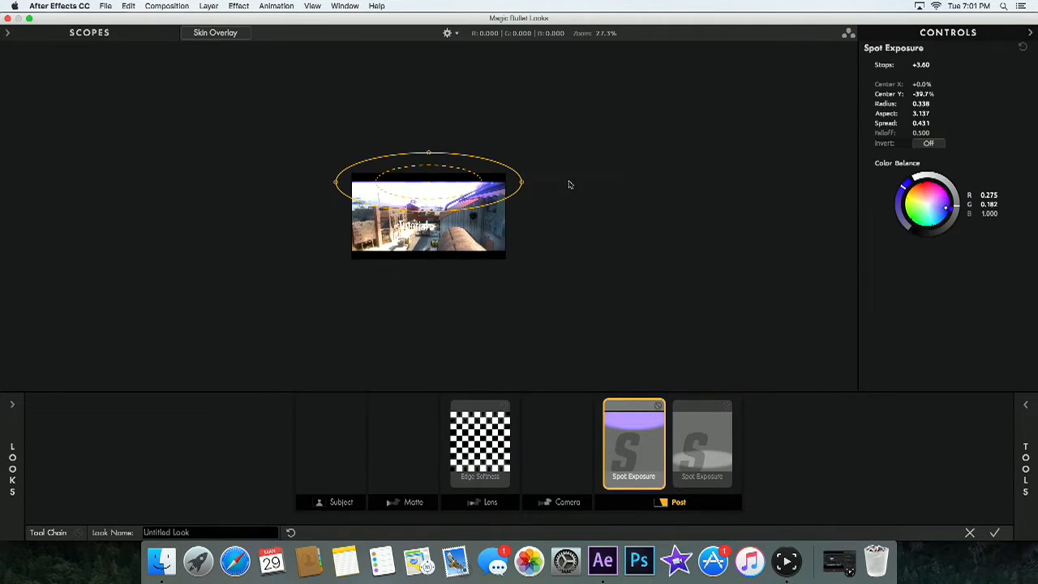
scroll(570, 183, up, 15)
scroll(801, 105, down, 2)
drag(922, 65, 908, 65)
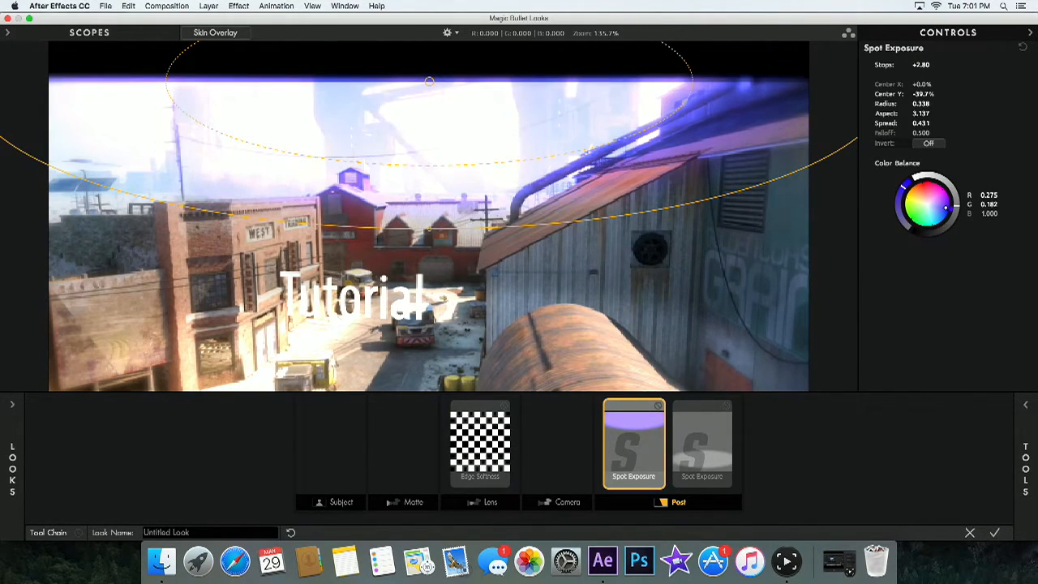
scroll(312, 139, down, 5)
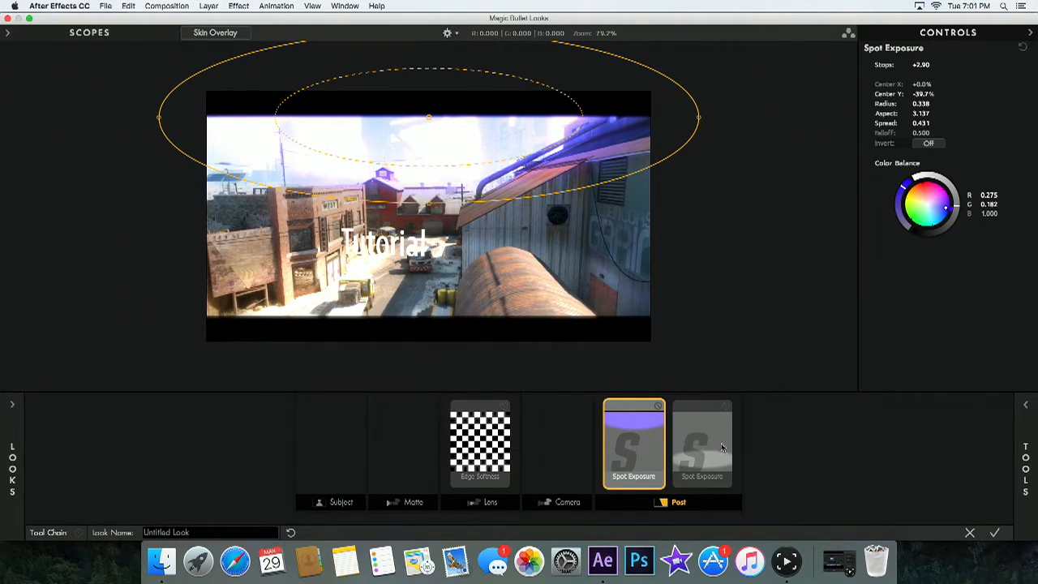
- Set the street spot exposure's spread to about 0.483 and its strength to +1.00 stops, and apply the look
click(721, 443)
drag(478, 329, 464, 325)
mouse_move(921, 65)
mouse_down()
mouse_move(888, 65)
mouse_move(913, 67)
mouse_up()
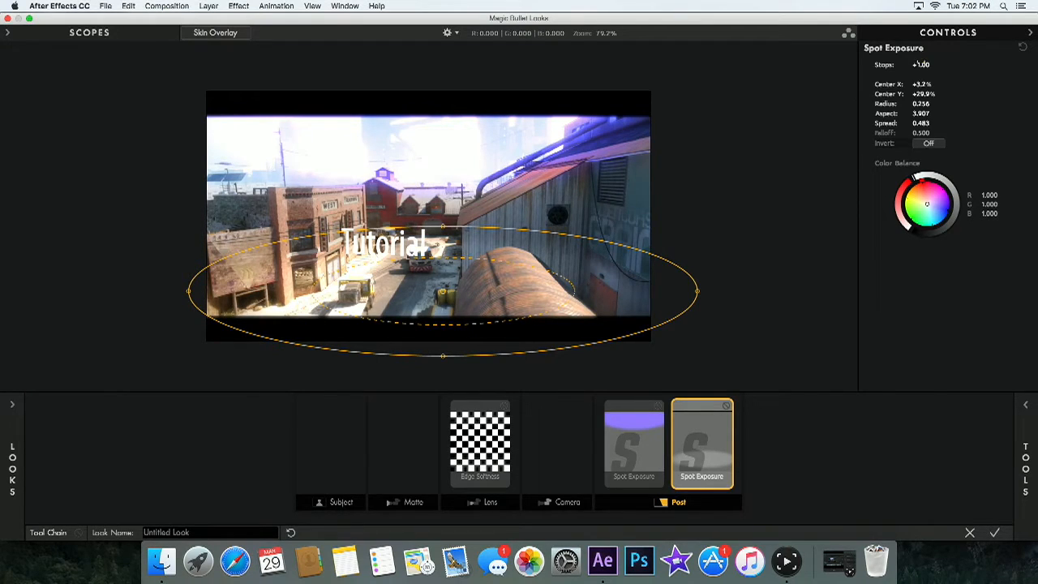
click(995, 532)
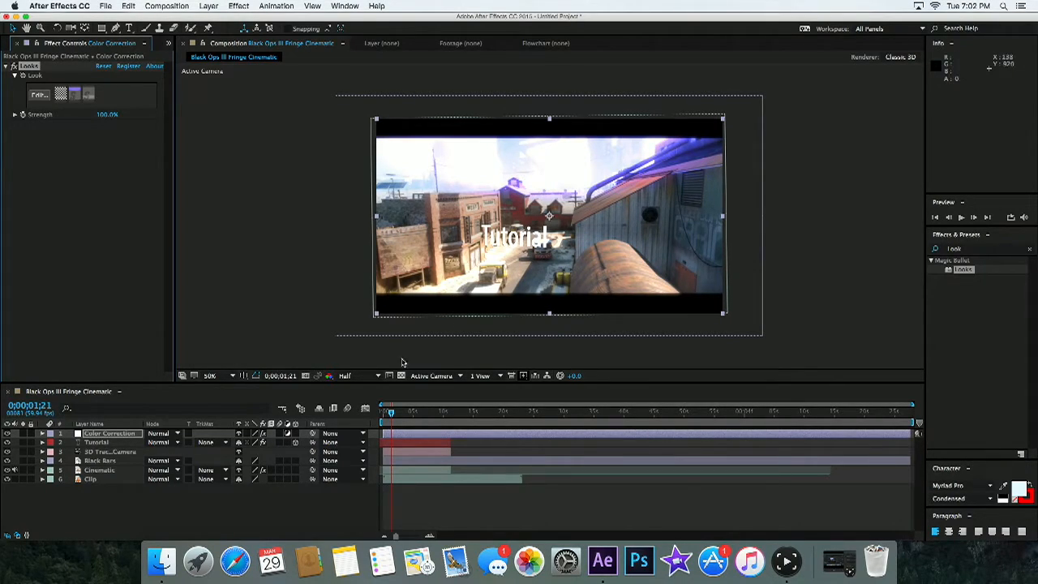
scroll(401, 325, up, 1)
scroll(401, 325, down, 1)
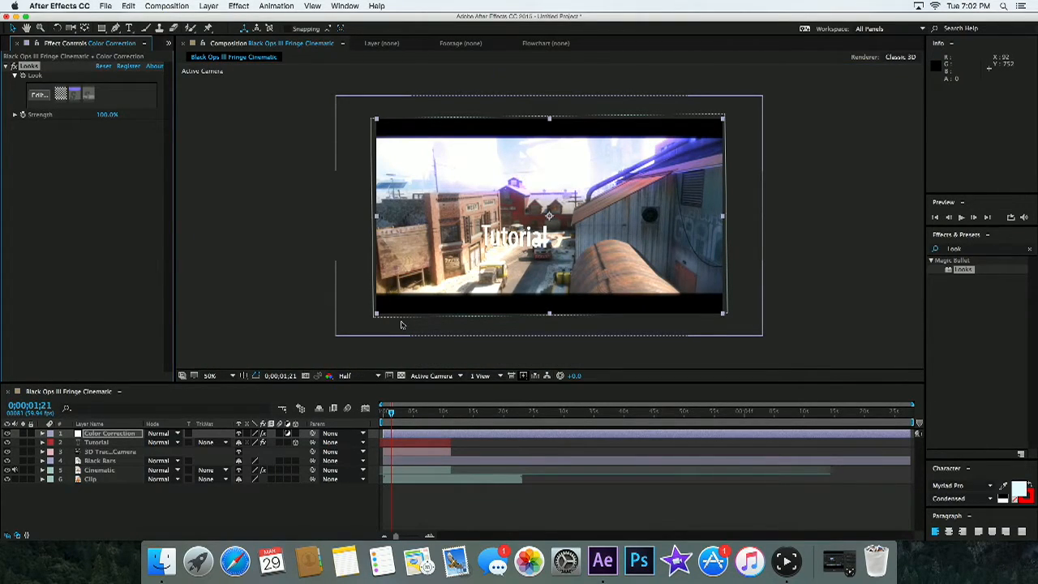
- Return to the composition's start at 0;00;00;00 and fit the frame to the viewer to inspect the graded image
click(401, 325)
click(408, 412)
drag(409, 412, 383, 412)
click(213, 375)
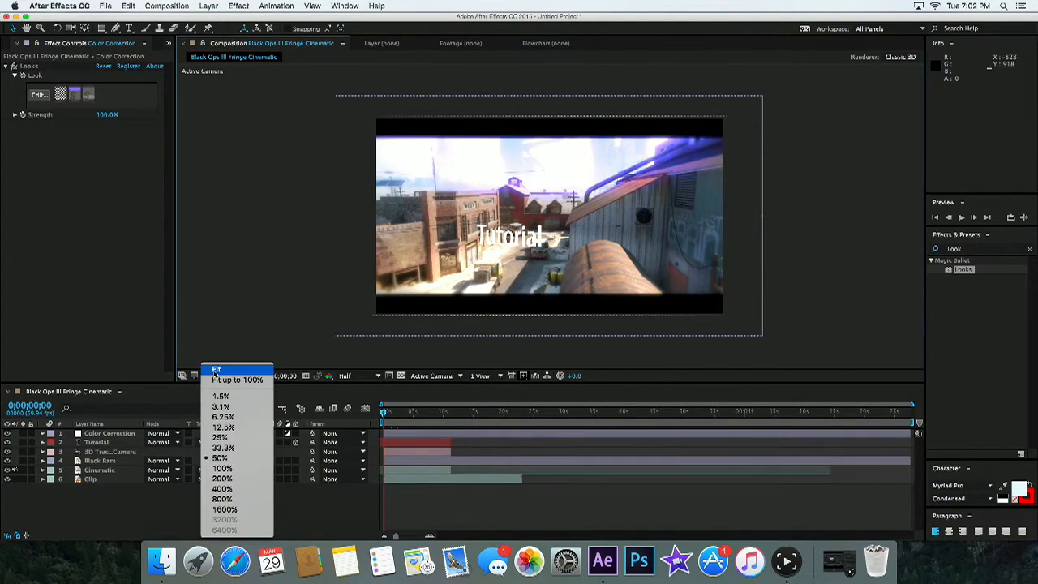
click(215, 370)
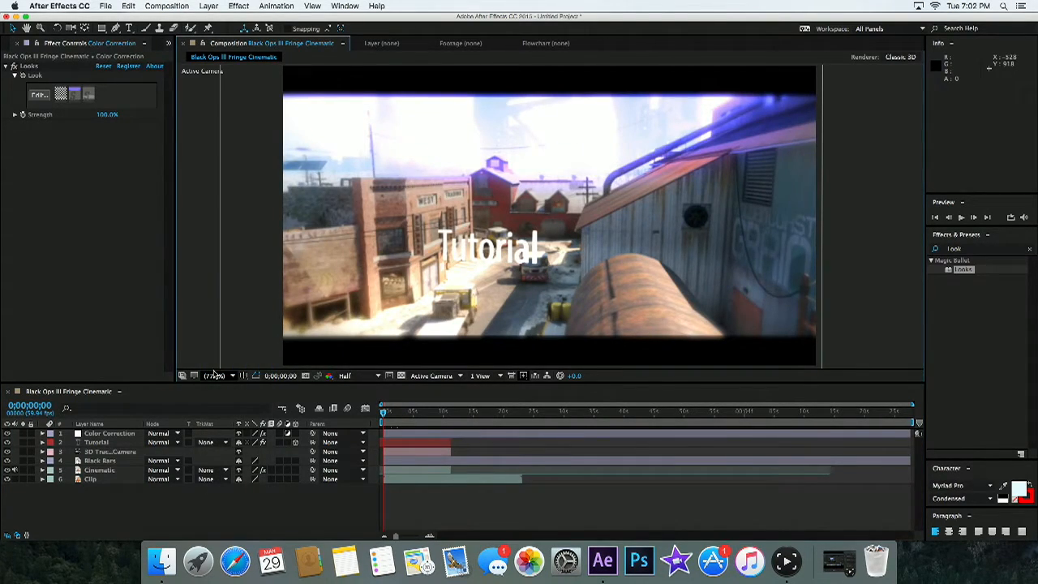
- Move the Black Bars layer above Color Correction to the top of the layer stack
drag(100, 461, 97, 433)
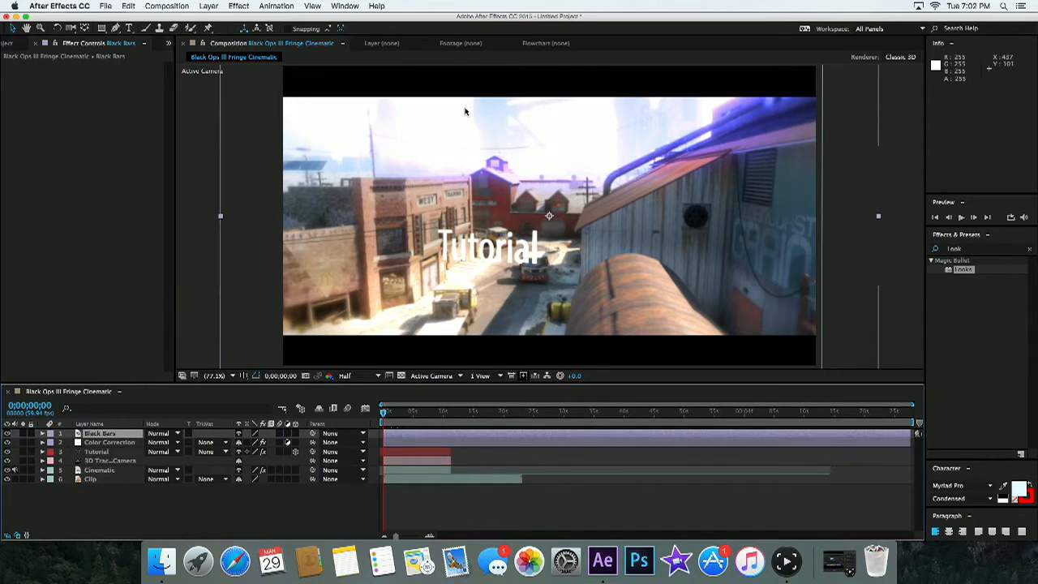
key(super+z)
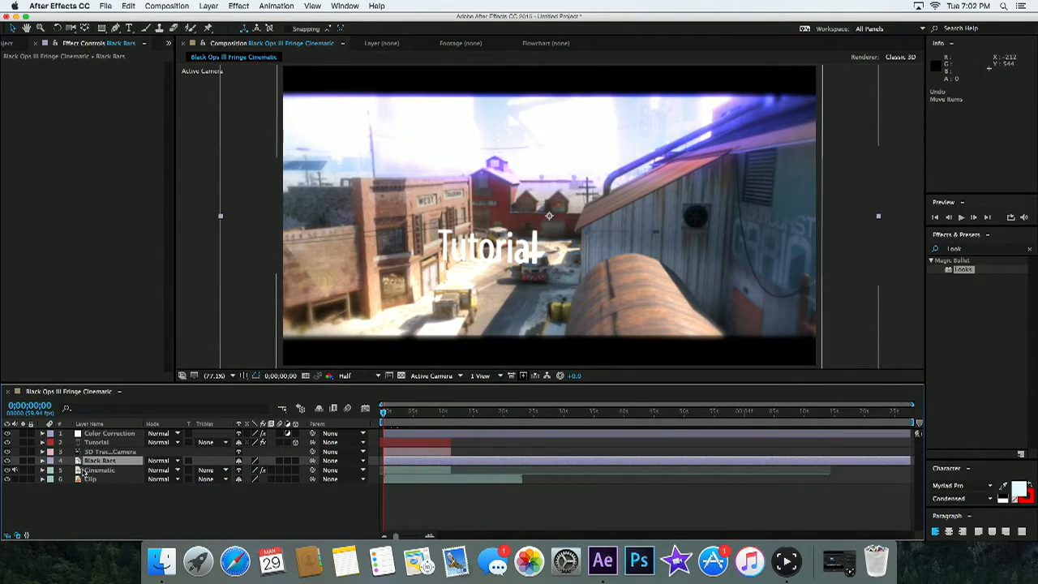
drag(94, 461, 96, 434)
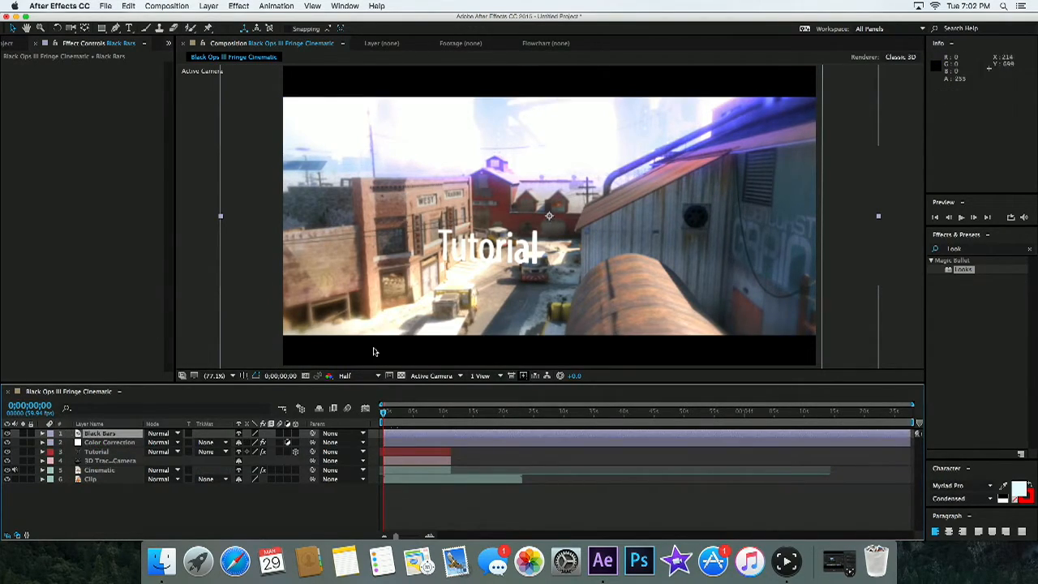
key(comma)
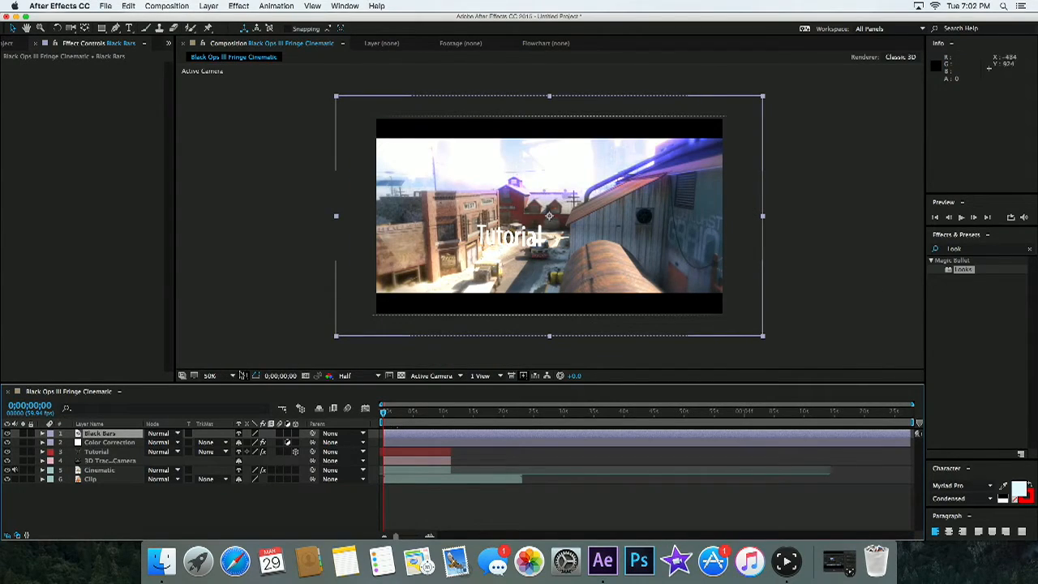